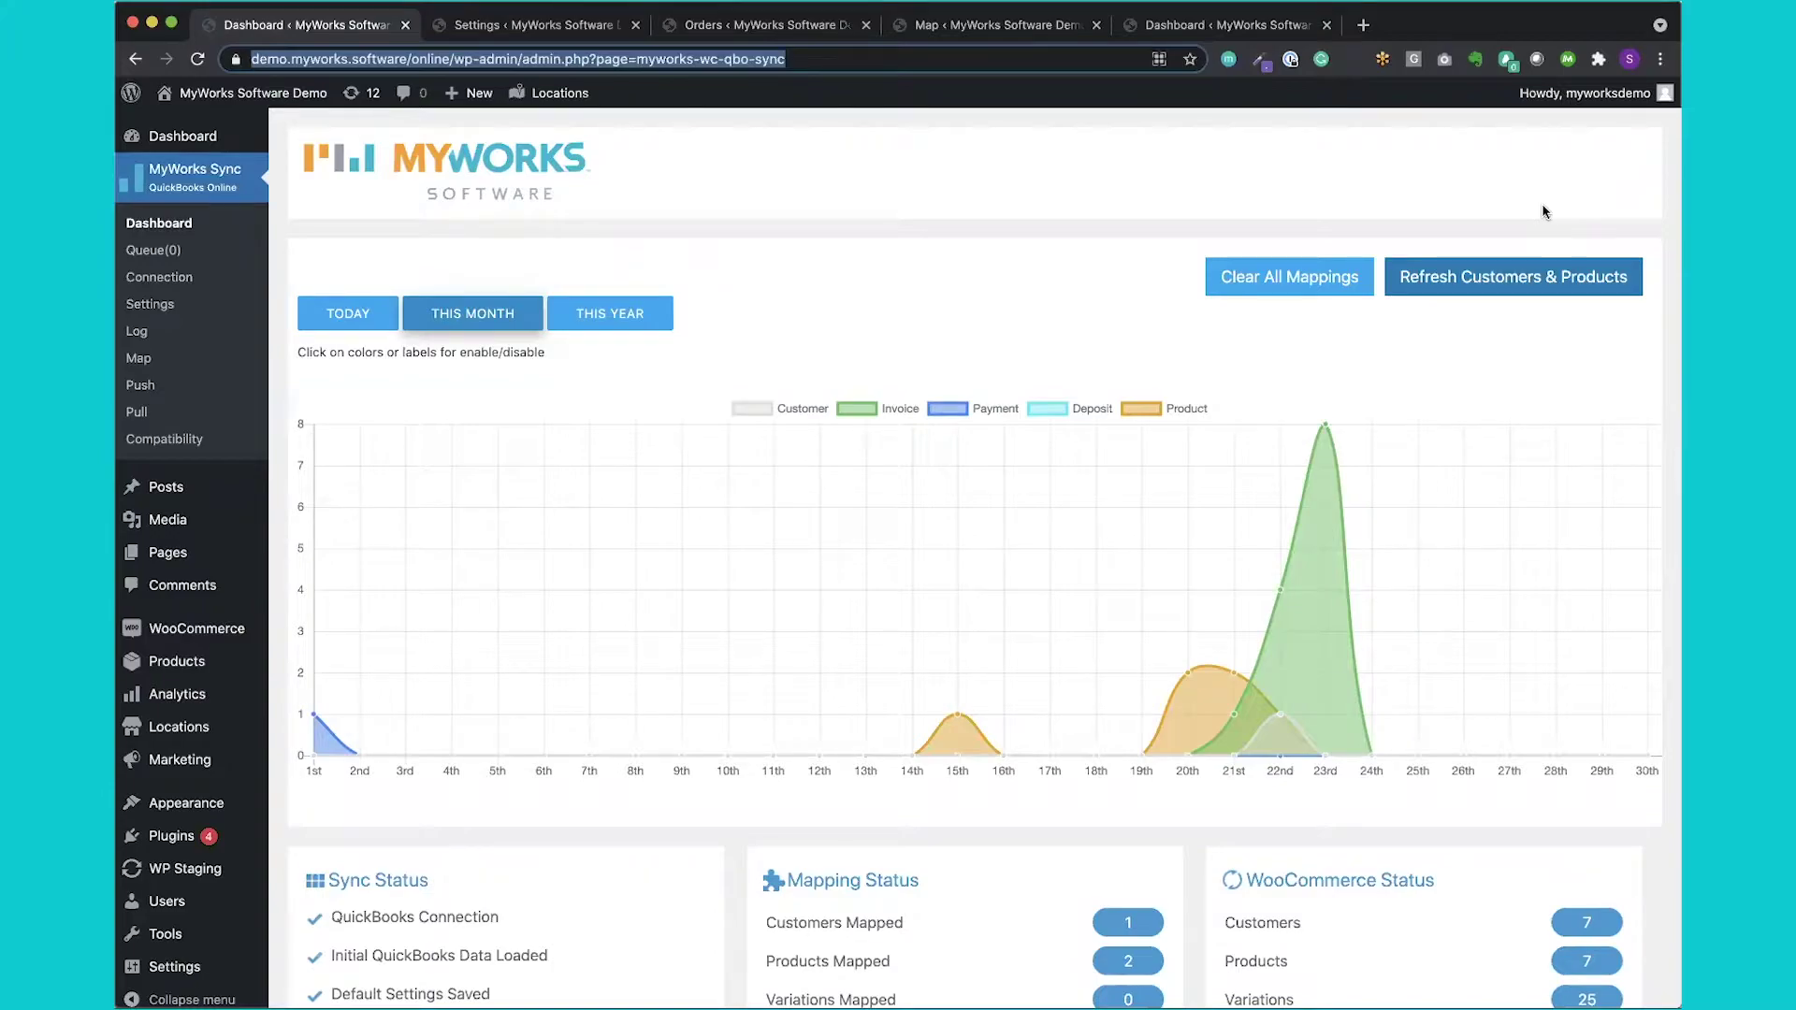
Examine the MyWorks Sync automatic sync settings in both directions between WooCommerce and QuickBooks Online.
left_click(1360, 199)
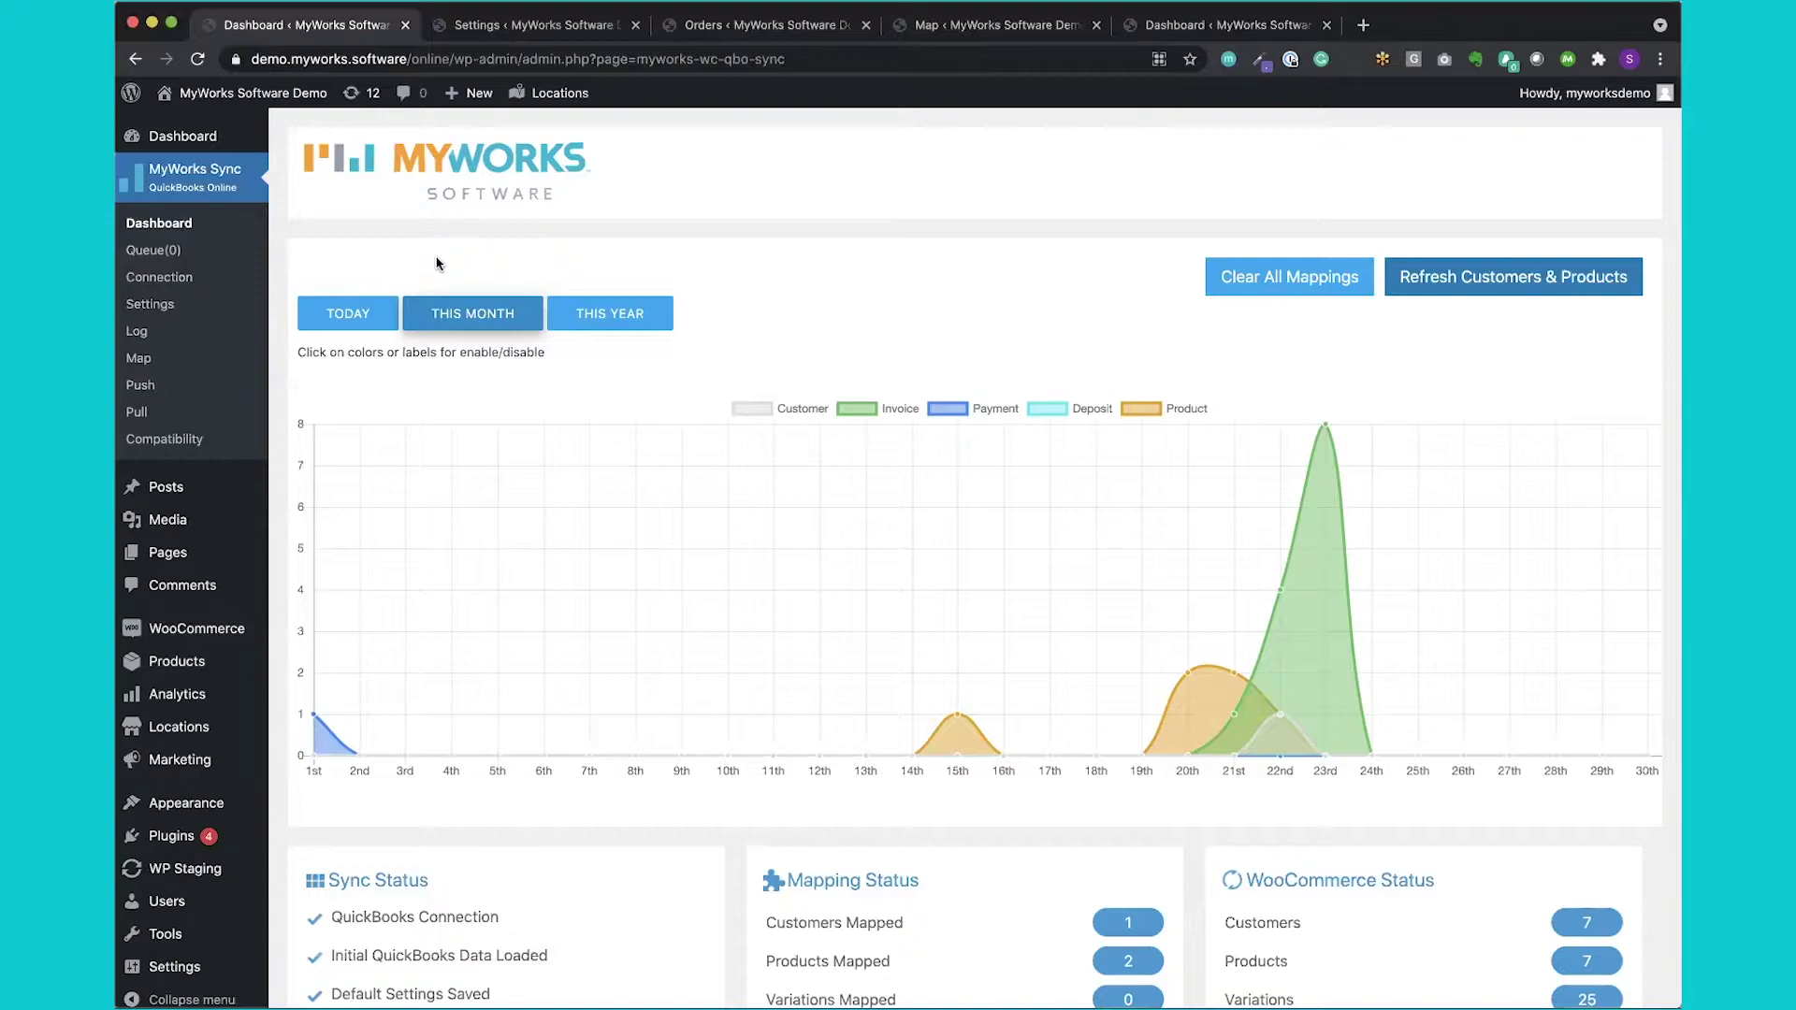
left_click(506, 29)
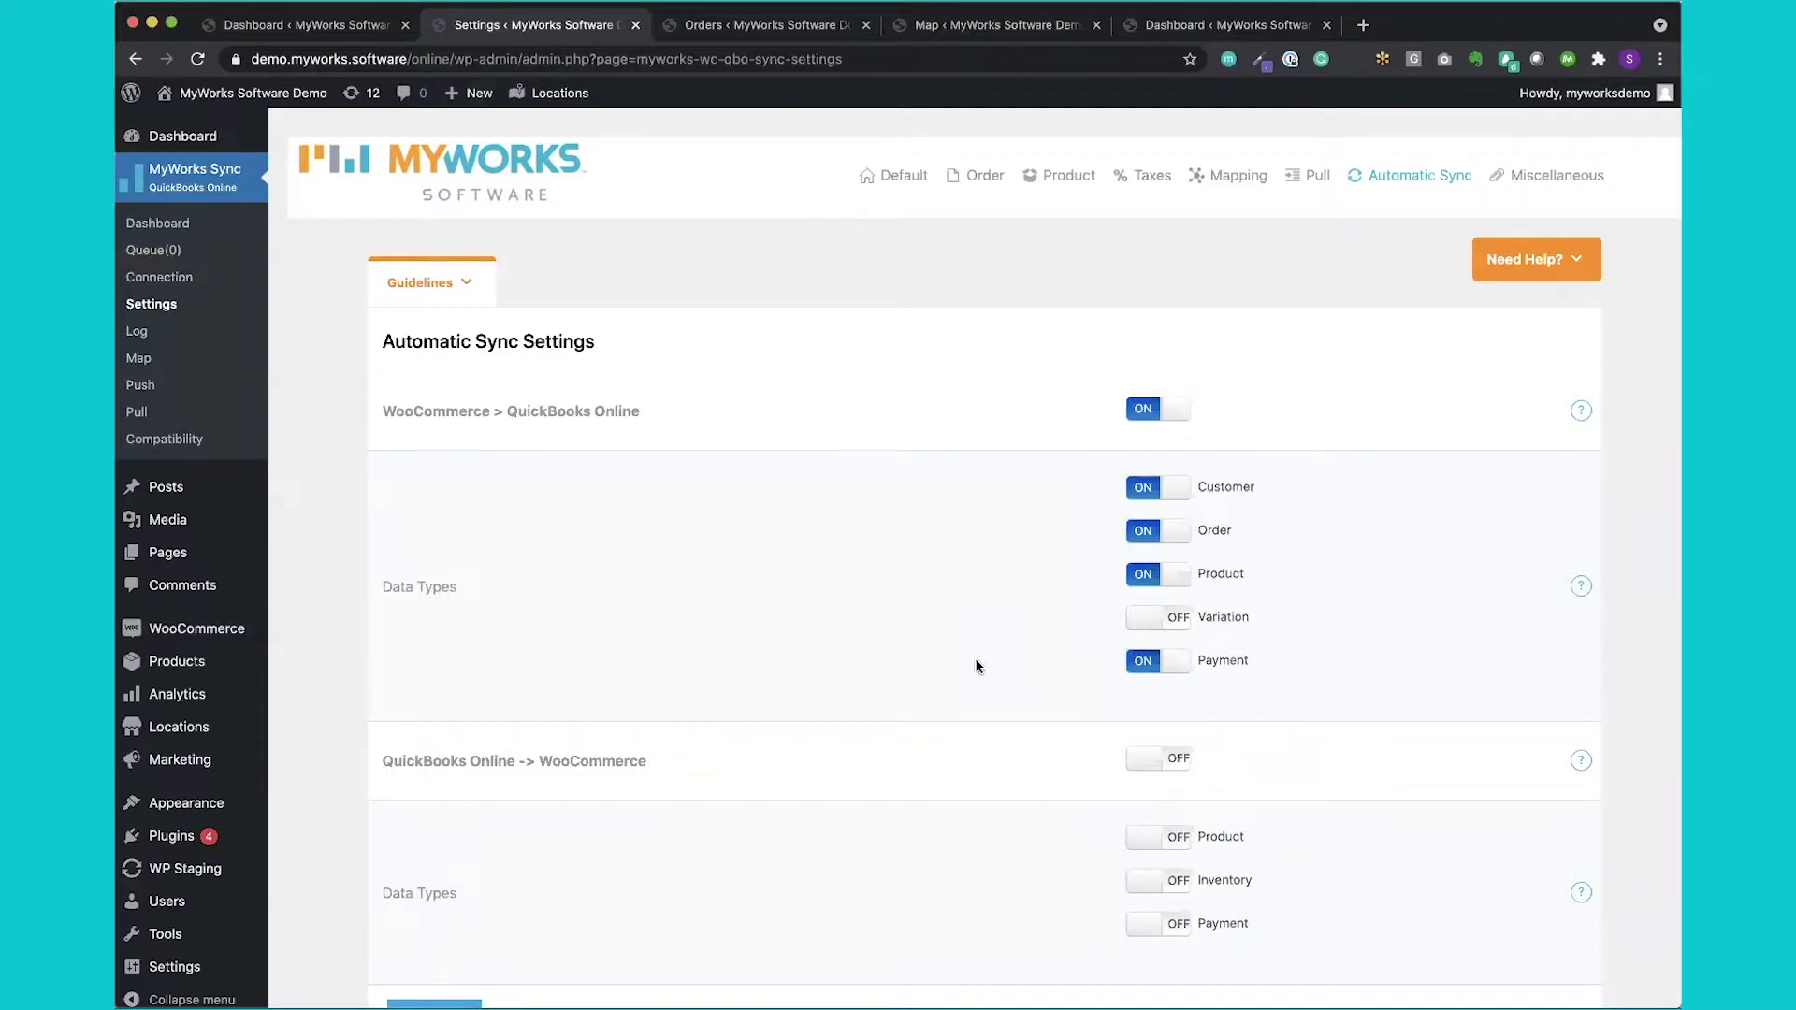
scroll(973, 662, "down", 3)
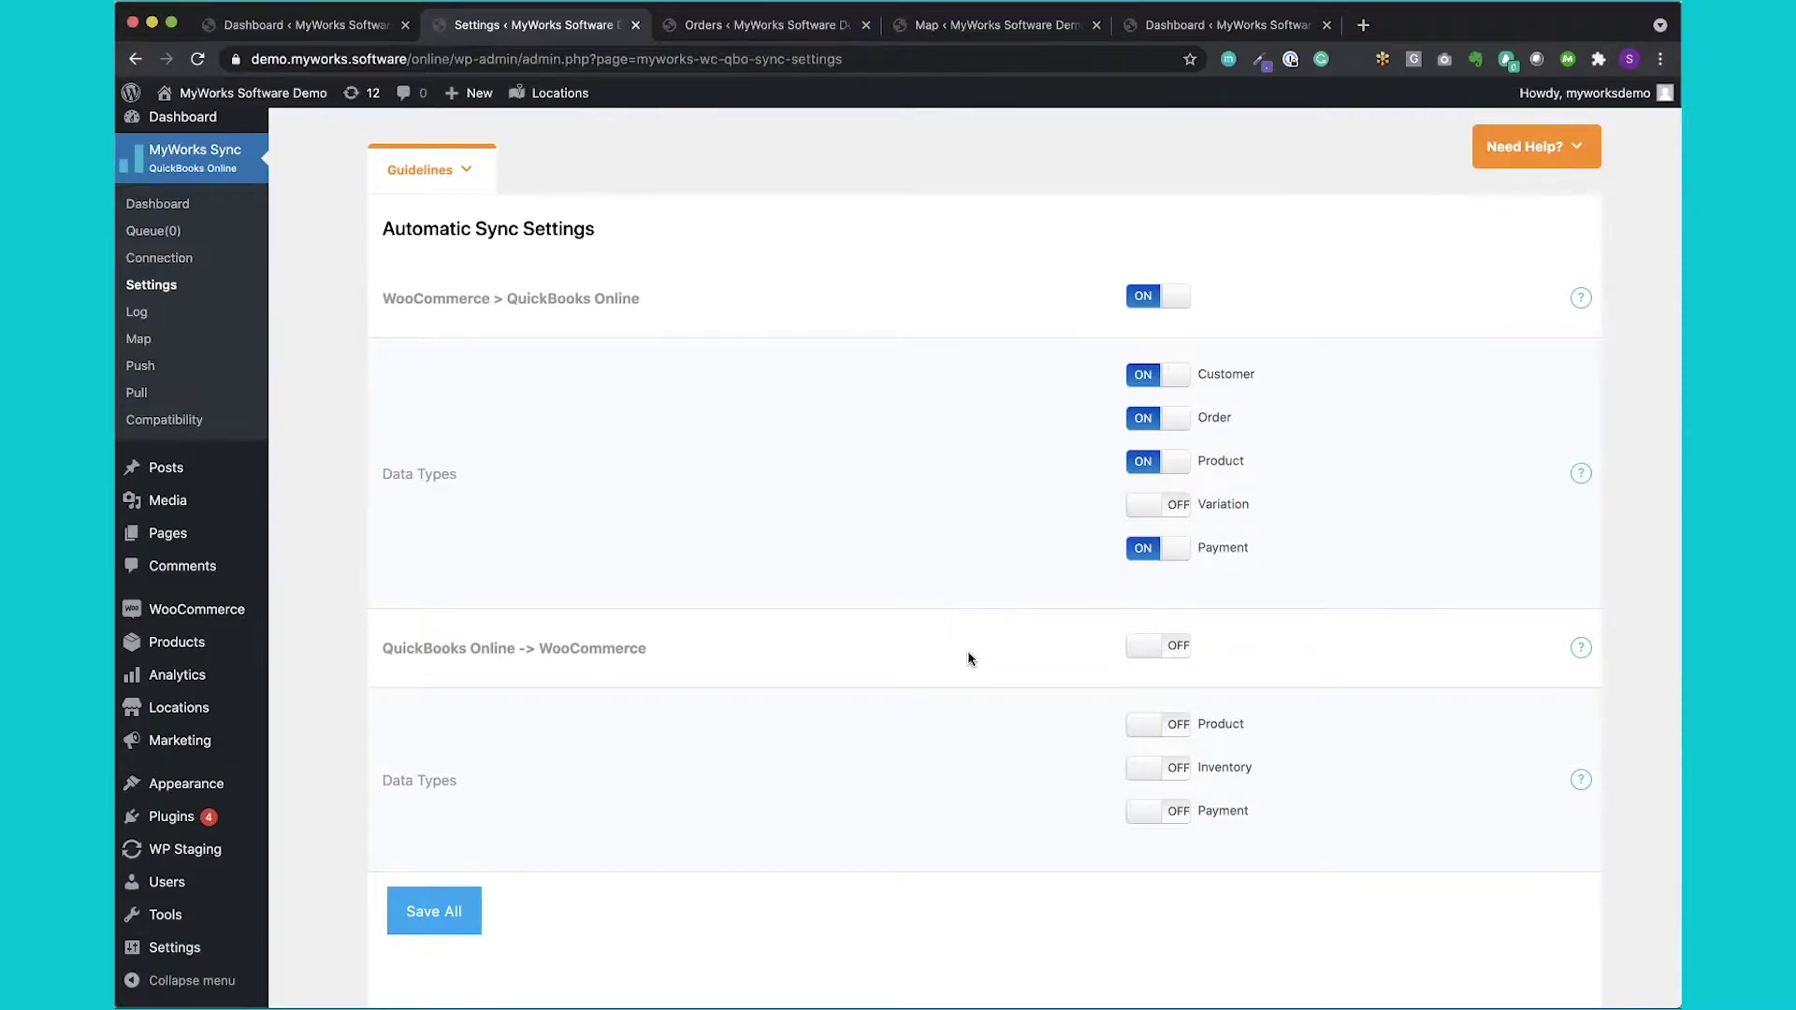
scroll(968, 658, "up", 2)
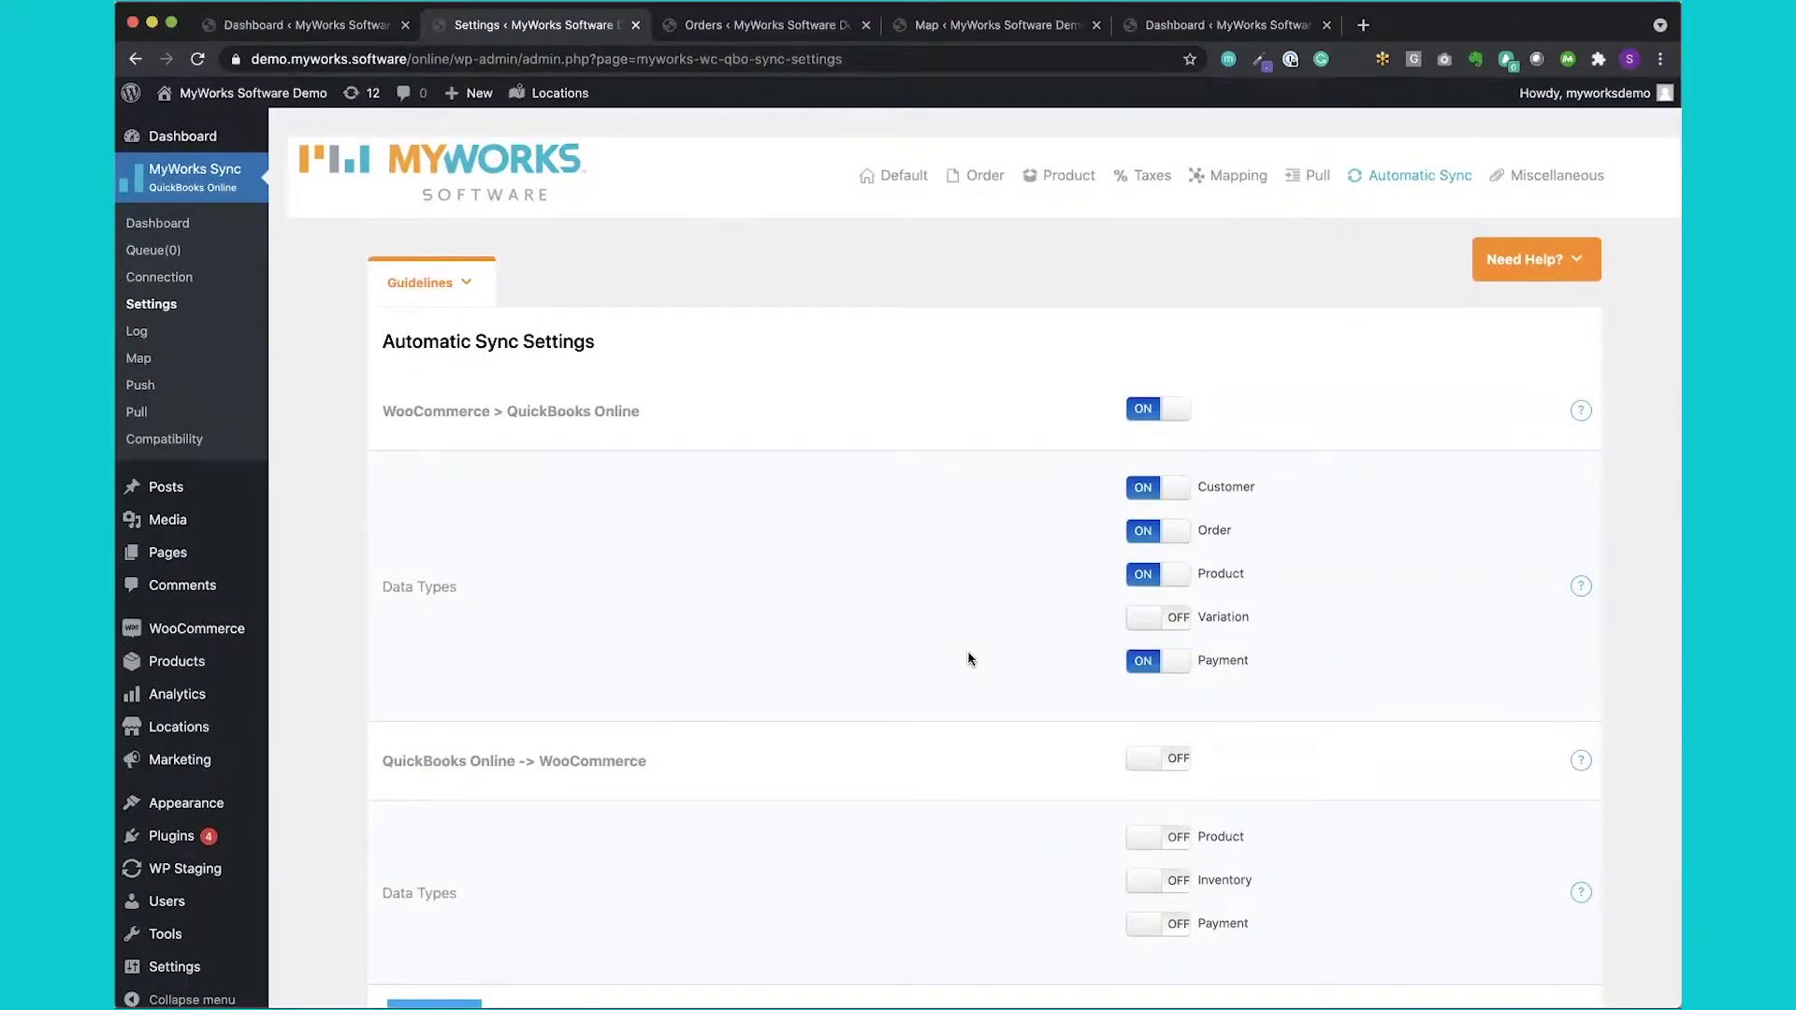
Review the MyWorks Sync default settings and the full list of order settings.
left_click(884, 178)
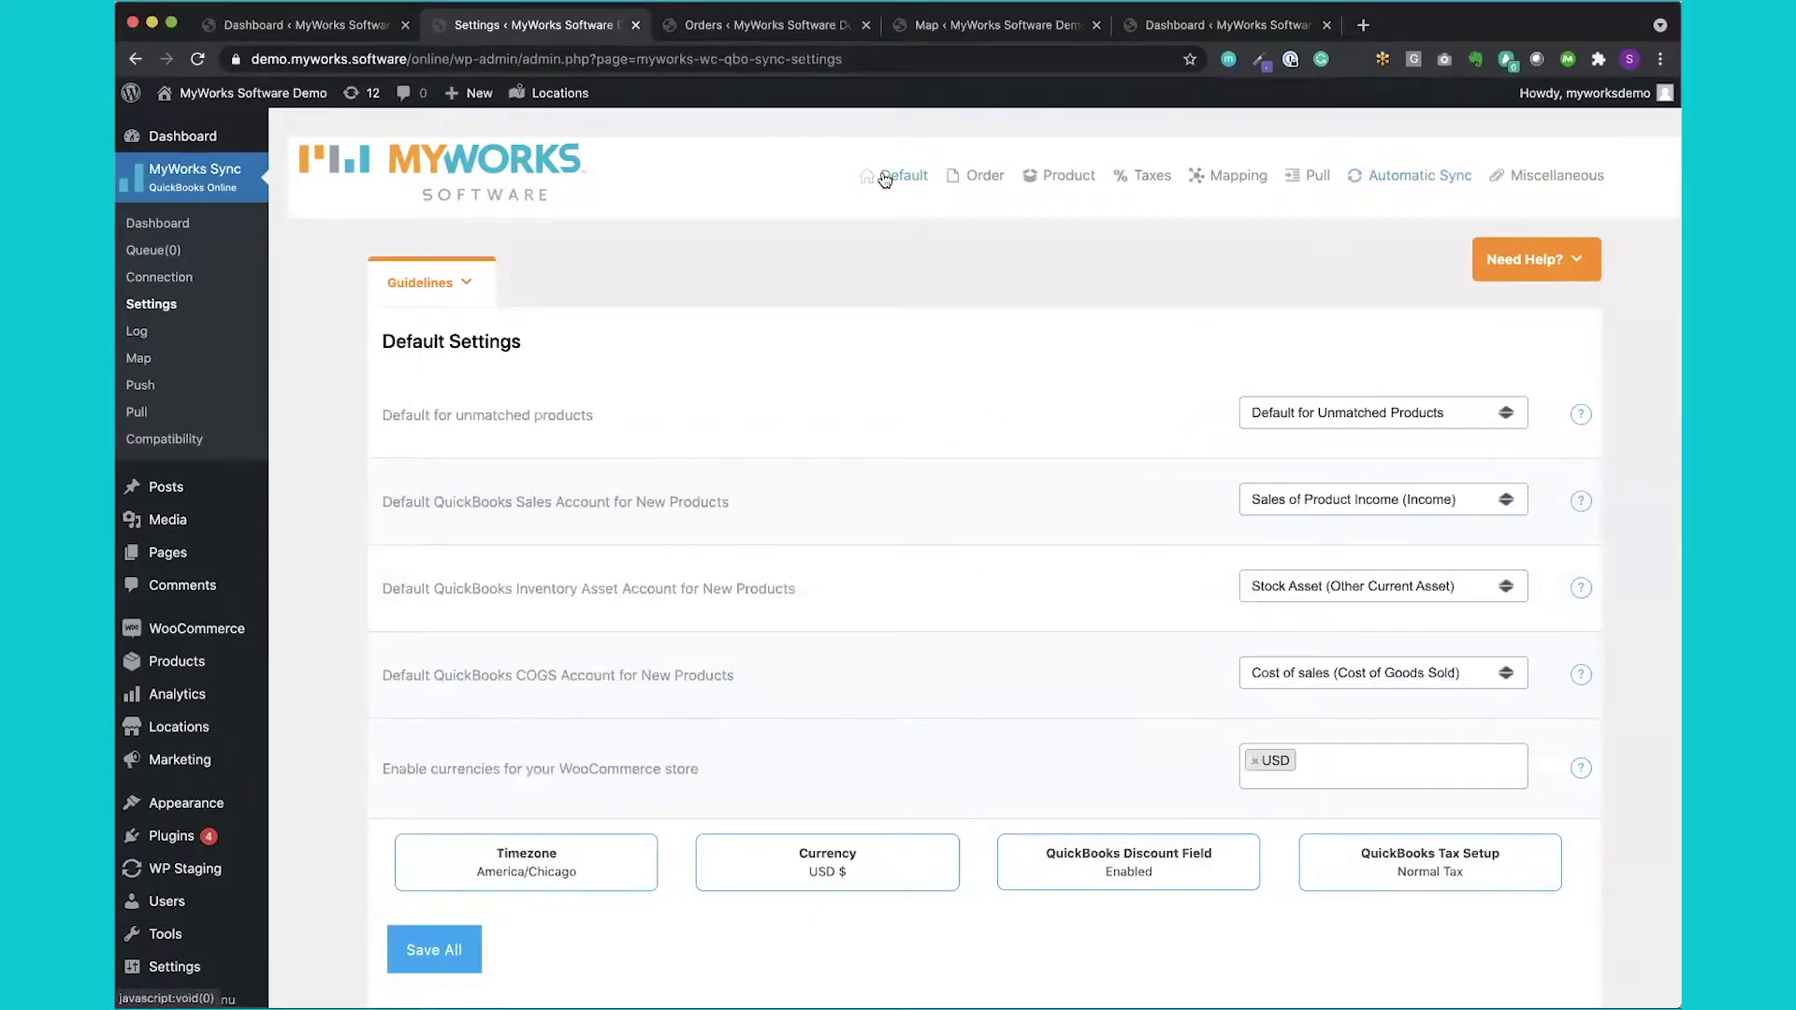
left_click(977, 177)
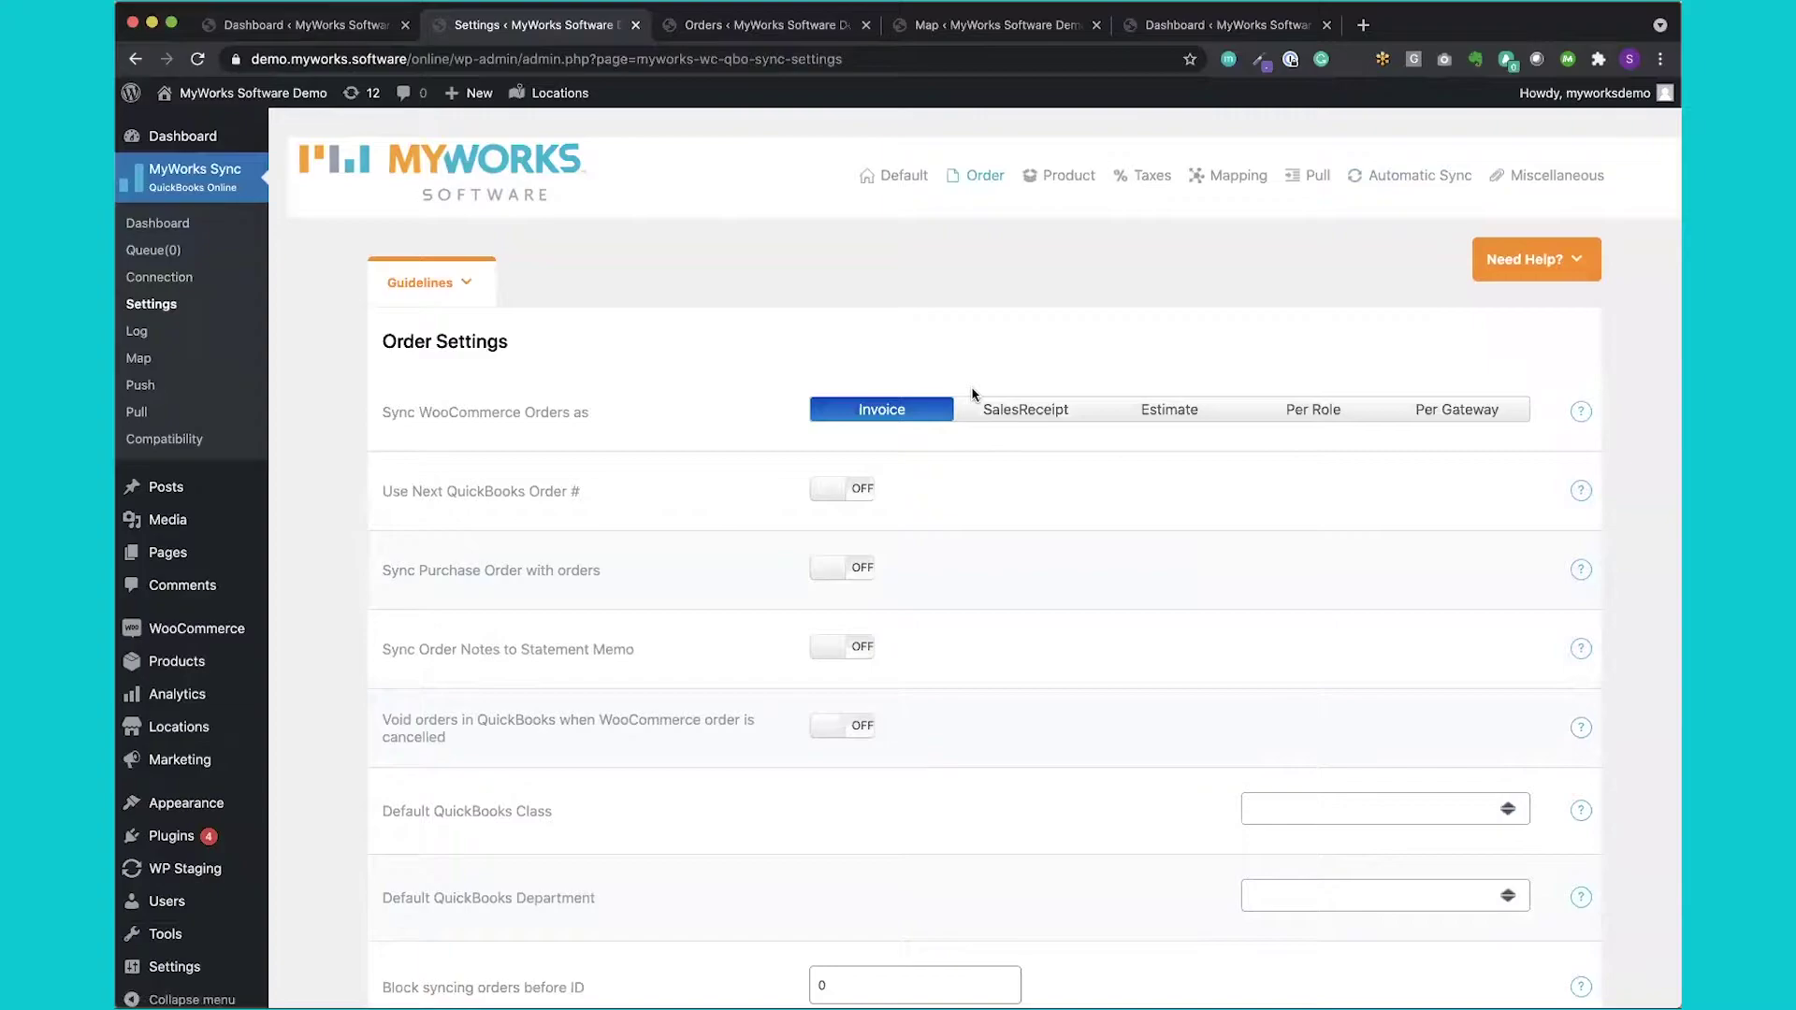
scroll(972, 395, "down", 20)
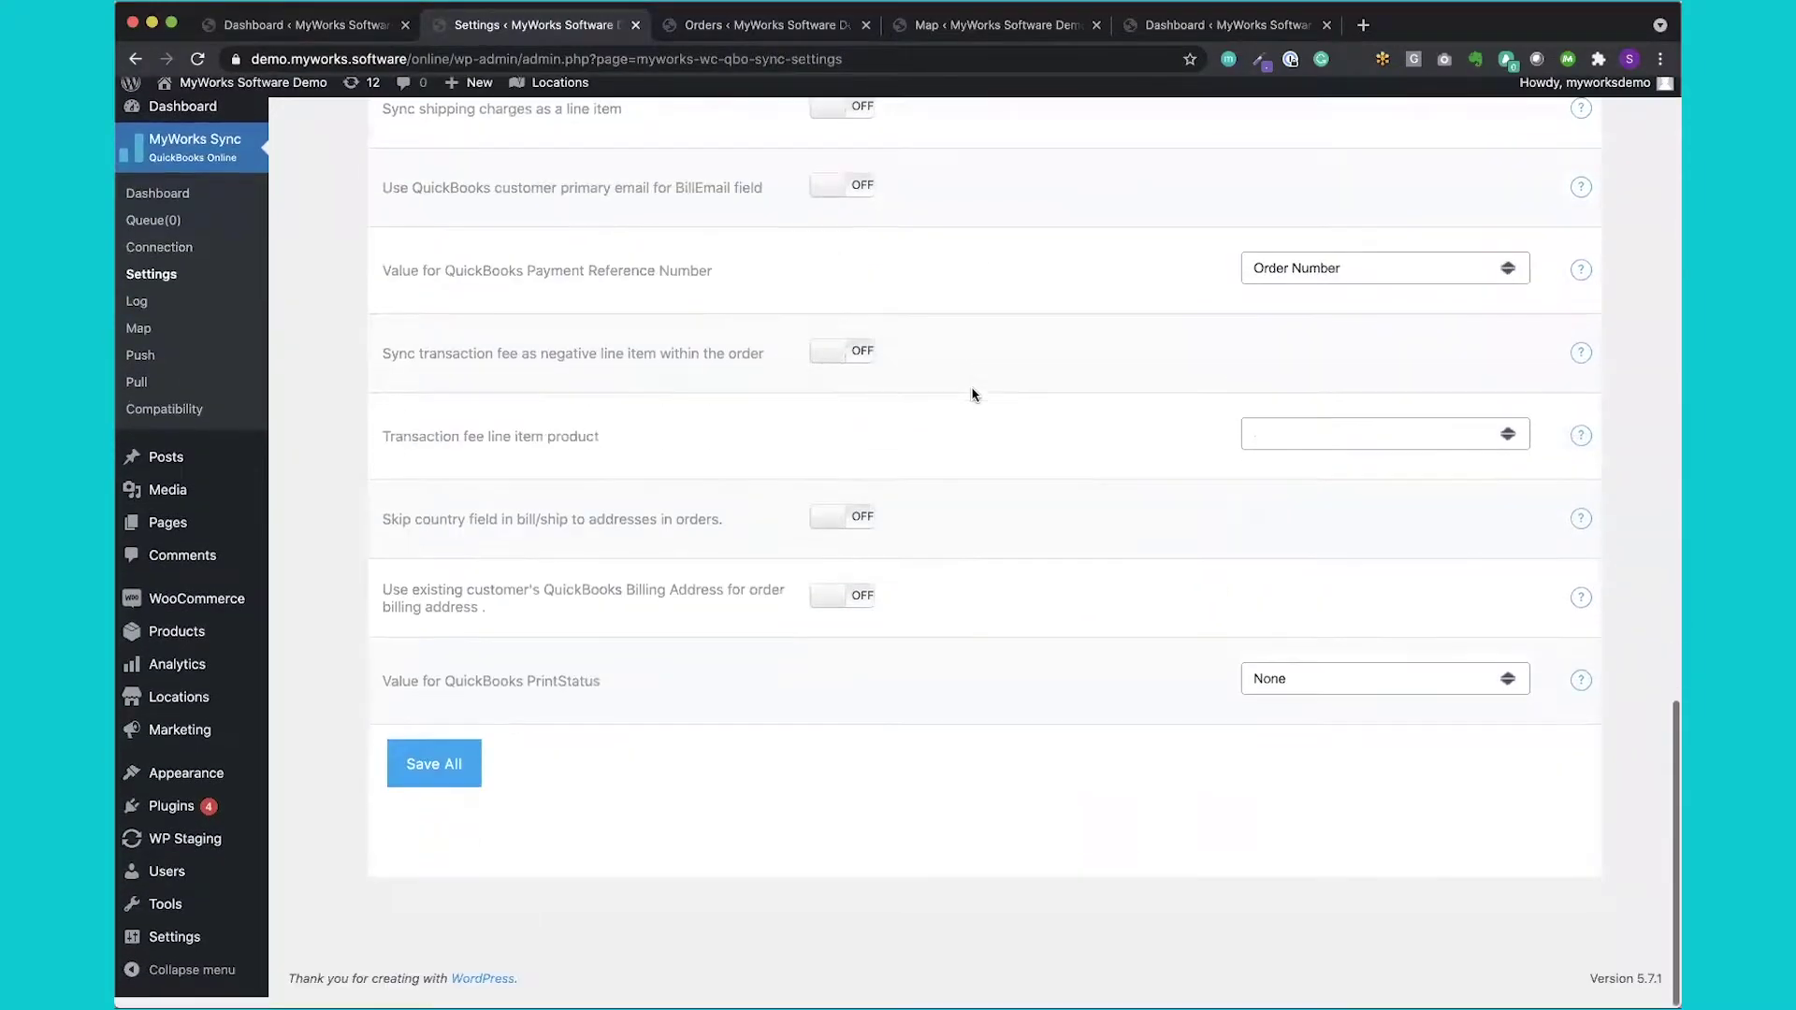
scroll(973, 394, "up", 15)
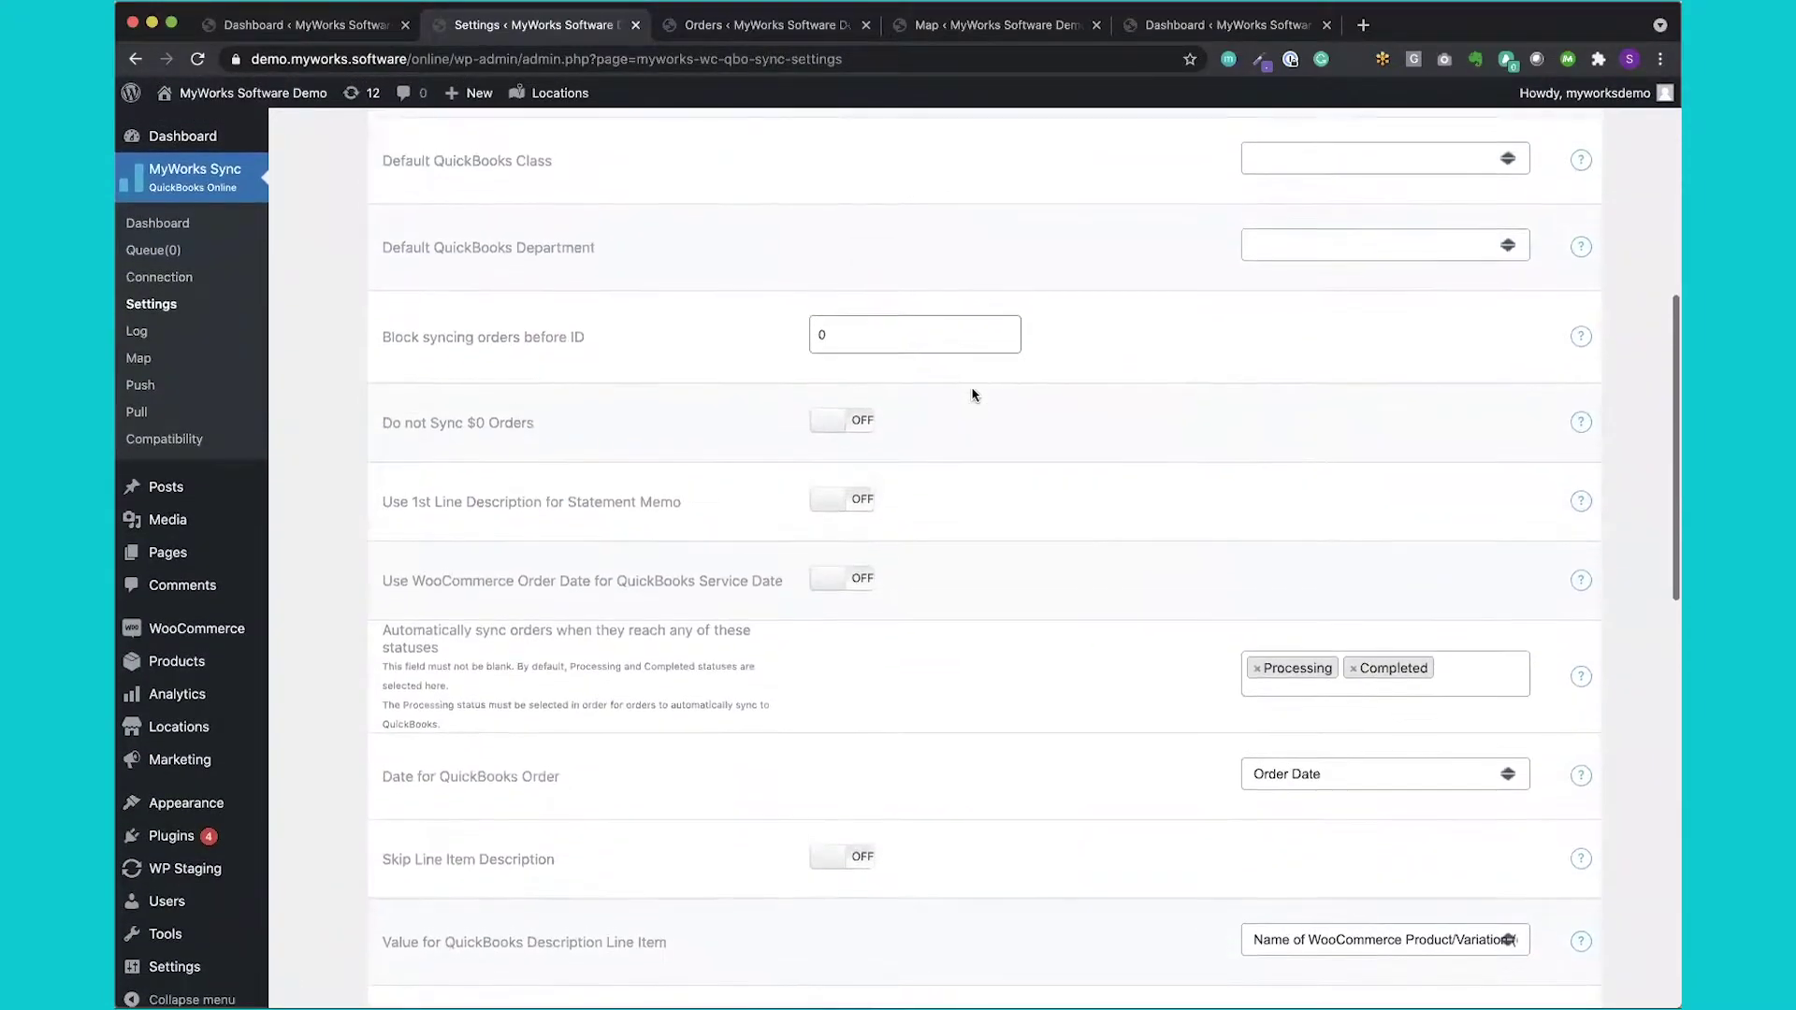
scroll(973, 395, "up", 8)
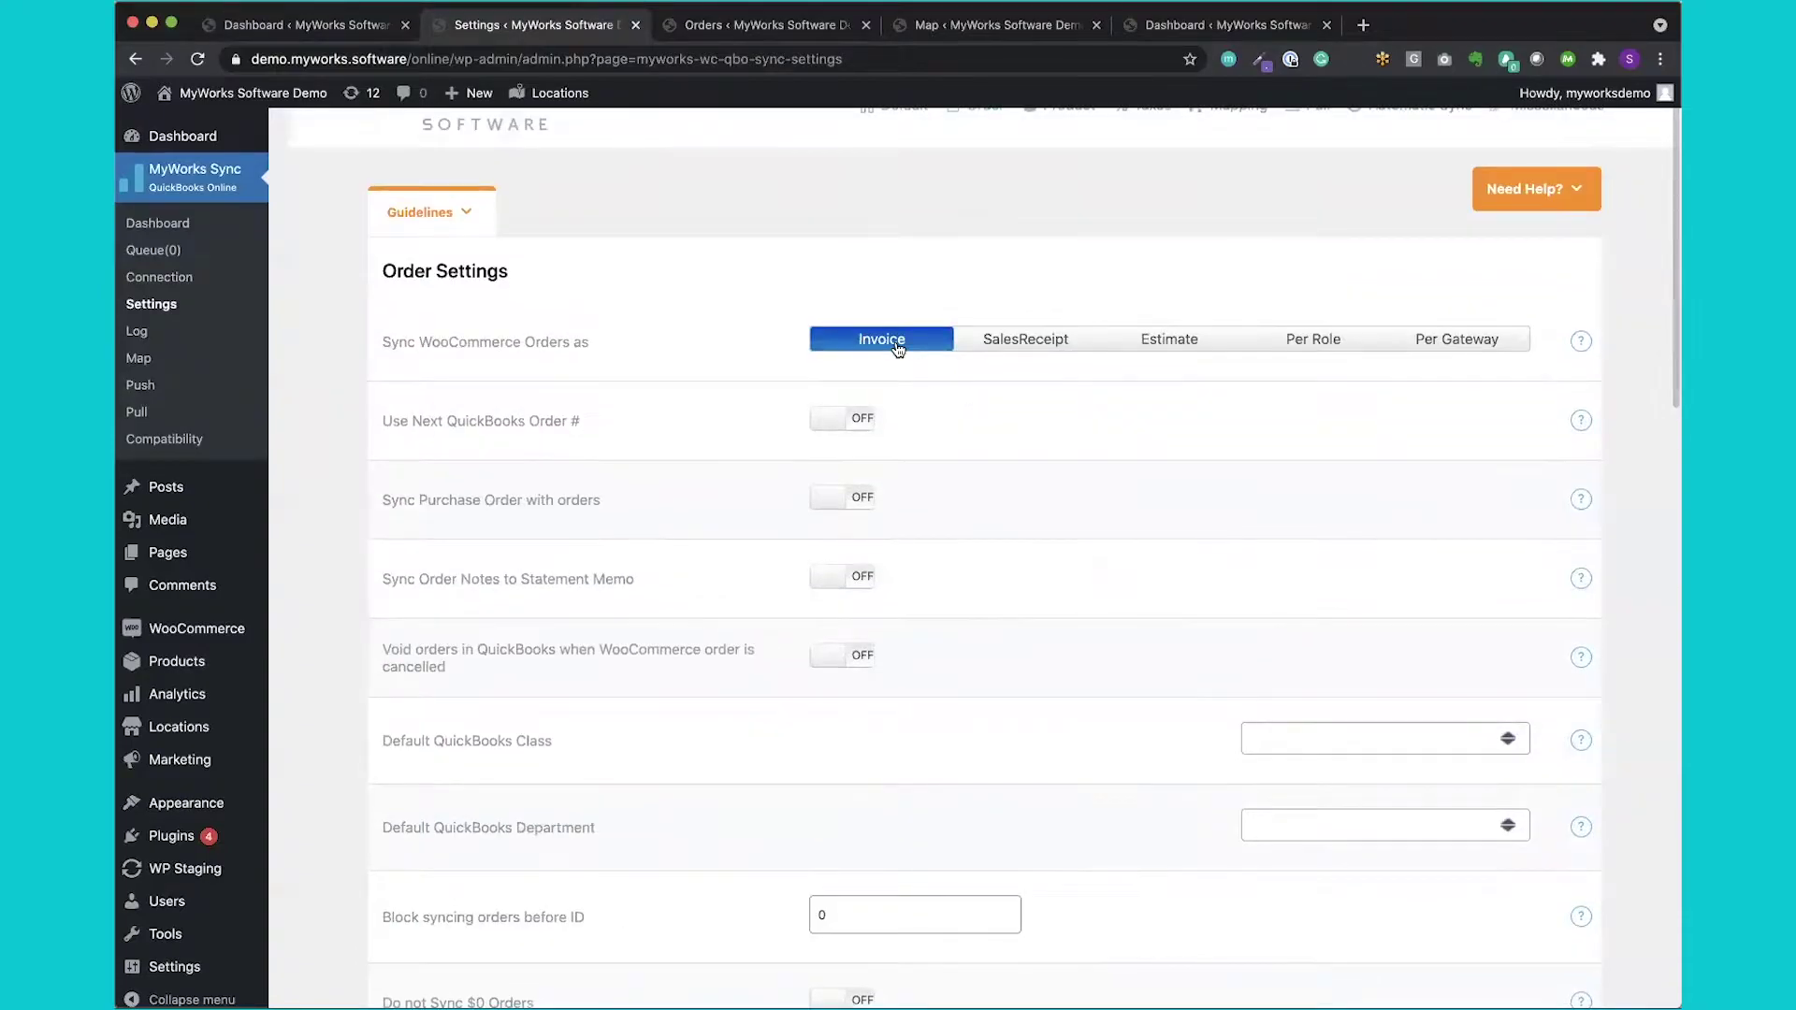
Try the SalesReceipt and Estimate order sync types, and set WooCommerce orders to sync Per Gateway.
left_click(1001, 346)
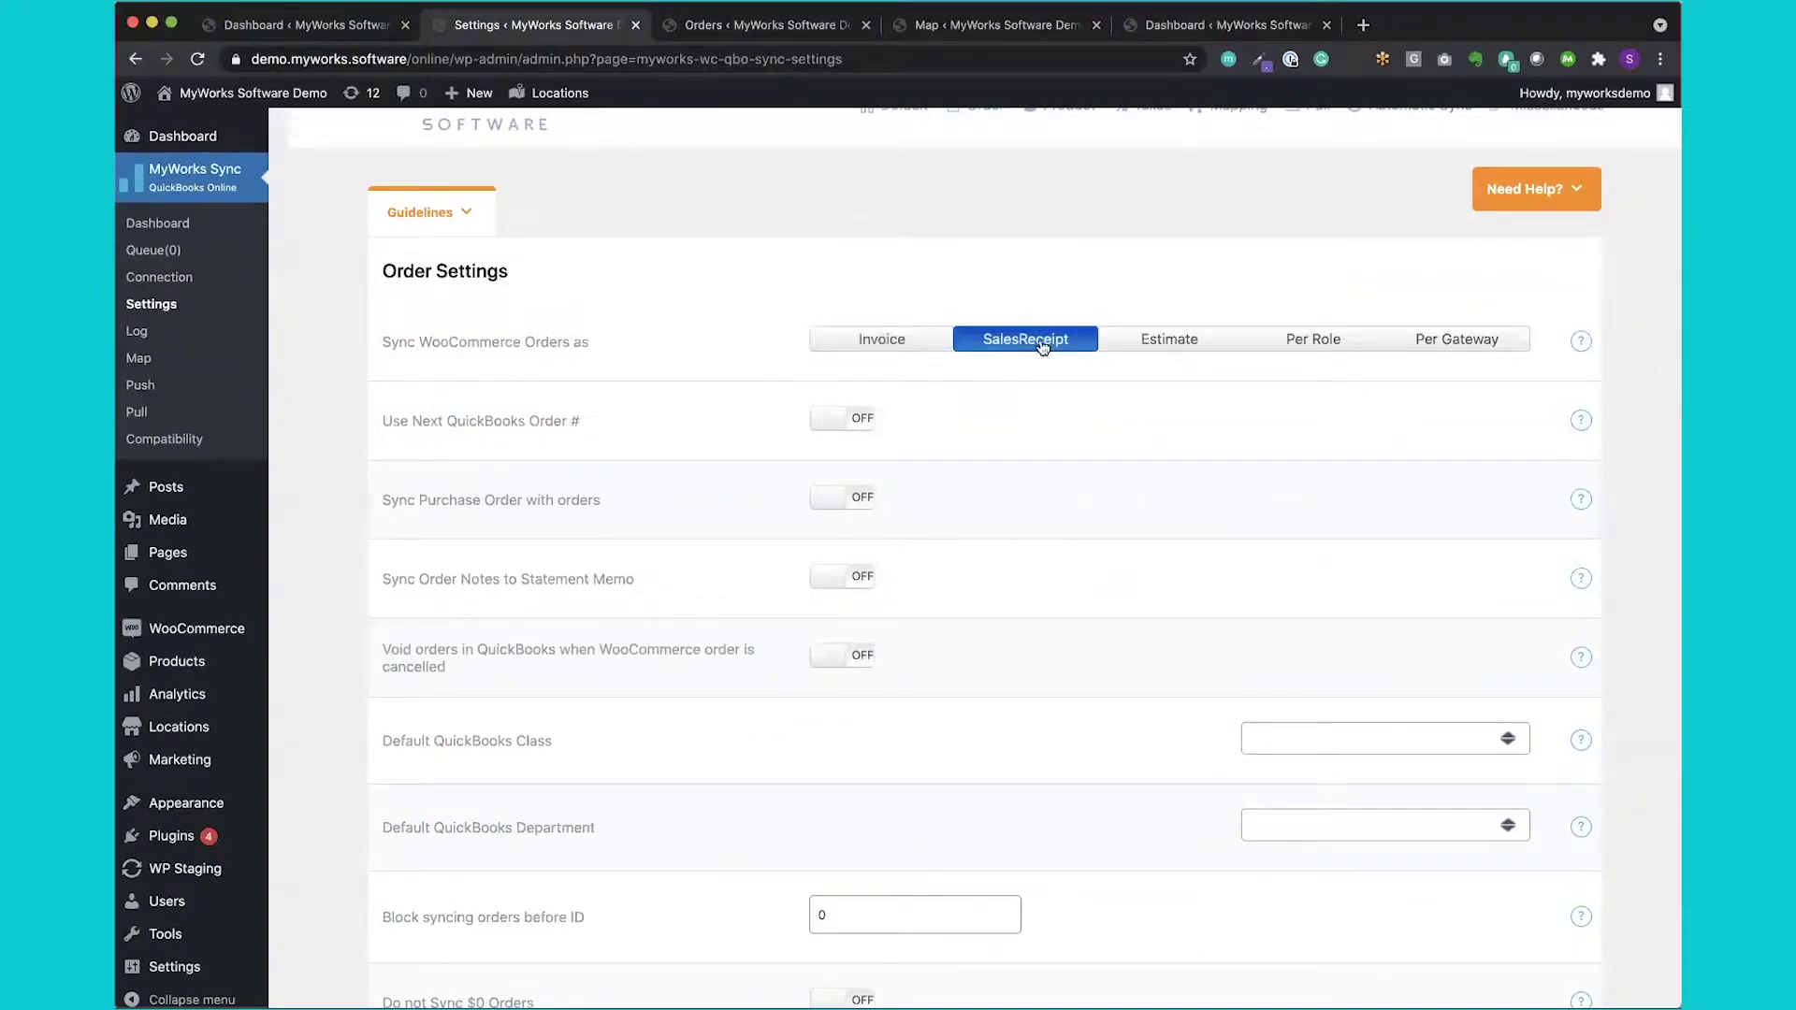
left_click(1152, 346)
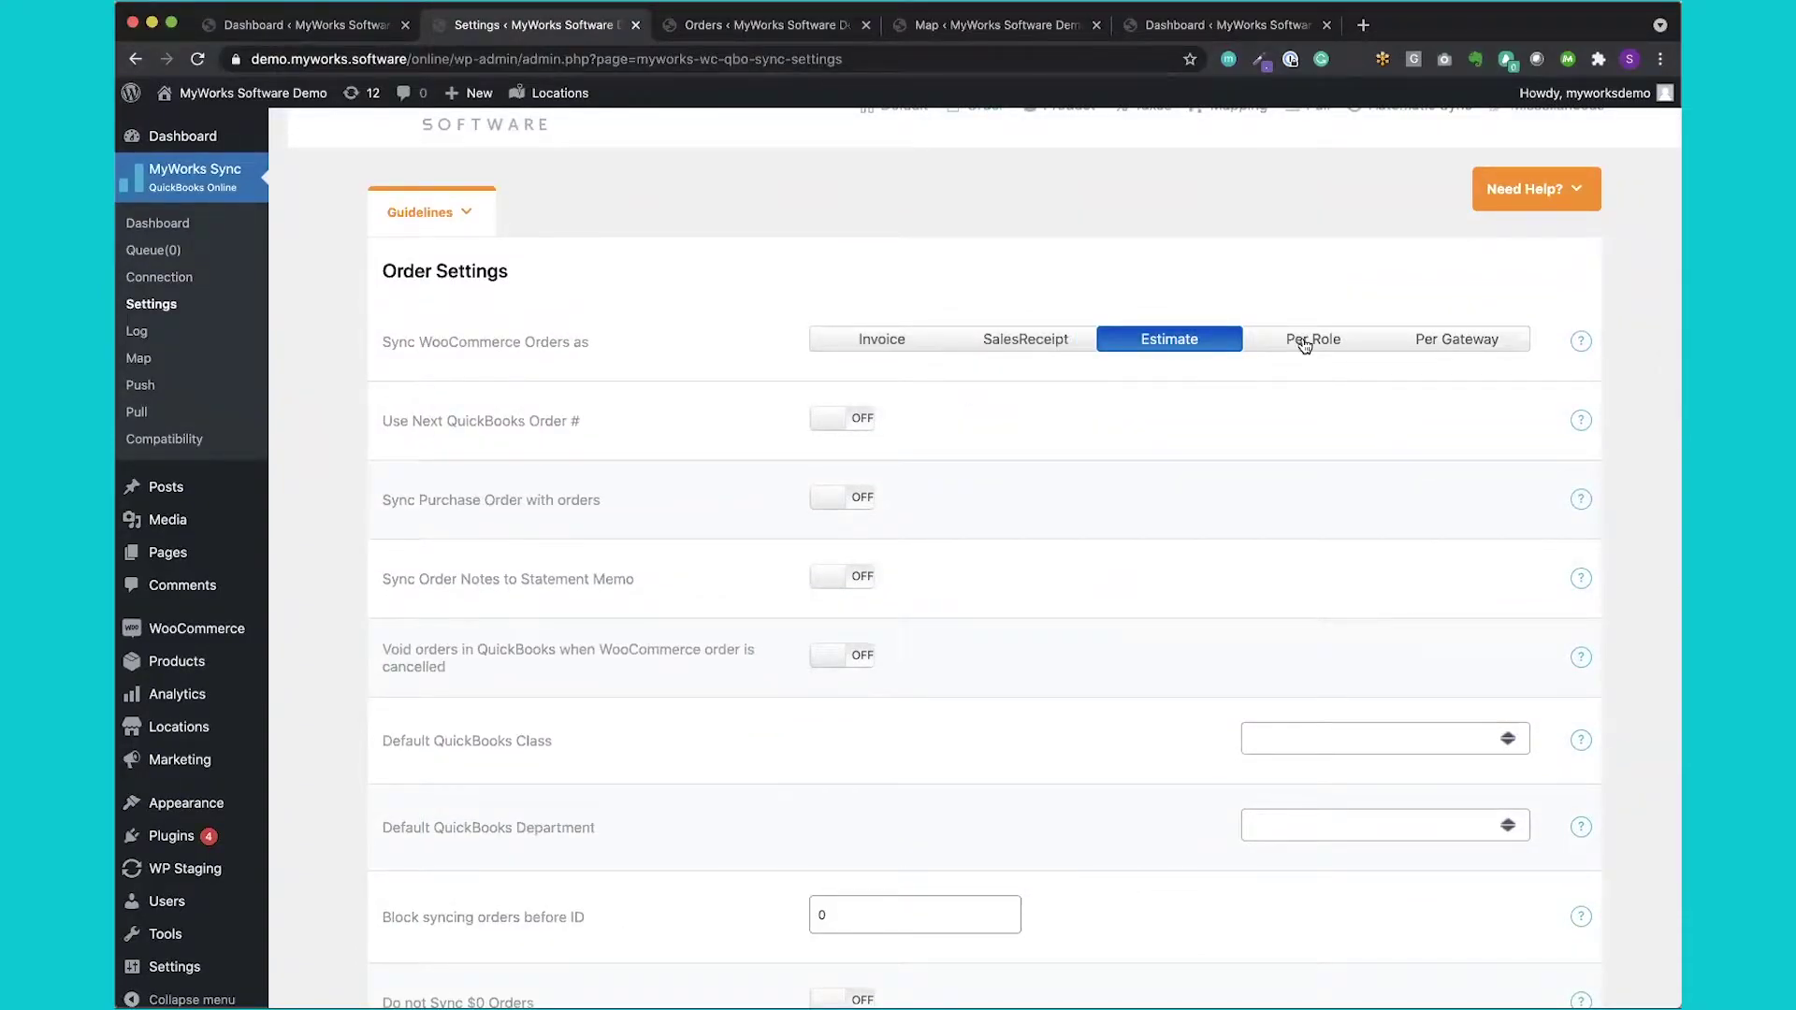
left_click(1440, 338)
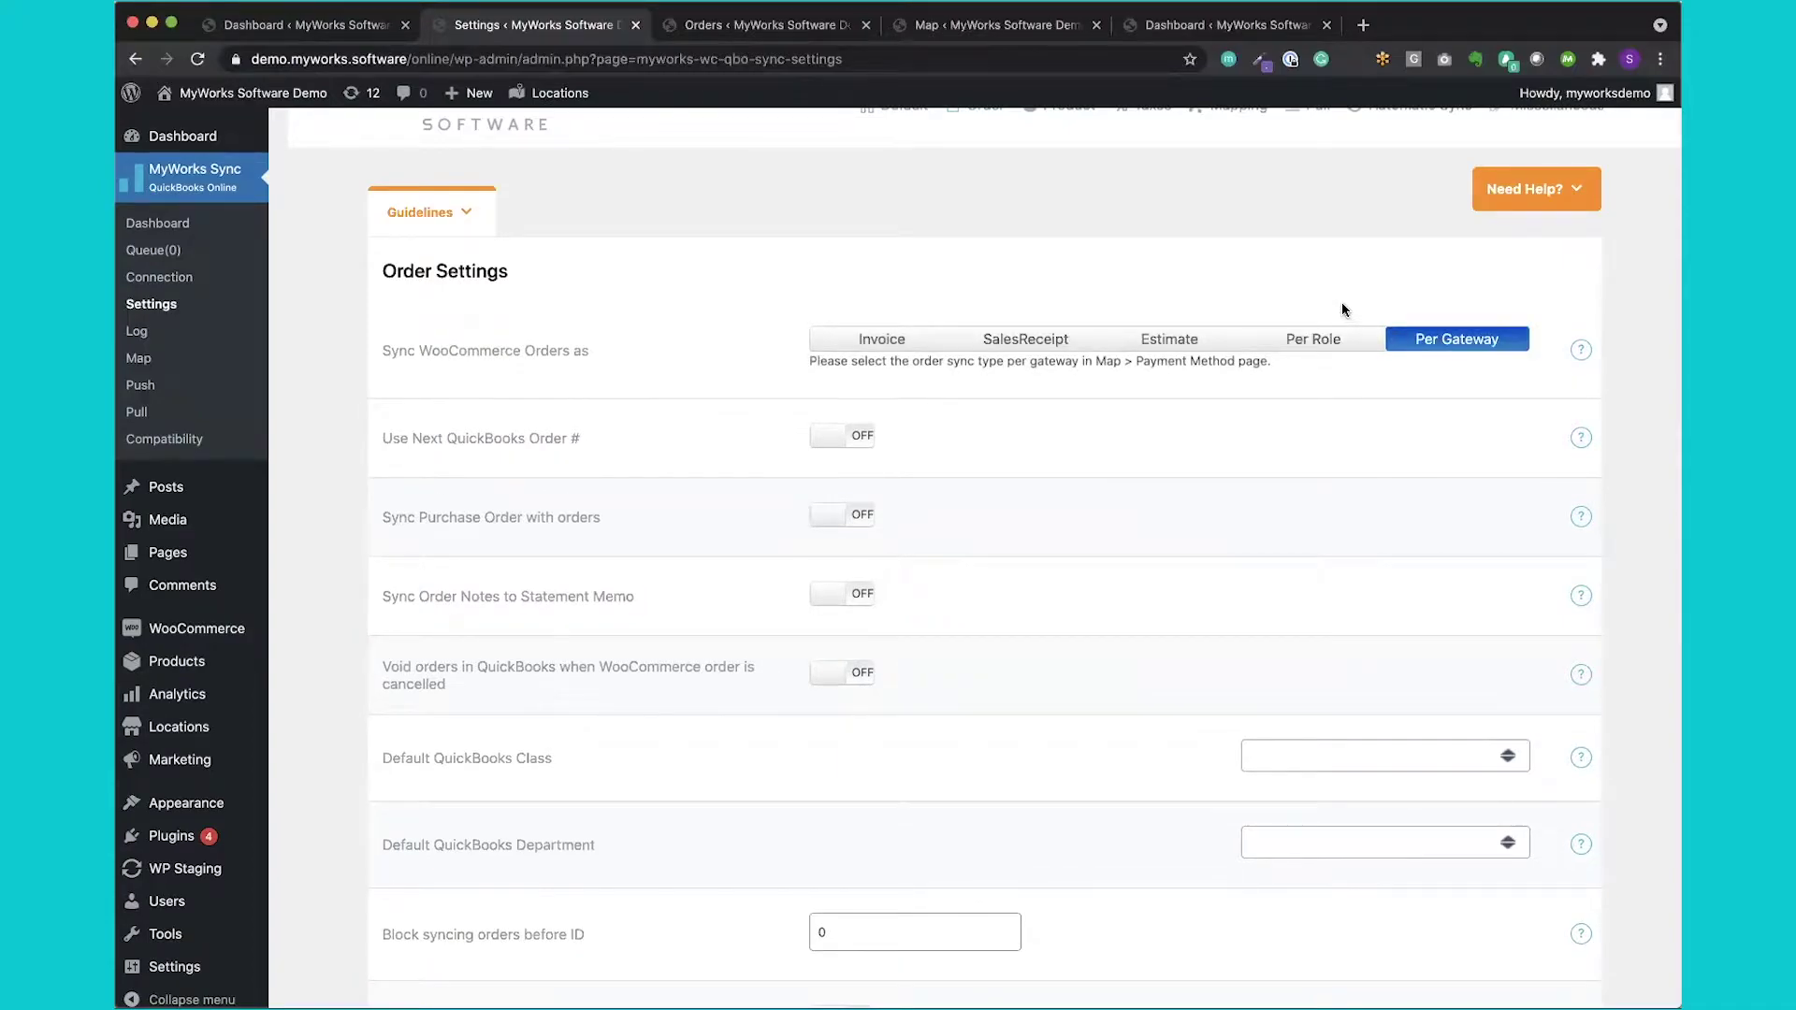
Review the product and inventory settings and the tax settings.
scroll(1341, 301, "up", 2)
left_click(1057, 179)
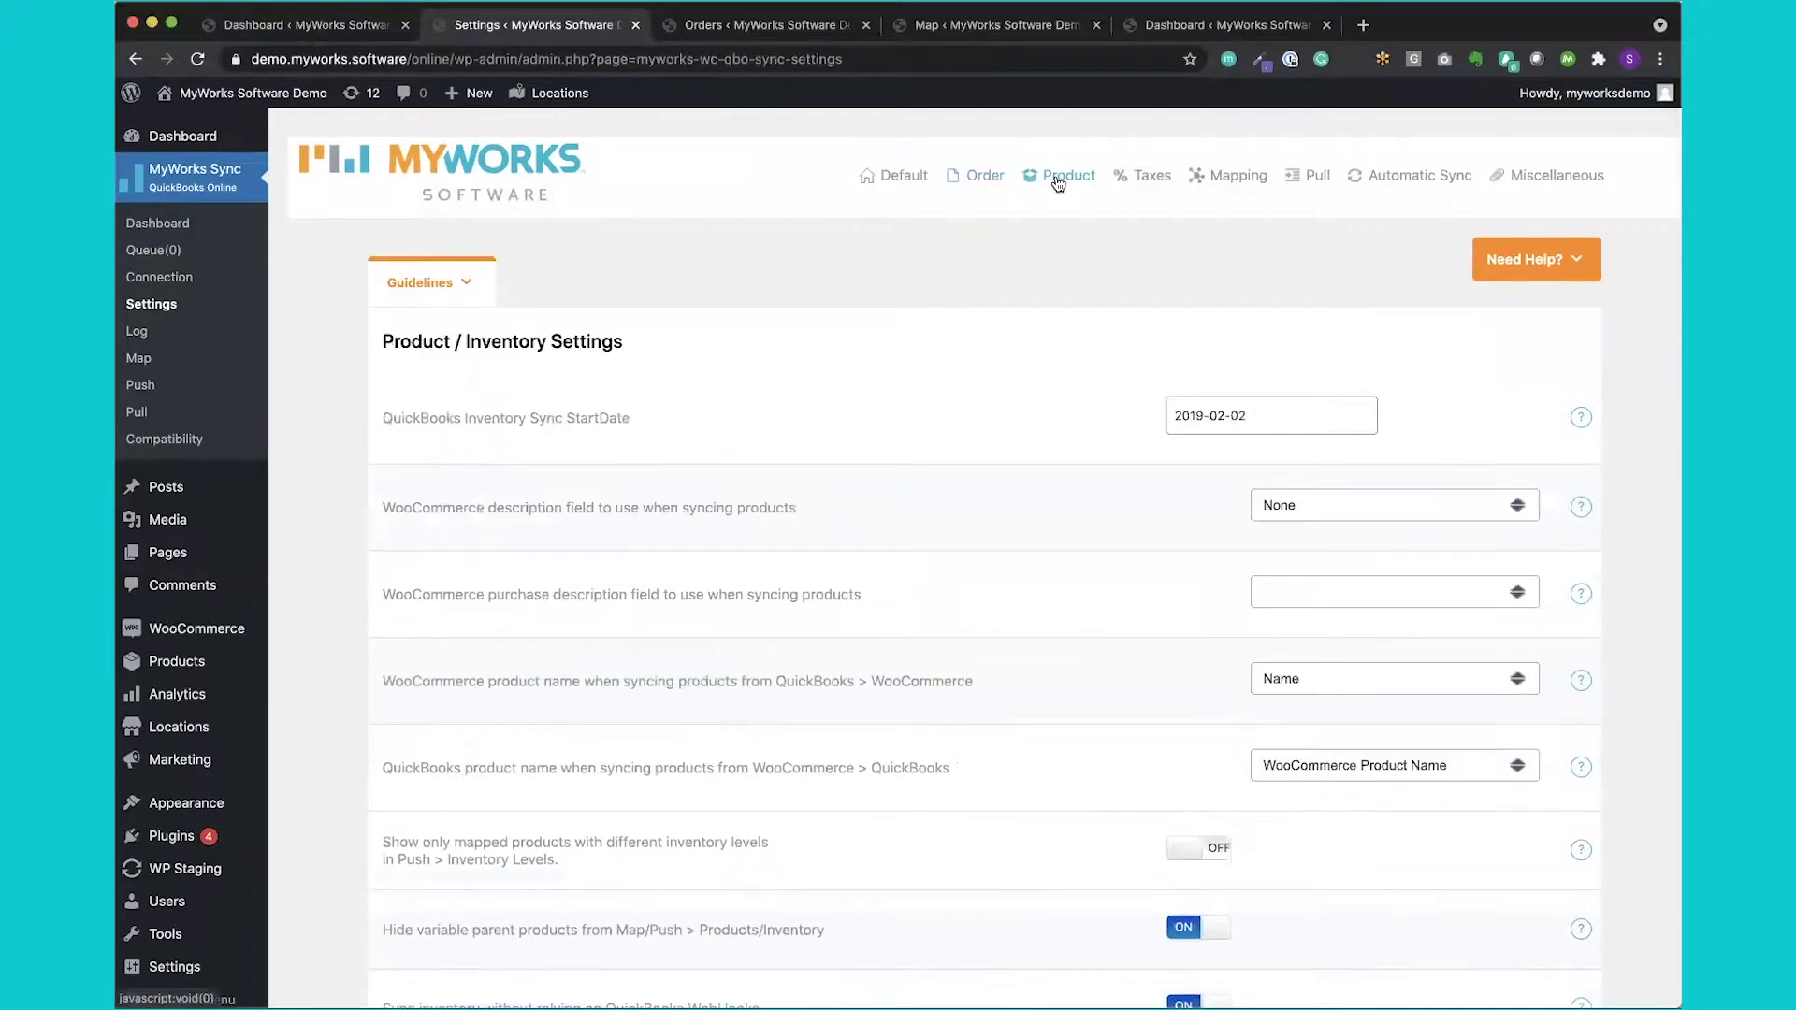
scroll(1057, 383, "down", 2)
scroll(1057, 388, "up", 2)
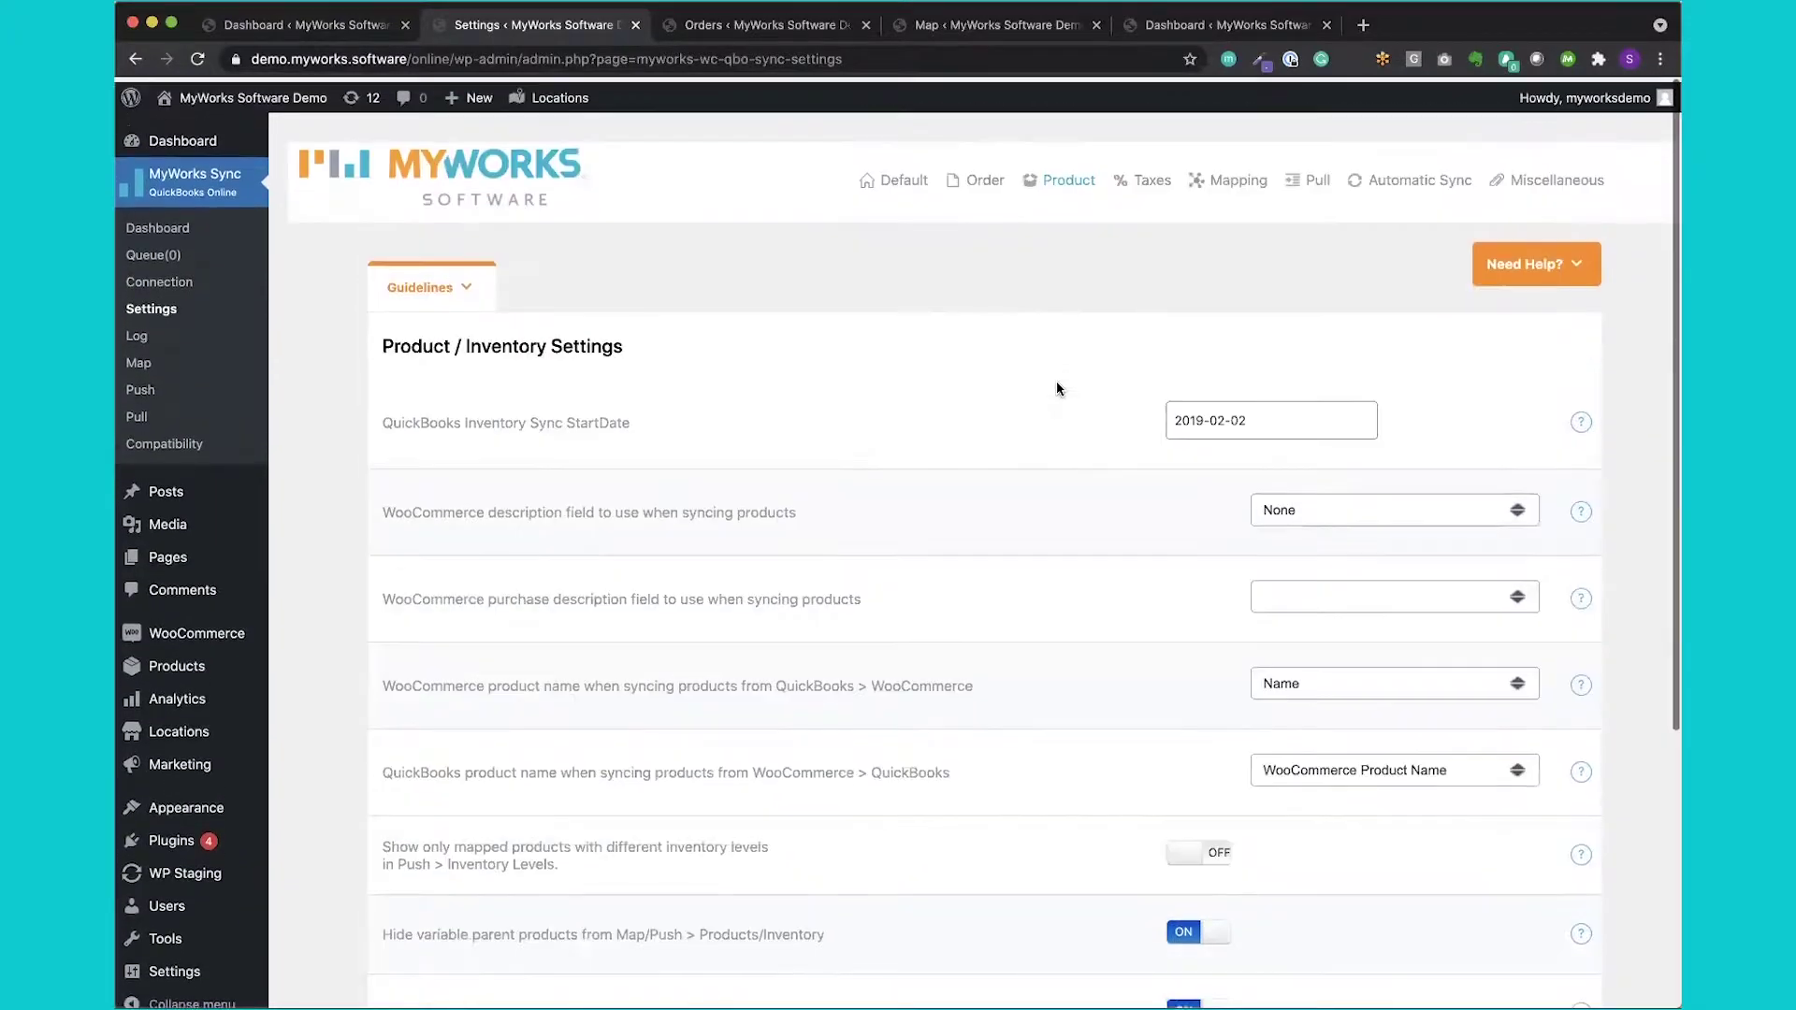
left_click(1149, 177)
scroll(1111, 322, "down", 1)
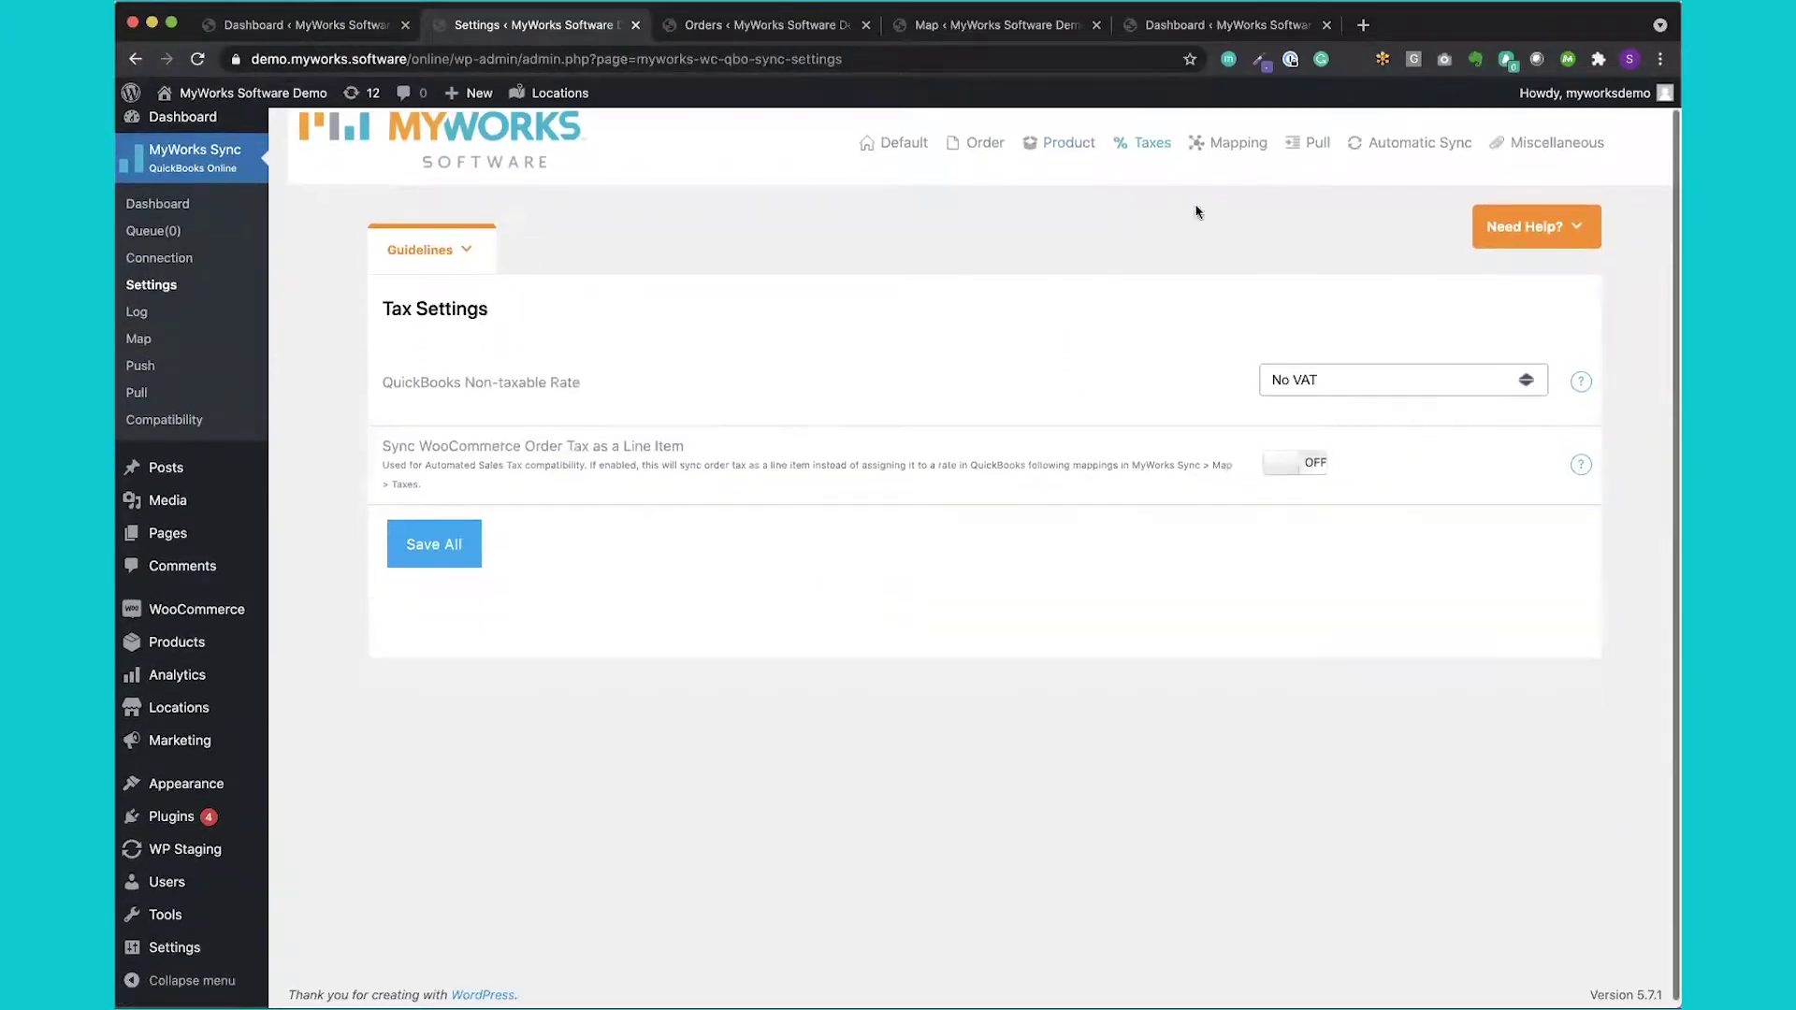
Look over the mapping, pull, automatic sync and miscellaneous settings, and return to the default settings.
left_click(1240, 142)
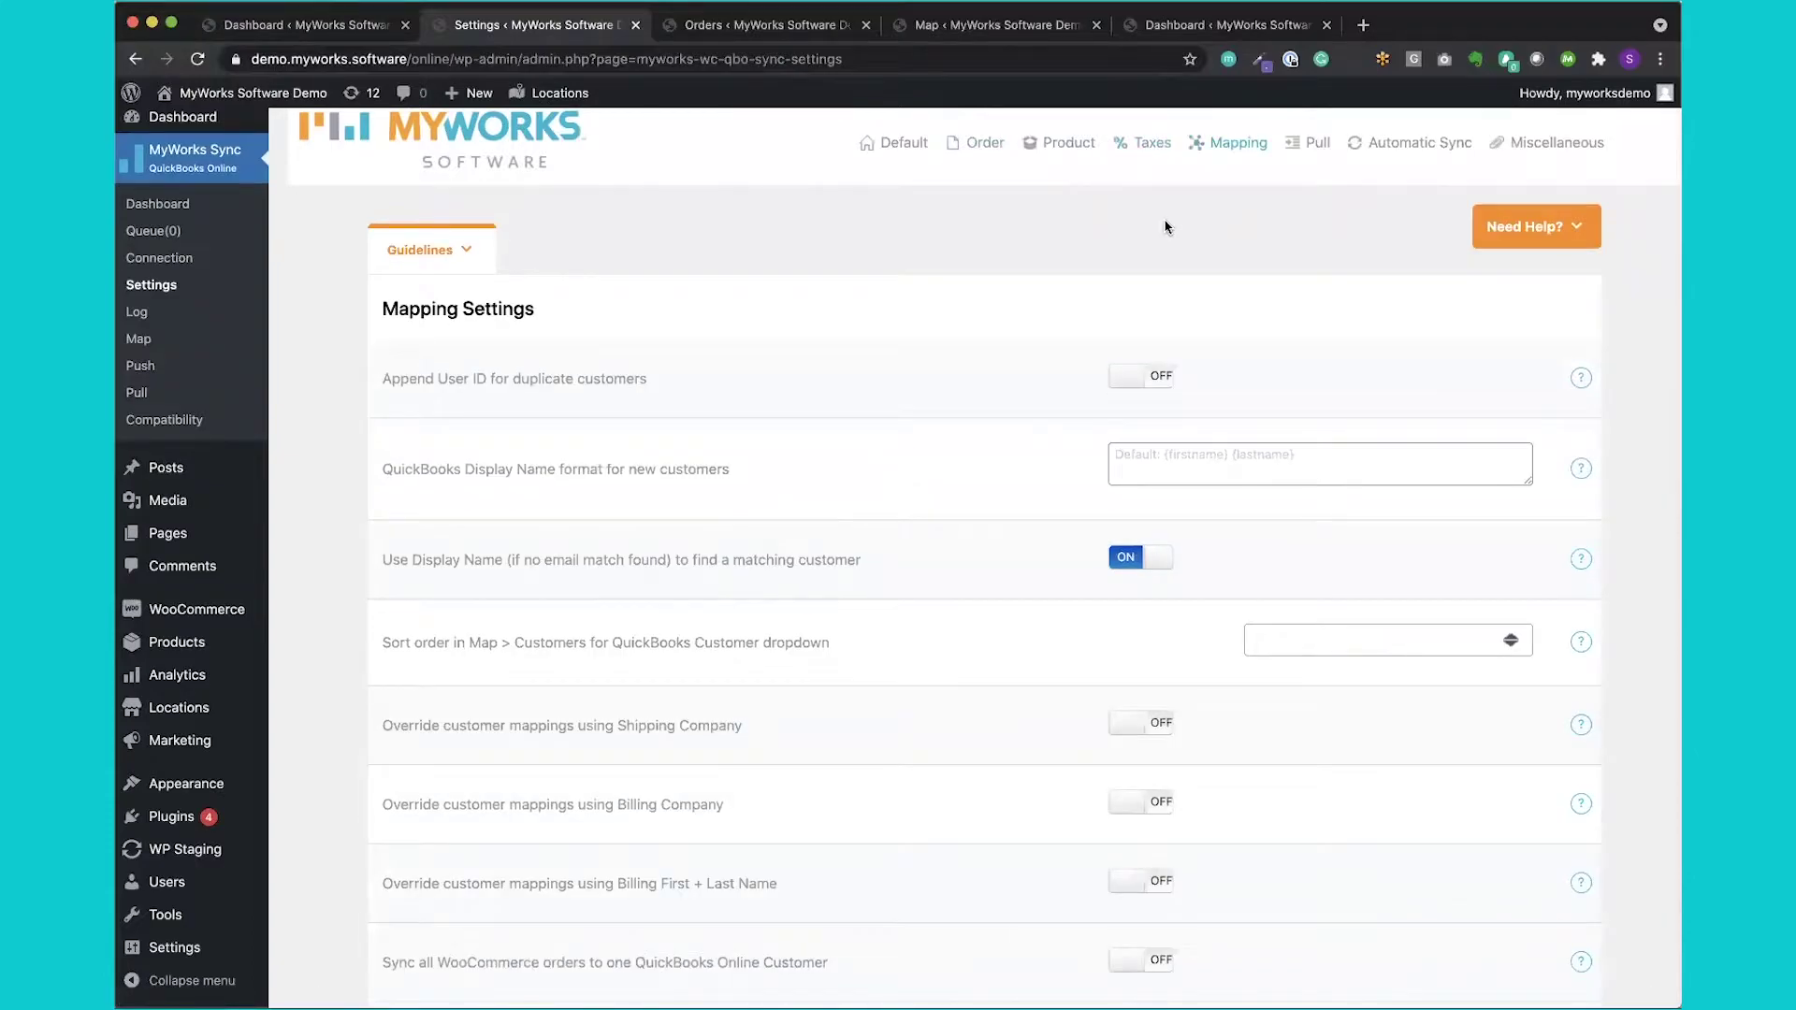
left_click(1310, 143)
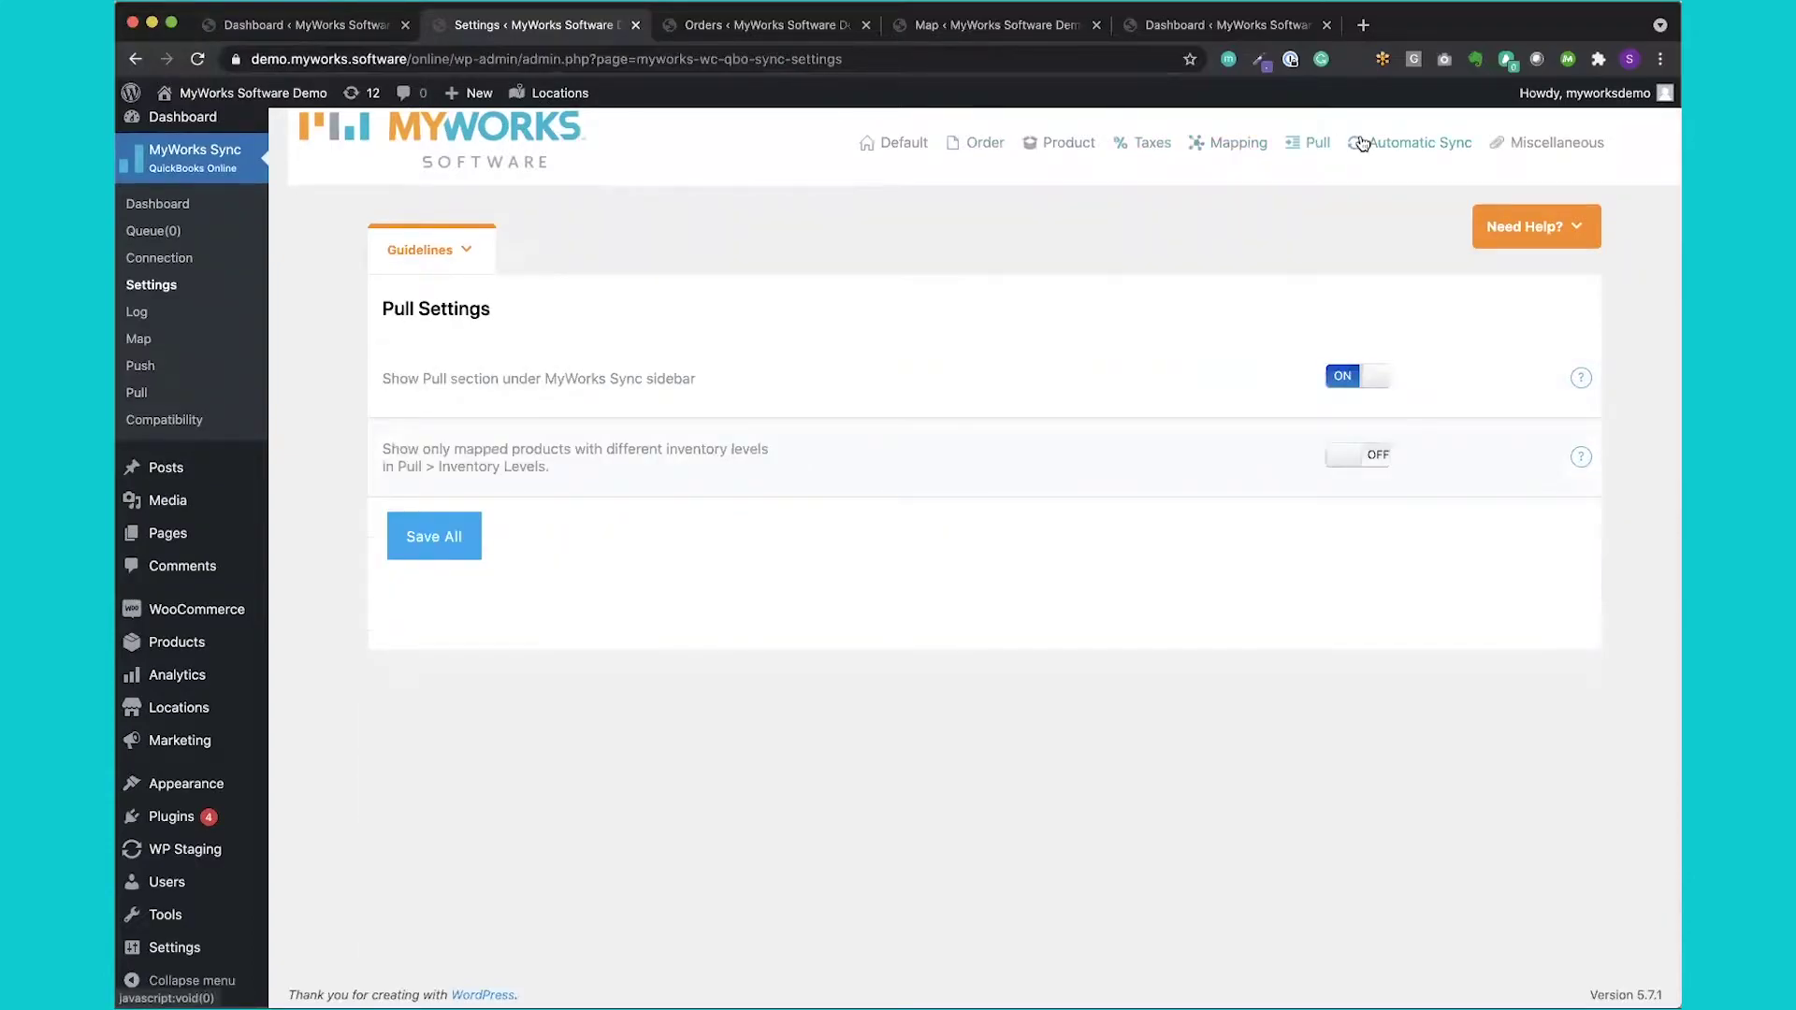
left_click(1364, 143)
left_click(1527, 145)
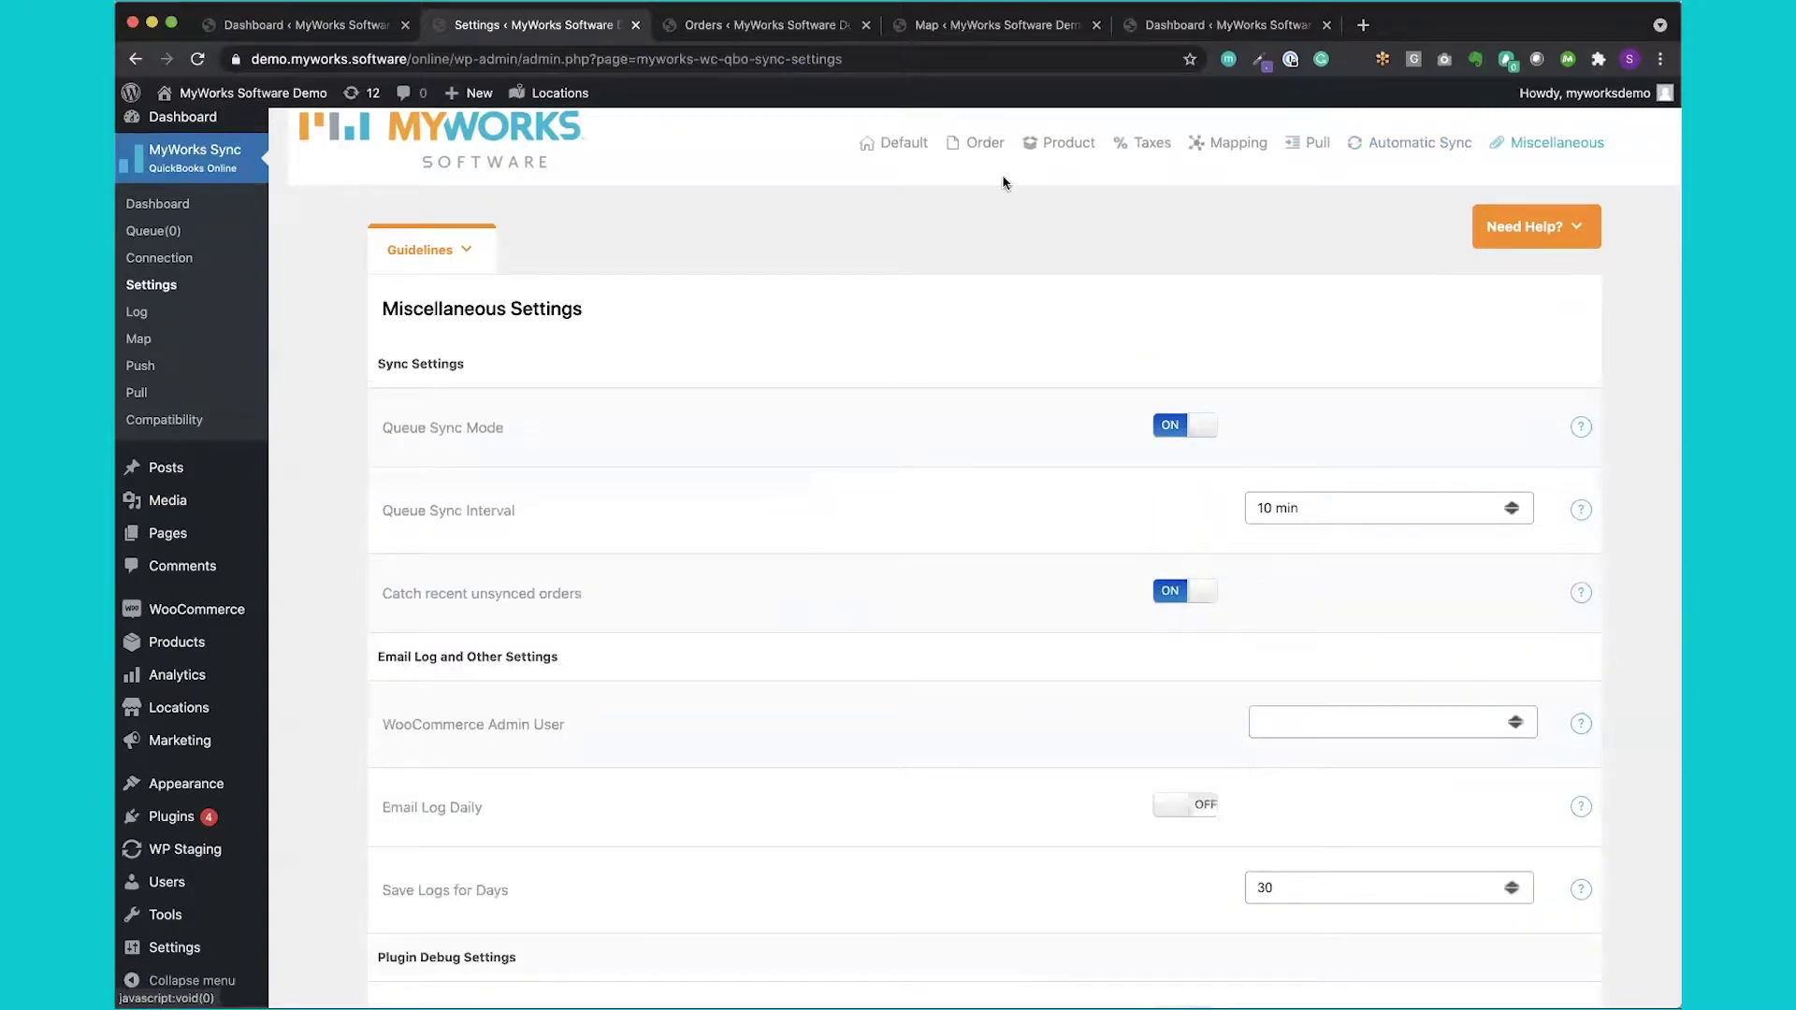
left_click(867, 150)
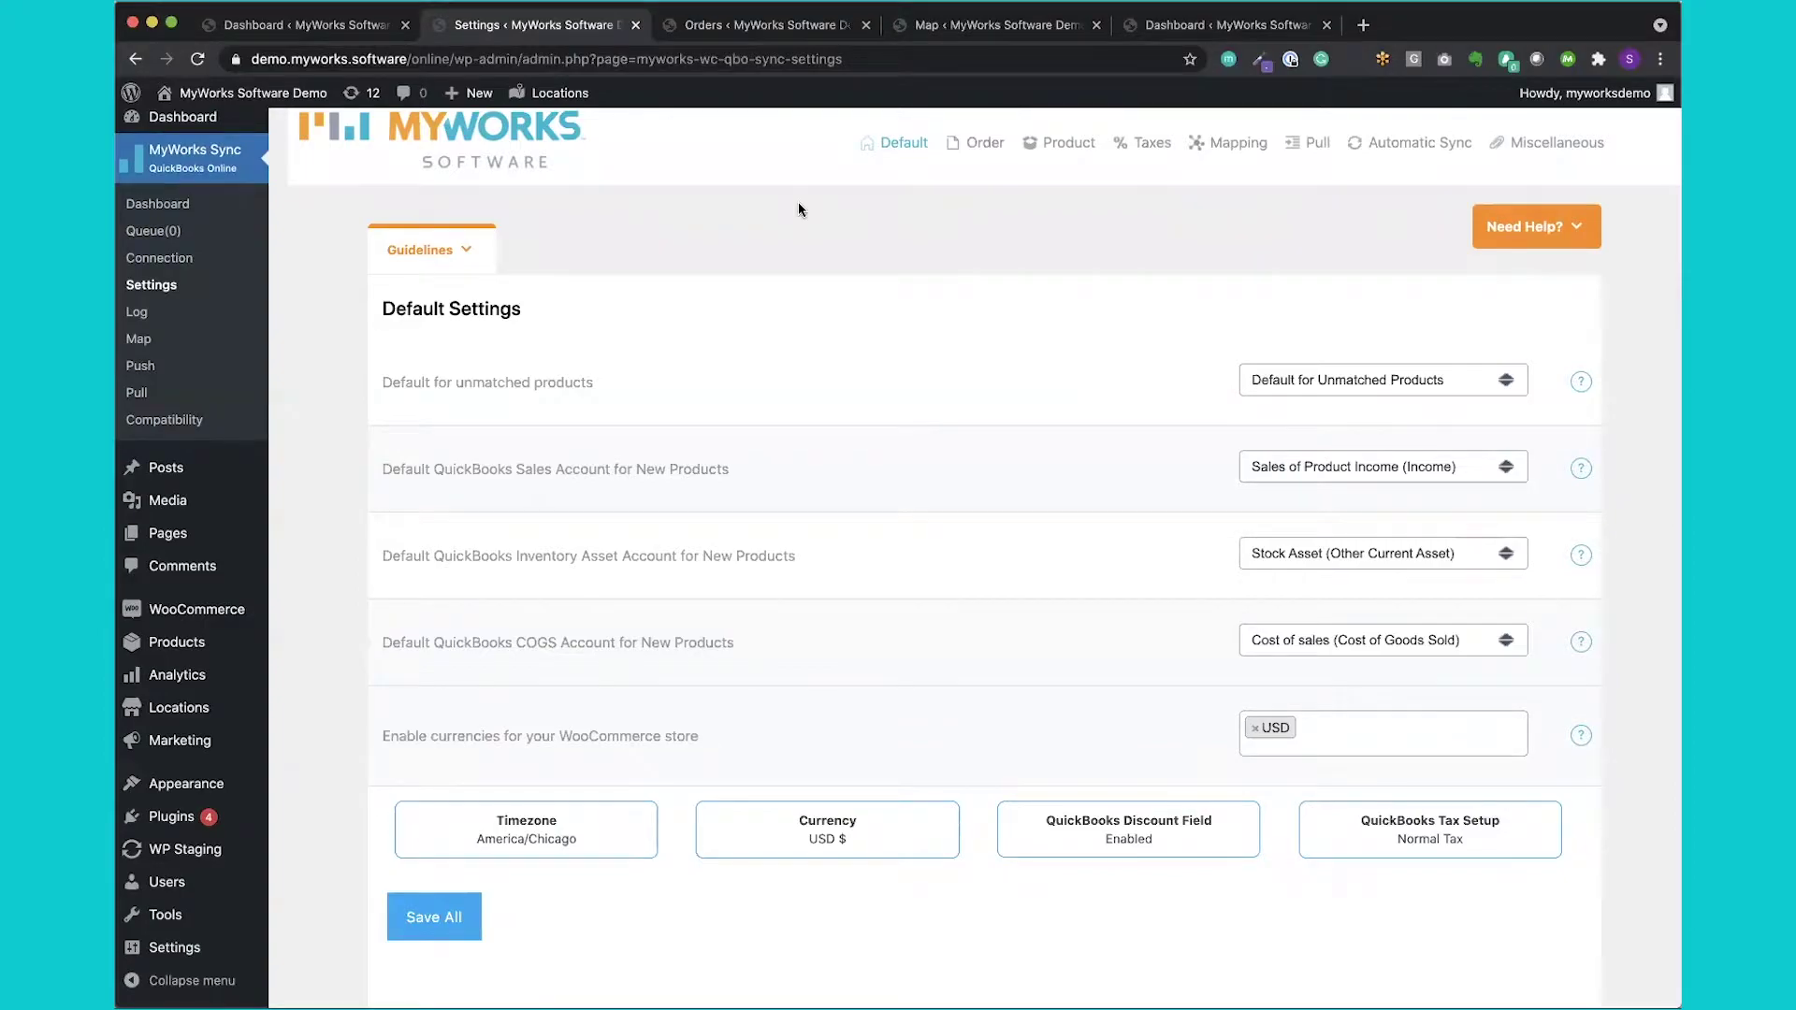
Open the synced WooCommerce order dated Nov 30, 2020 from the orders list.
left_click(770, 34)
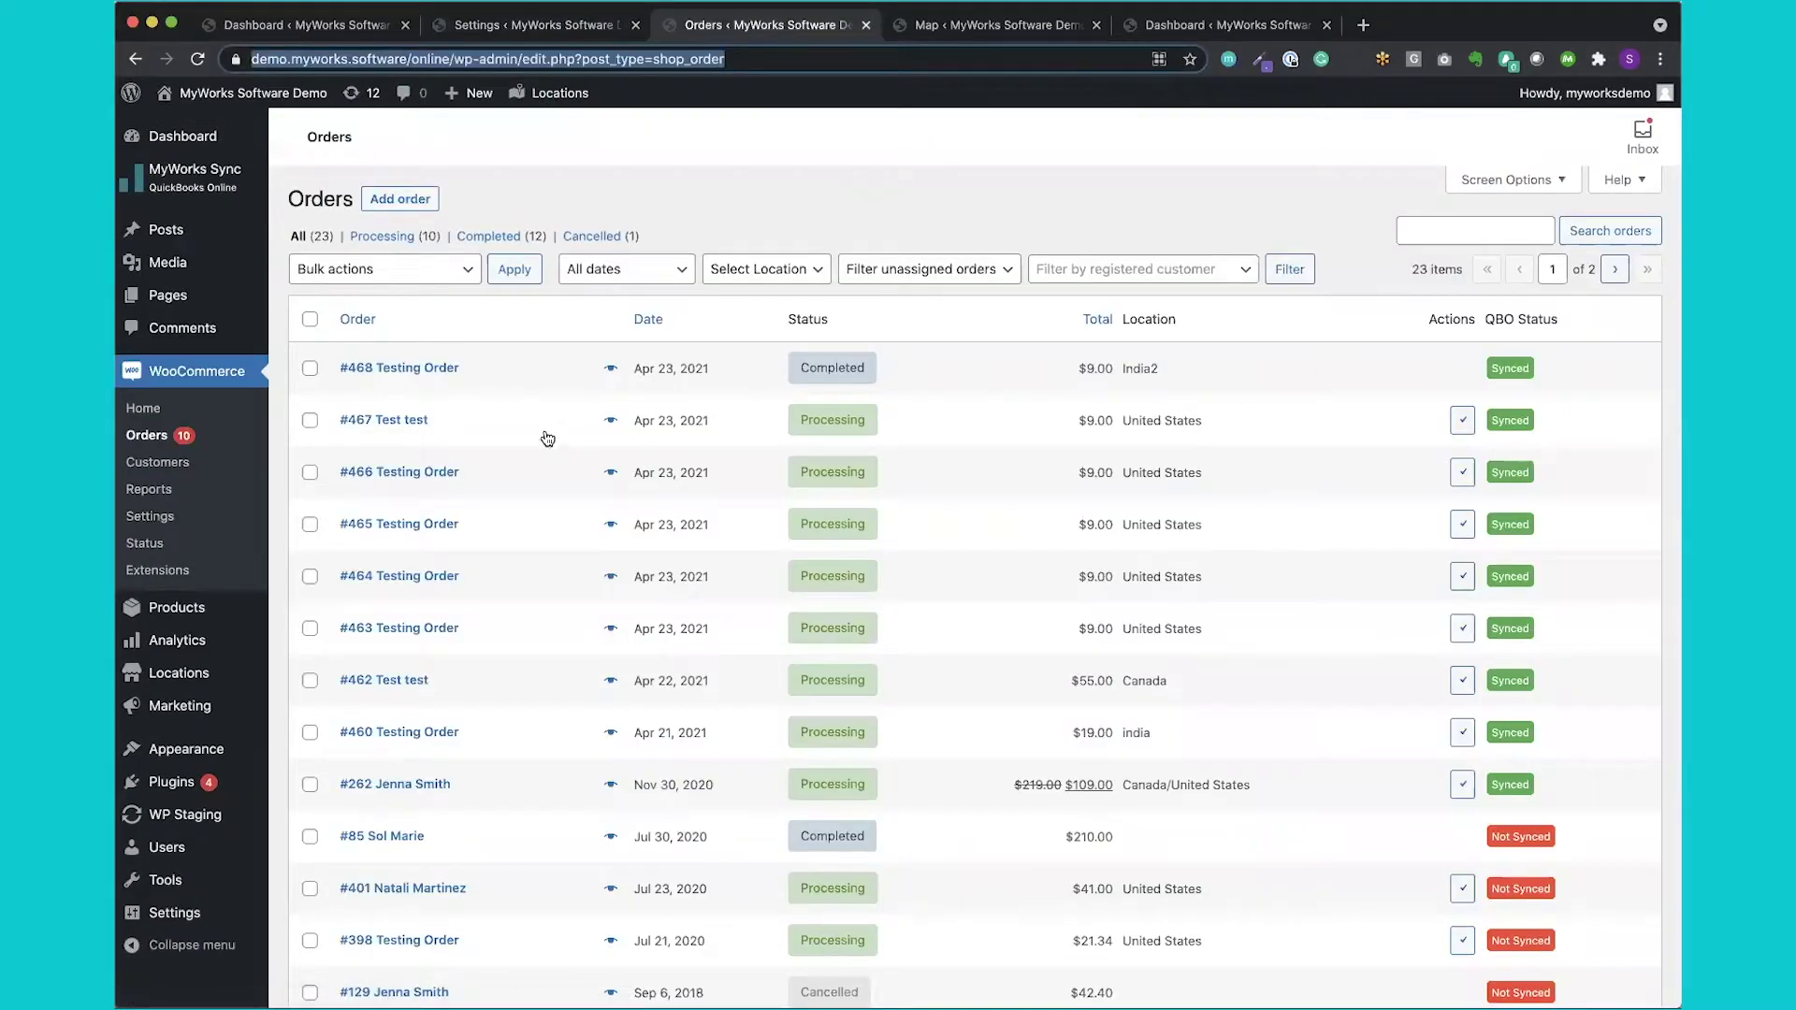
scroll(528, 561, "down", 3)
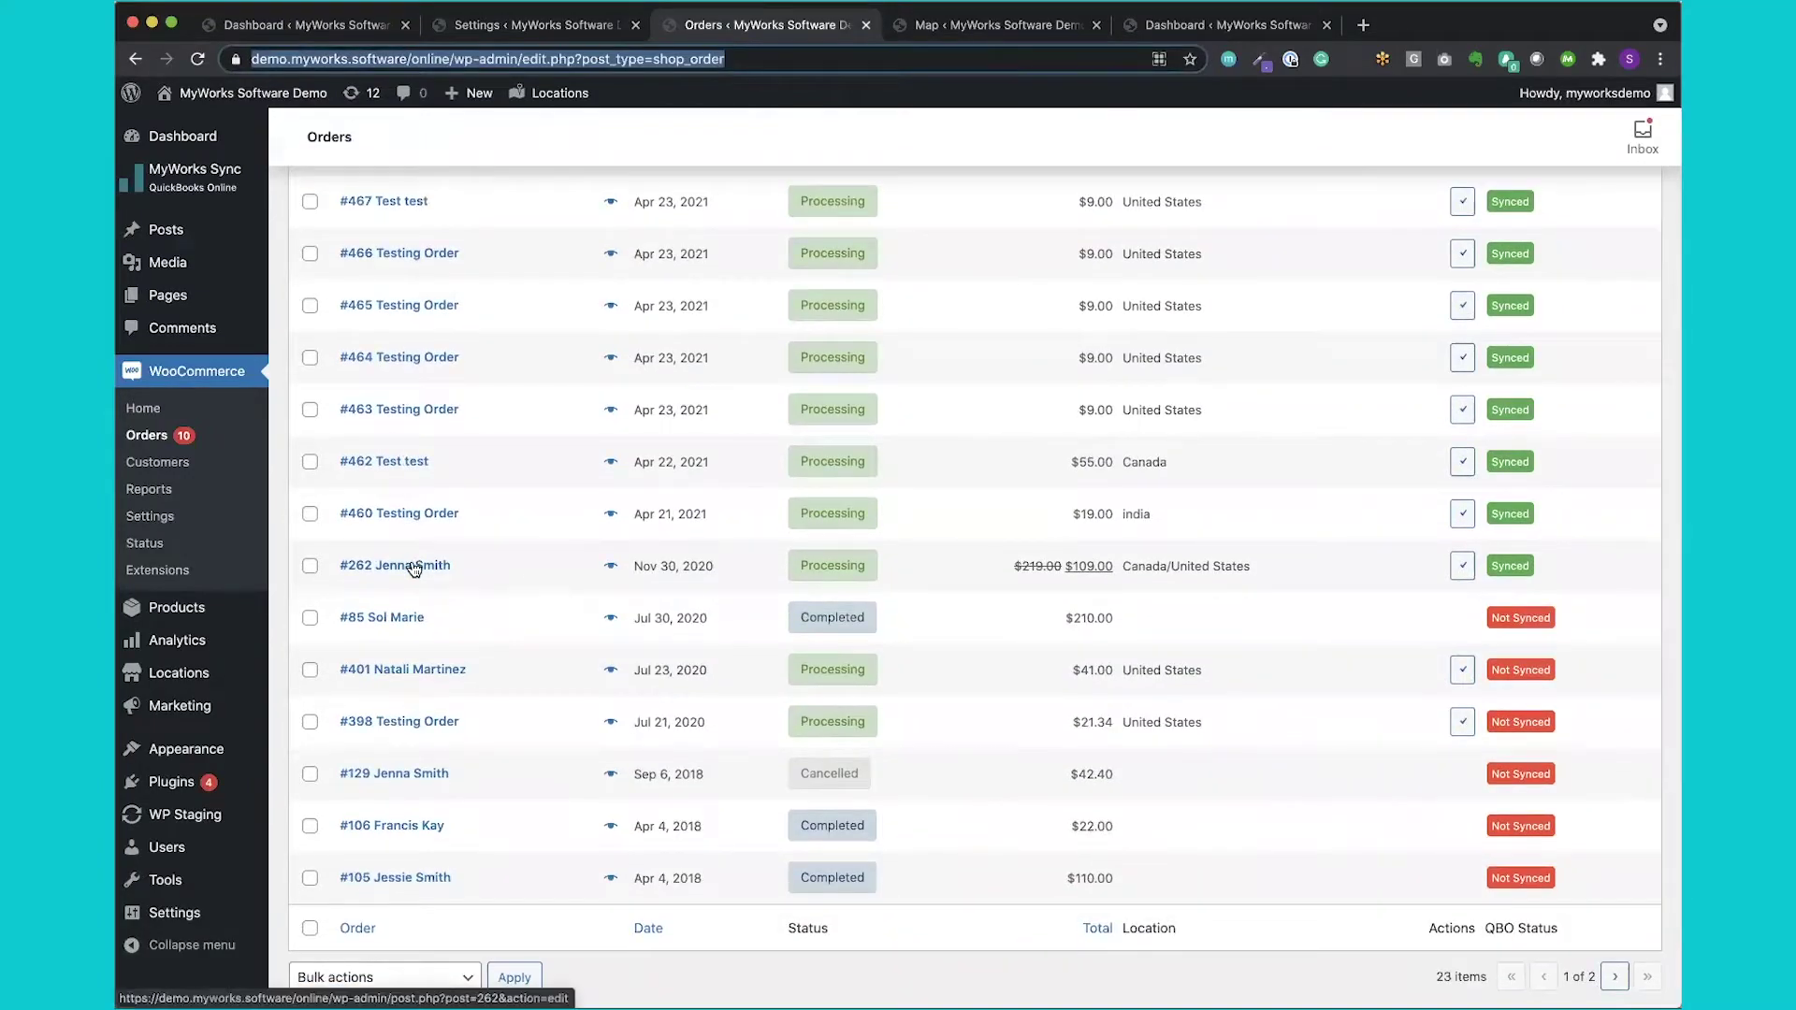
left_click(415, 567)
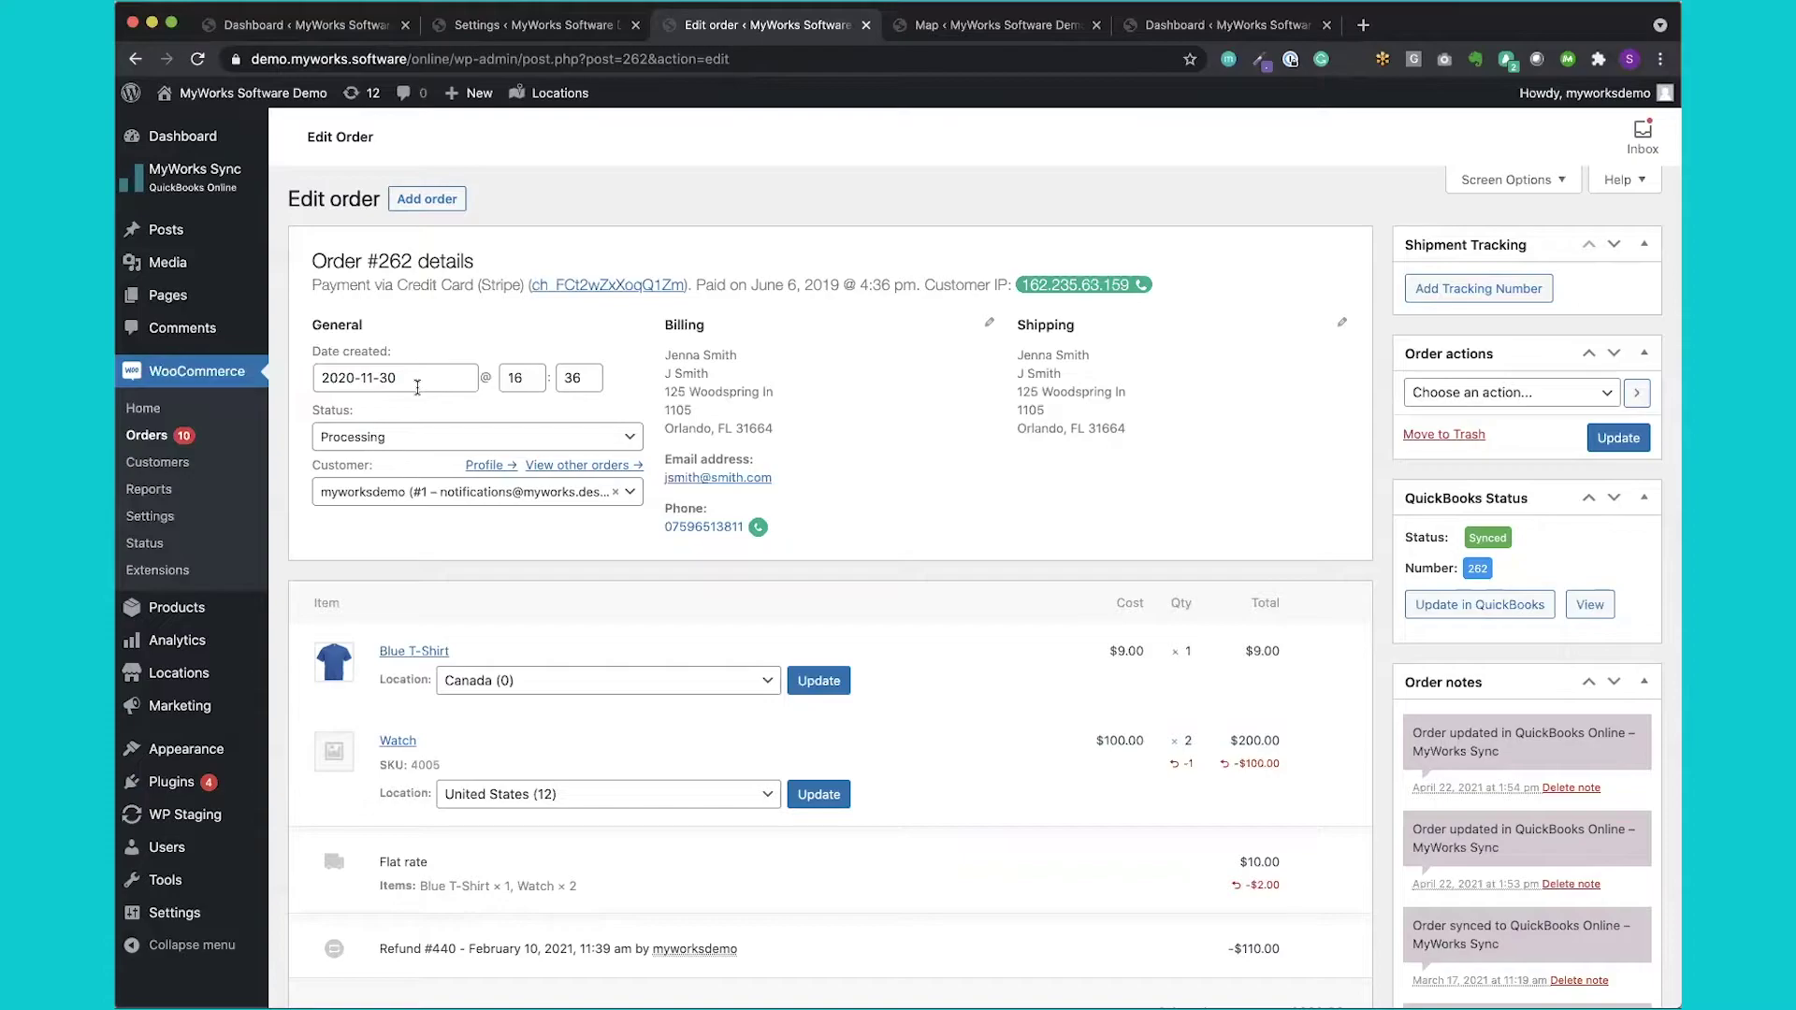
Examine the order's customer details, line items, shipping, refund, and payment and Stripe fee totals.
scroll(429, 432, "down", 1)
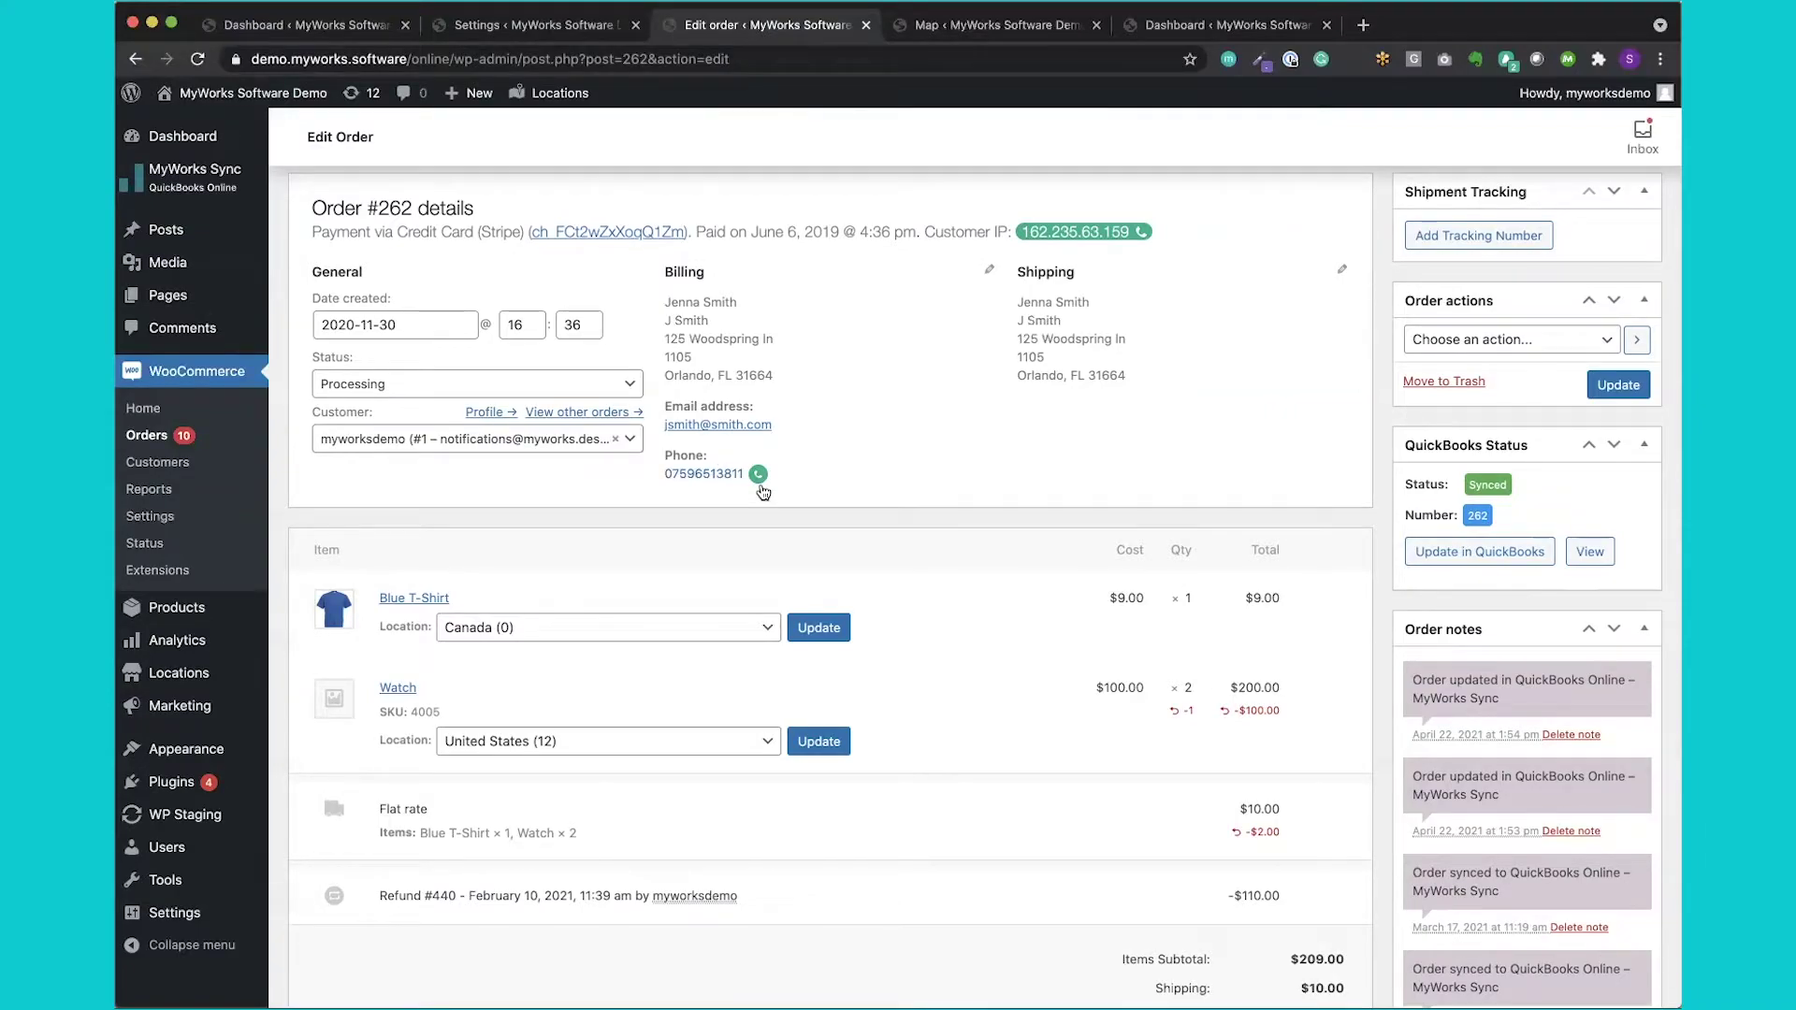
scroll(763, 490, "down", 2)
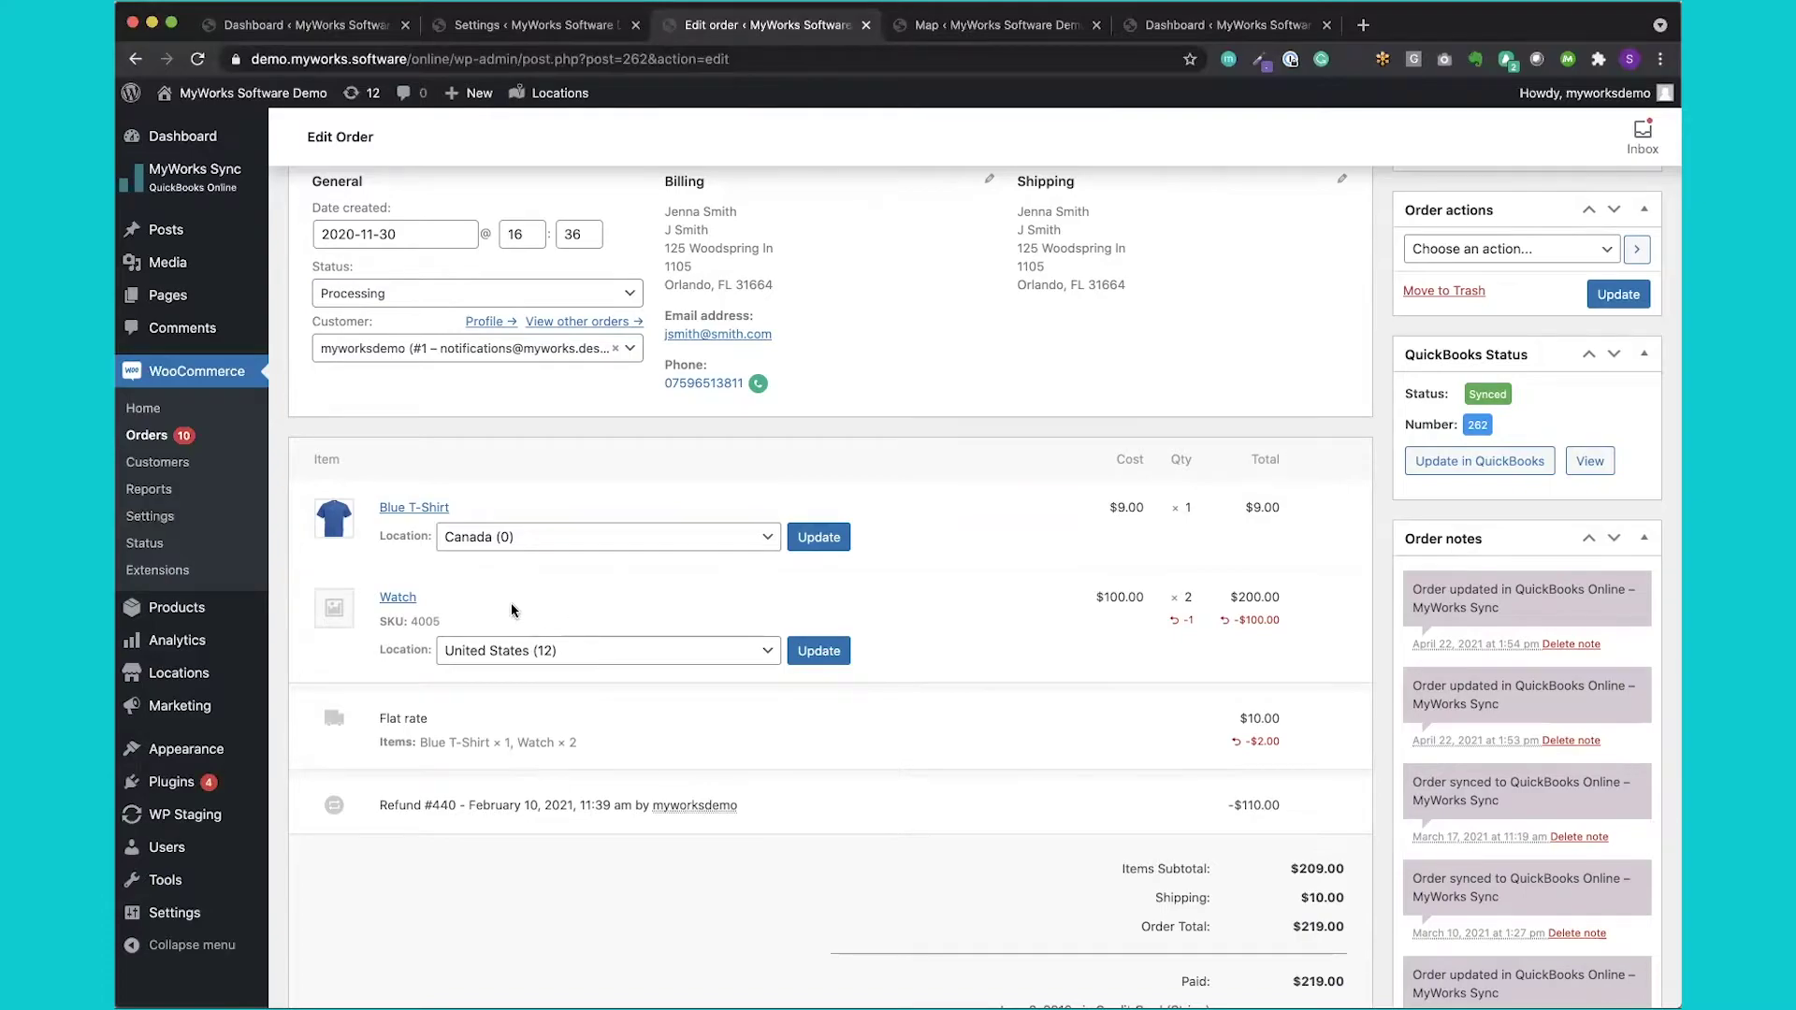
scroll(511, 609, "down", 1)
scroll(510, 609, "down", 1)
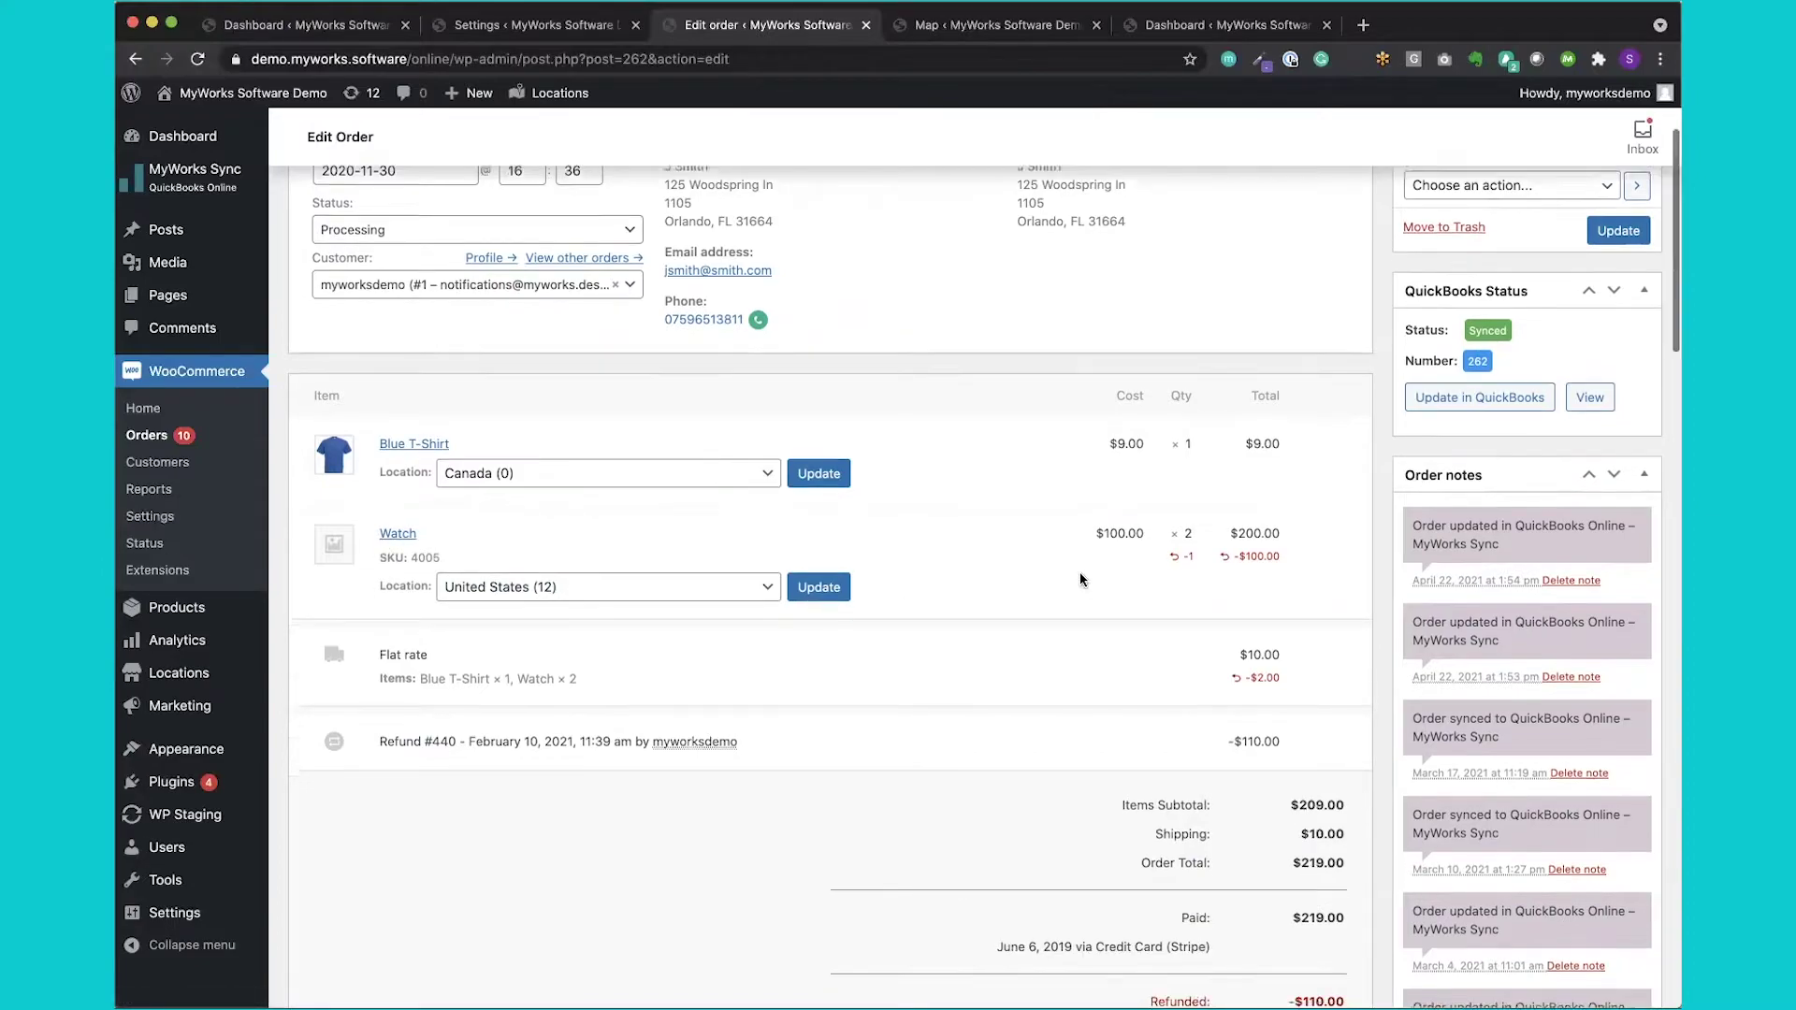
scroll(1081, 579, "down", 1)
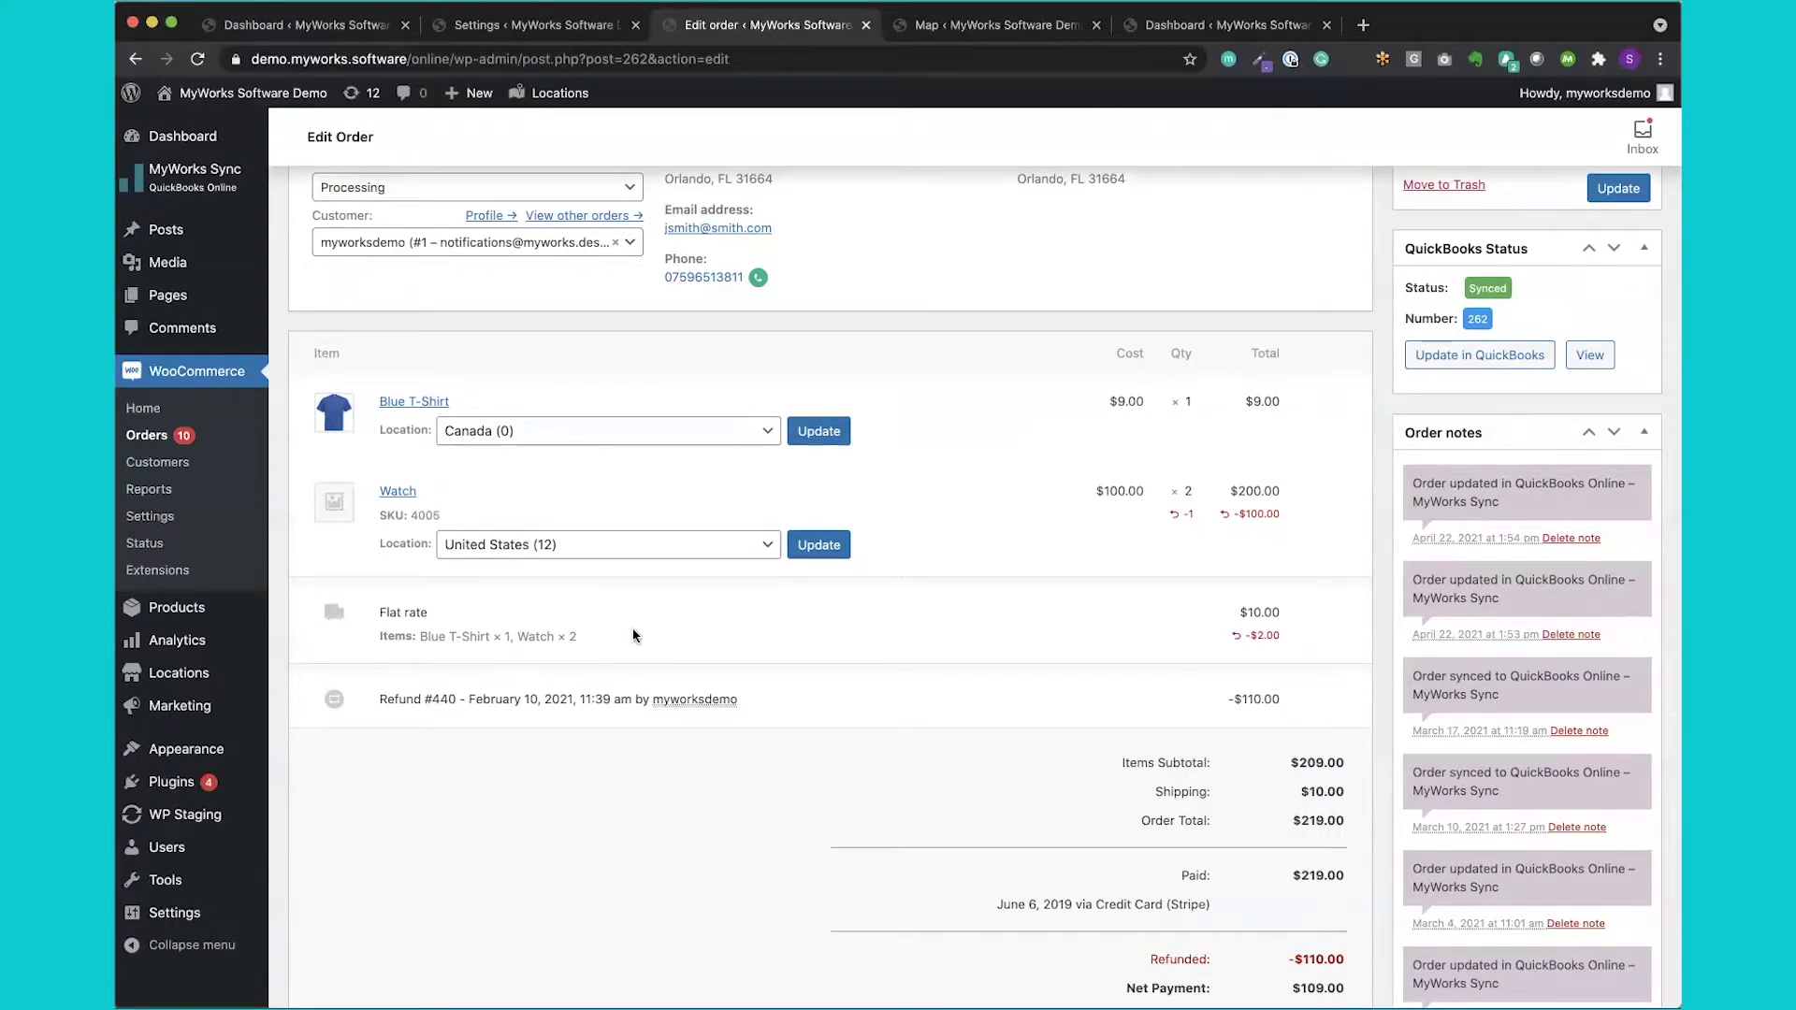
scroll(632, 627, "down", 2)
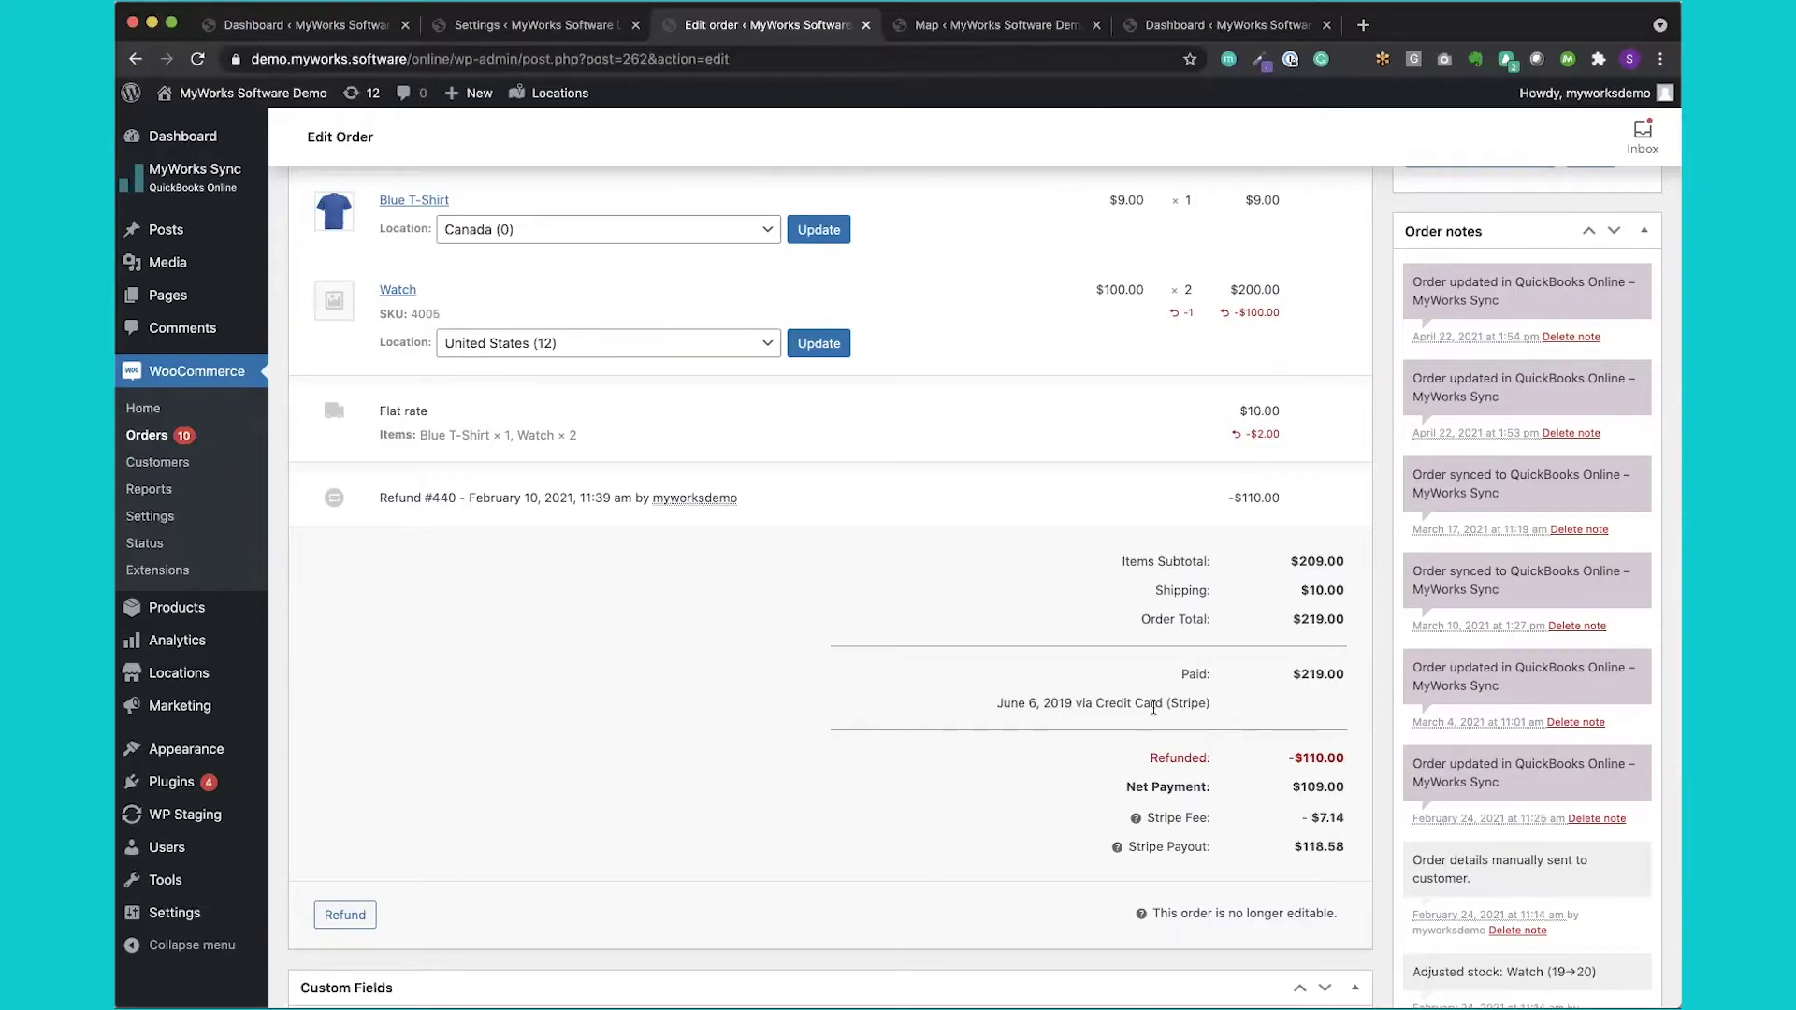
Review the payment method mappings for cash on delivery, PayPal and Stripe.
left_click(1007, 28)
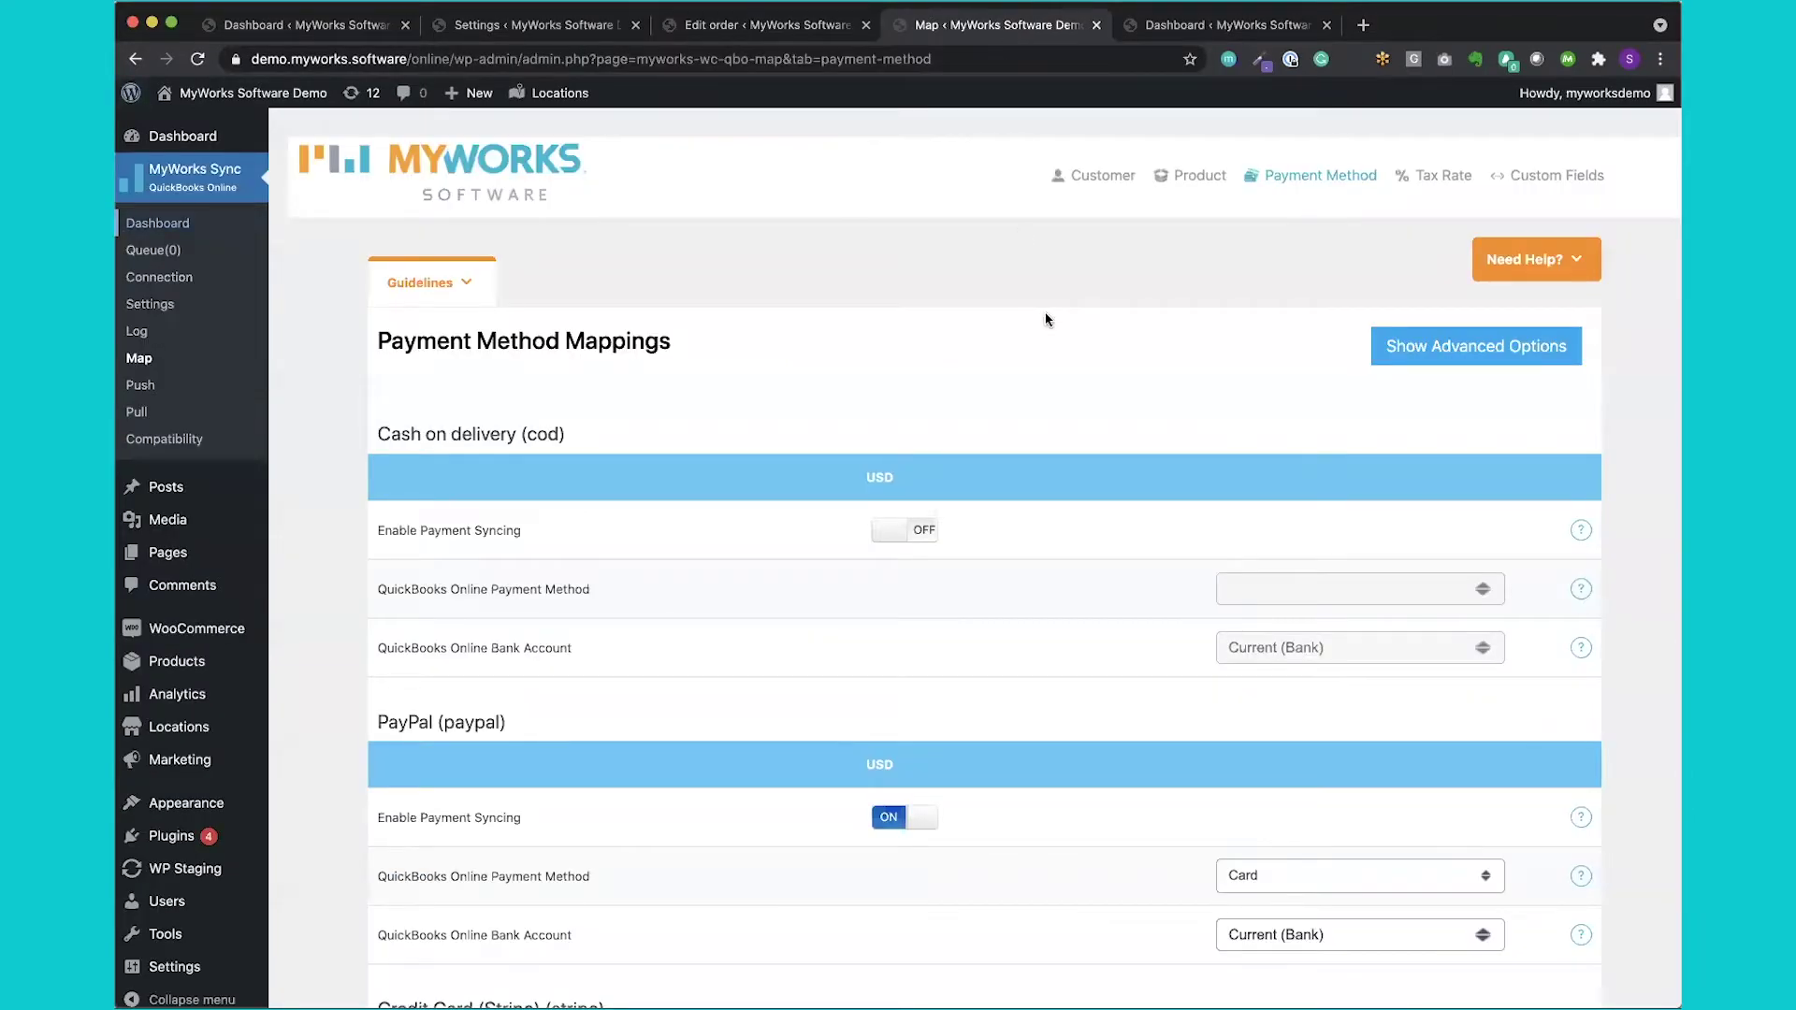
scroll(1046, 318, "down", 3)
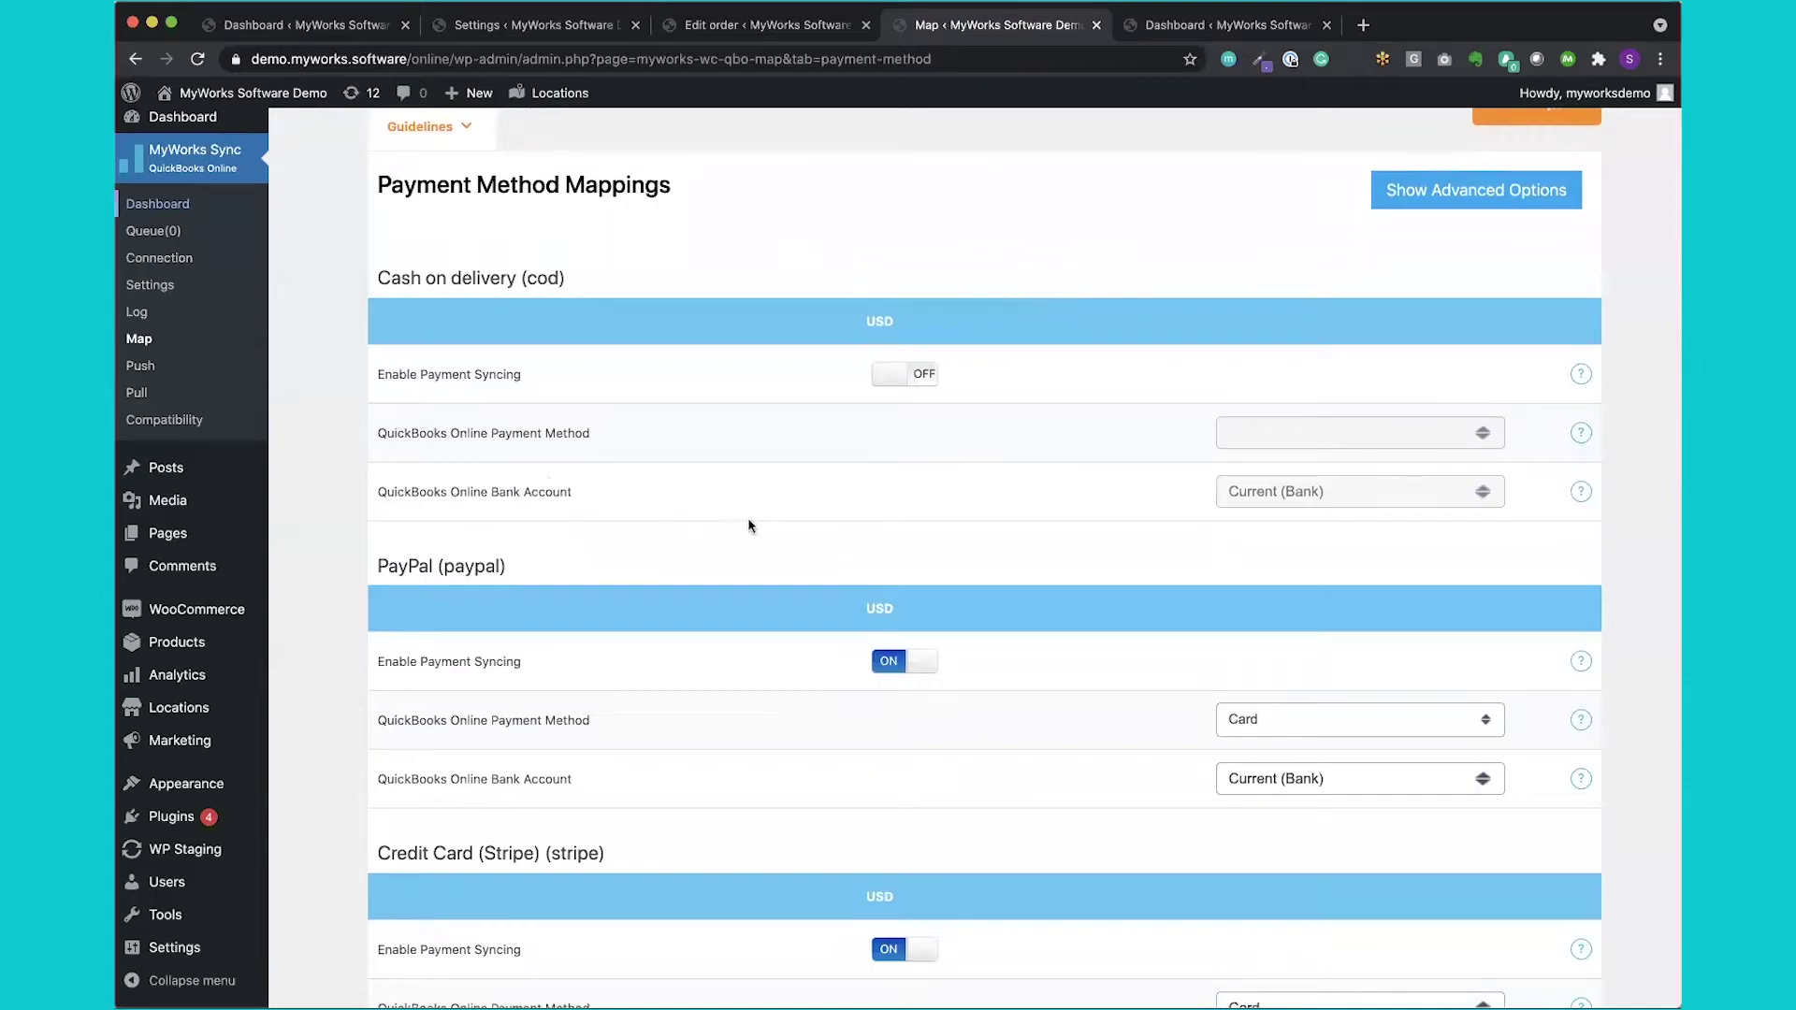
scroll(782, 489, "down", 1)
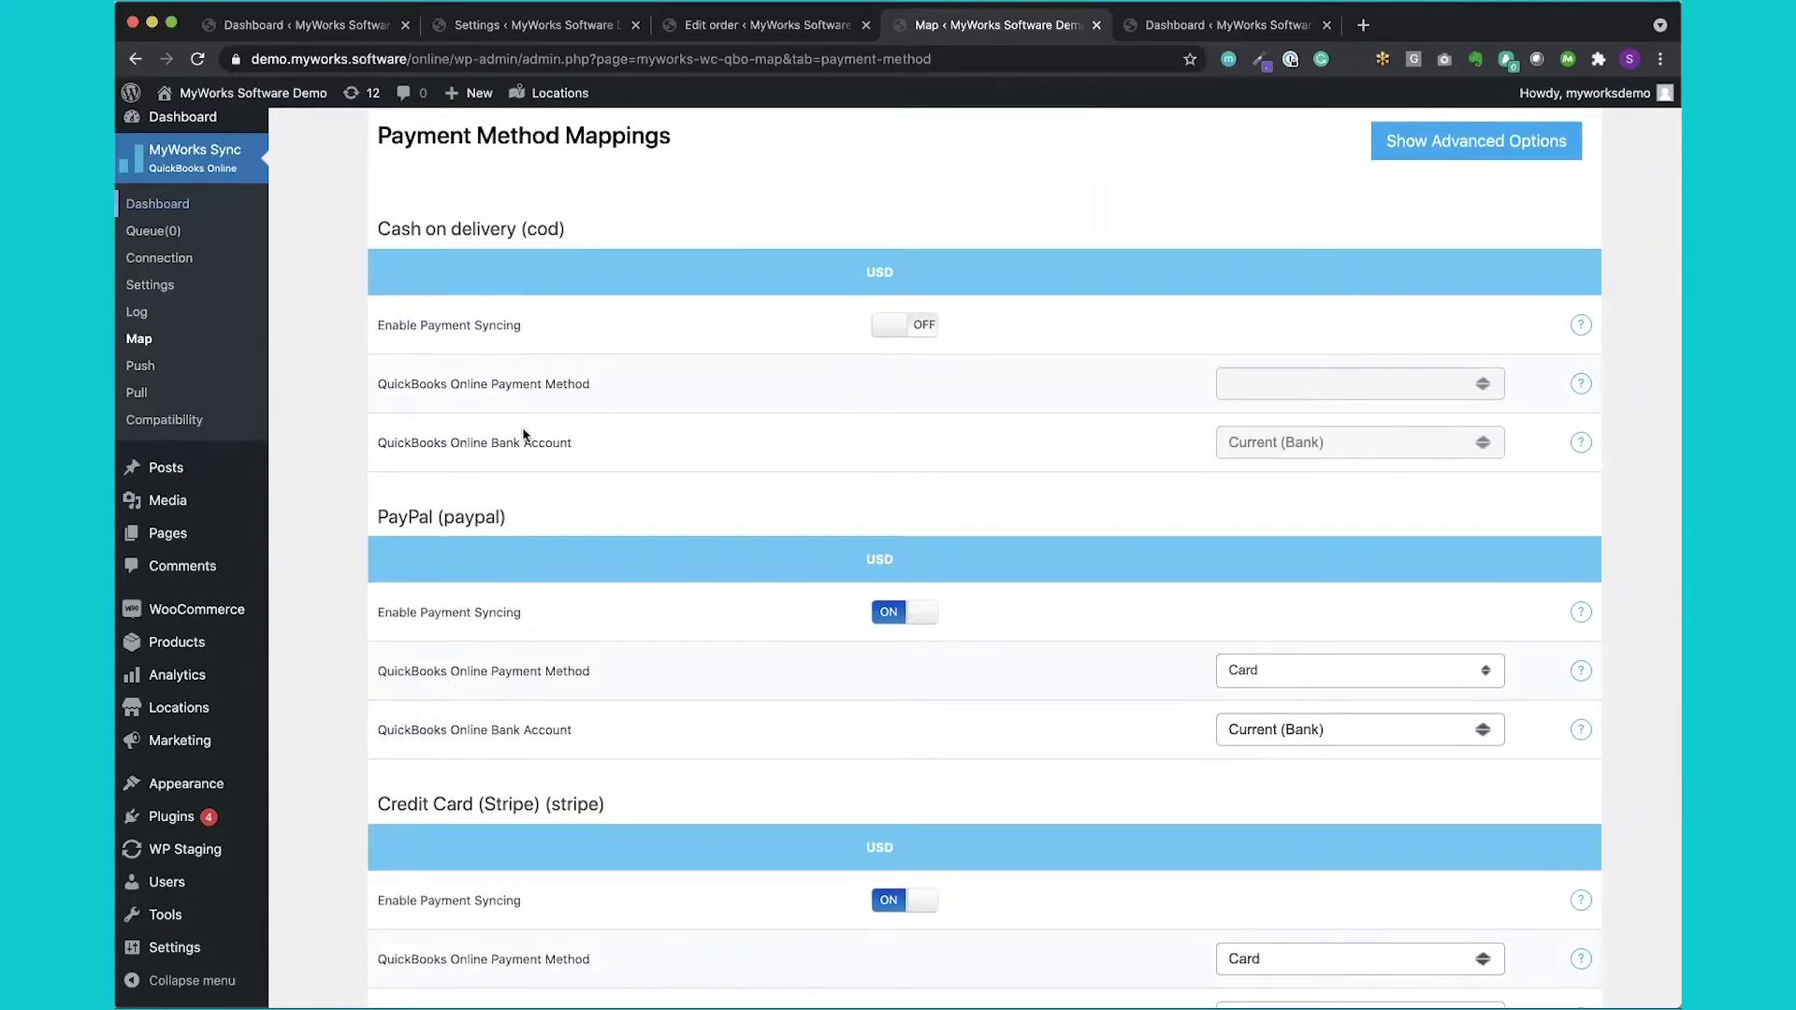
scroll(524, 580, "down", 4)
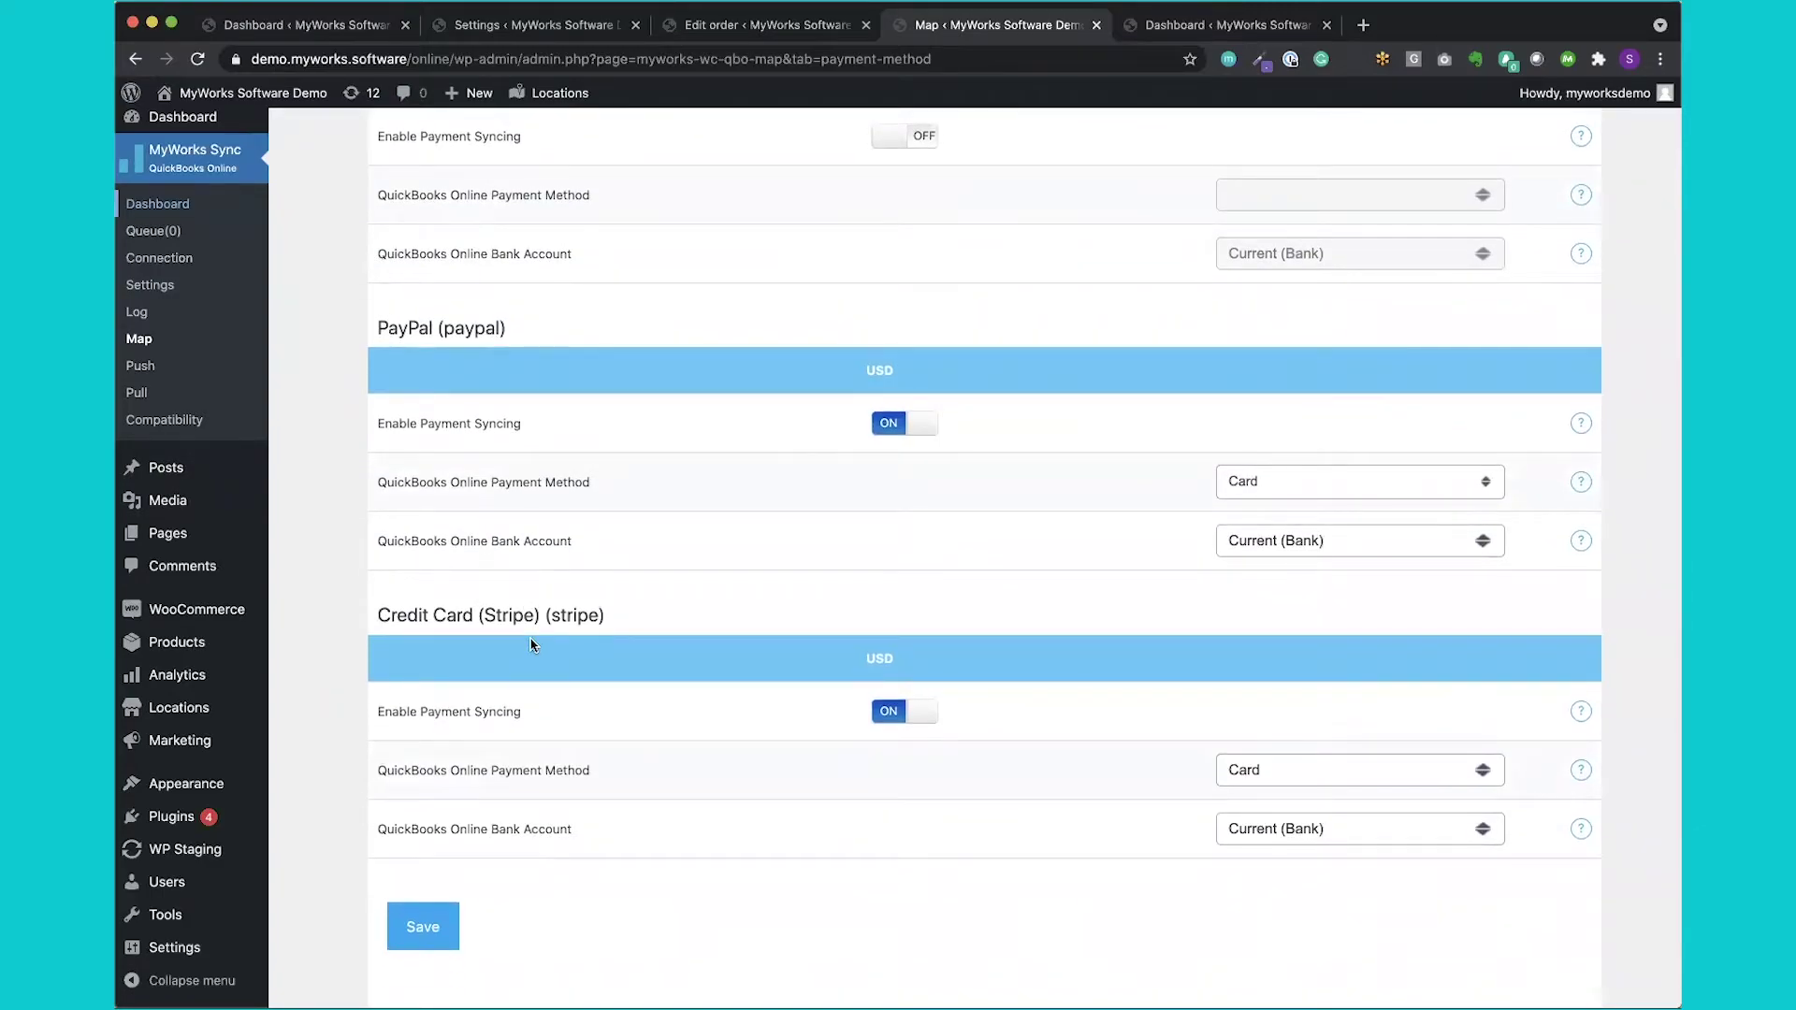
scroll(578, 328, "up", 4)
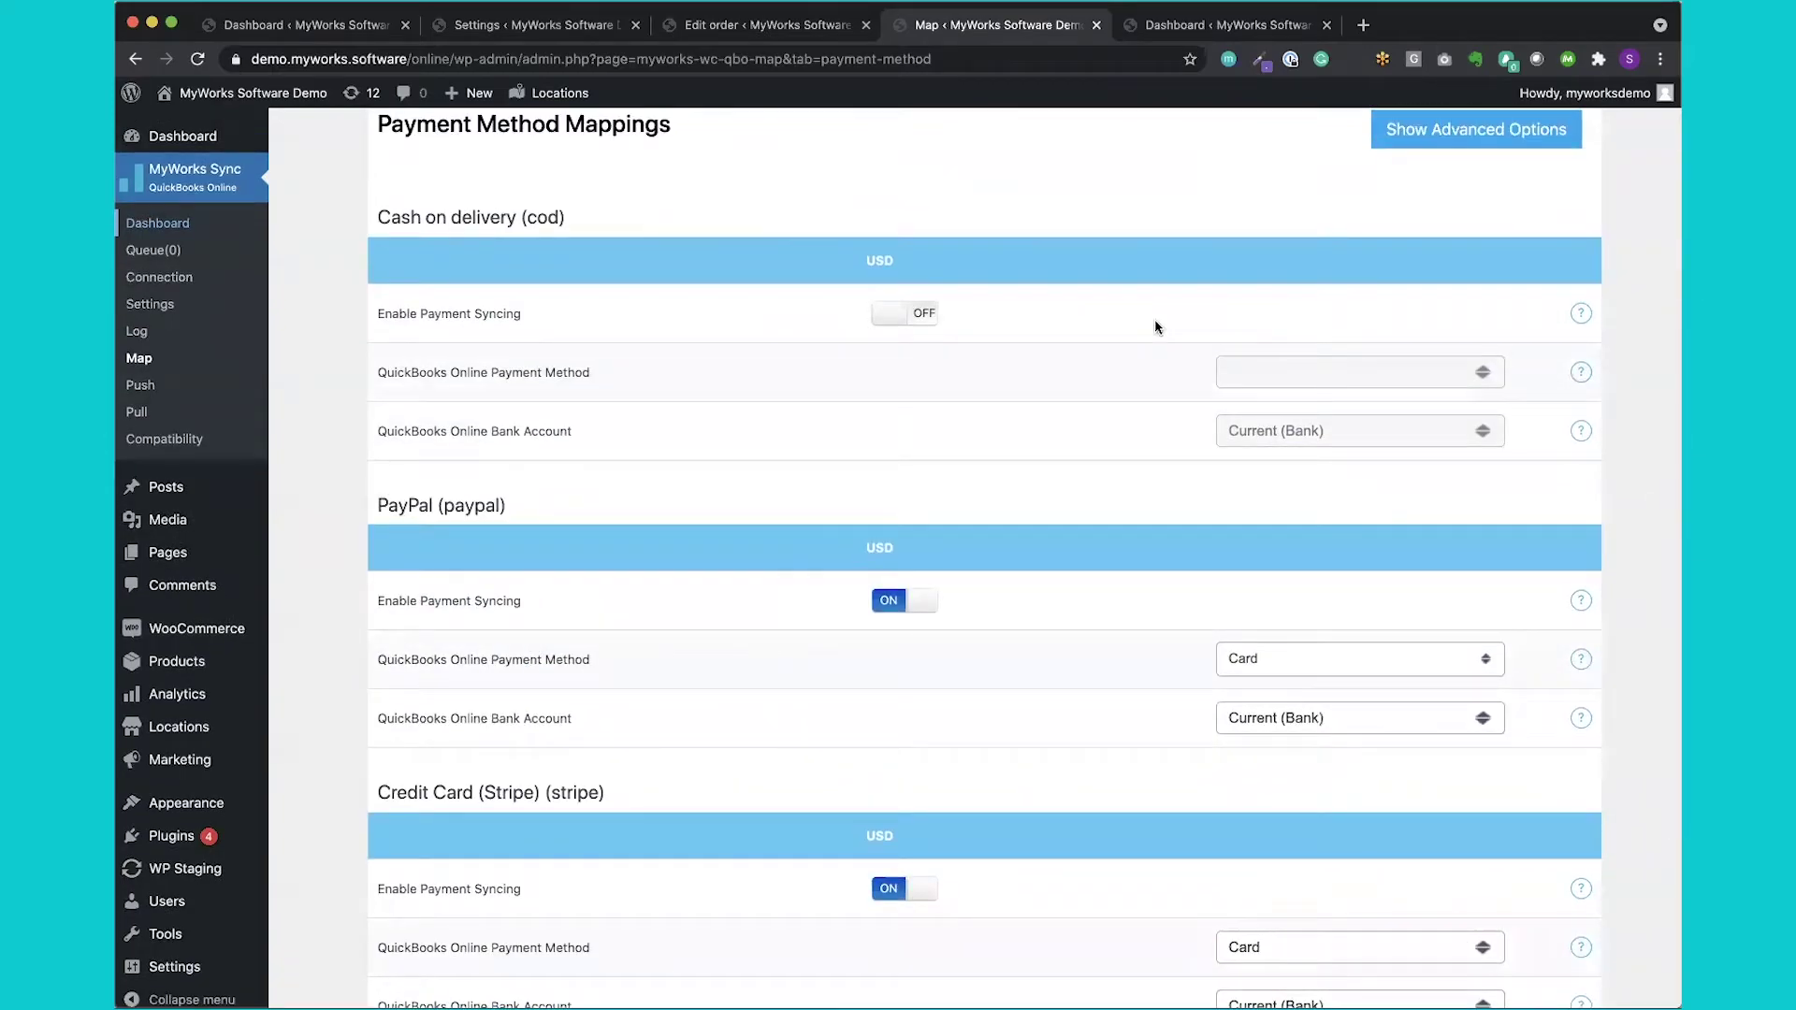
Show the advanced payment method options and examine the refund, transaction fee and batch settings for cash on delivery, PayPal and Stripe.
left_click(1473, 130)
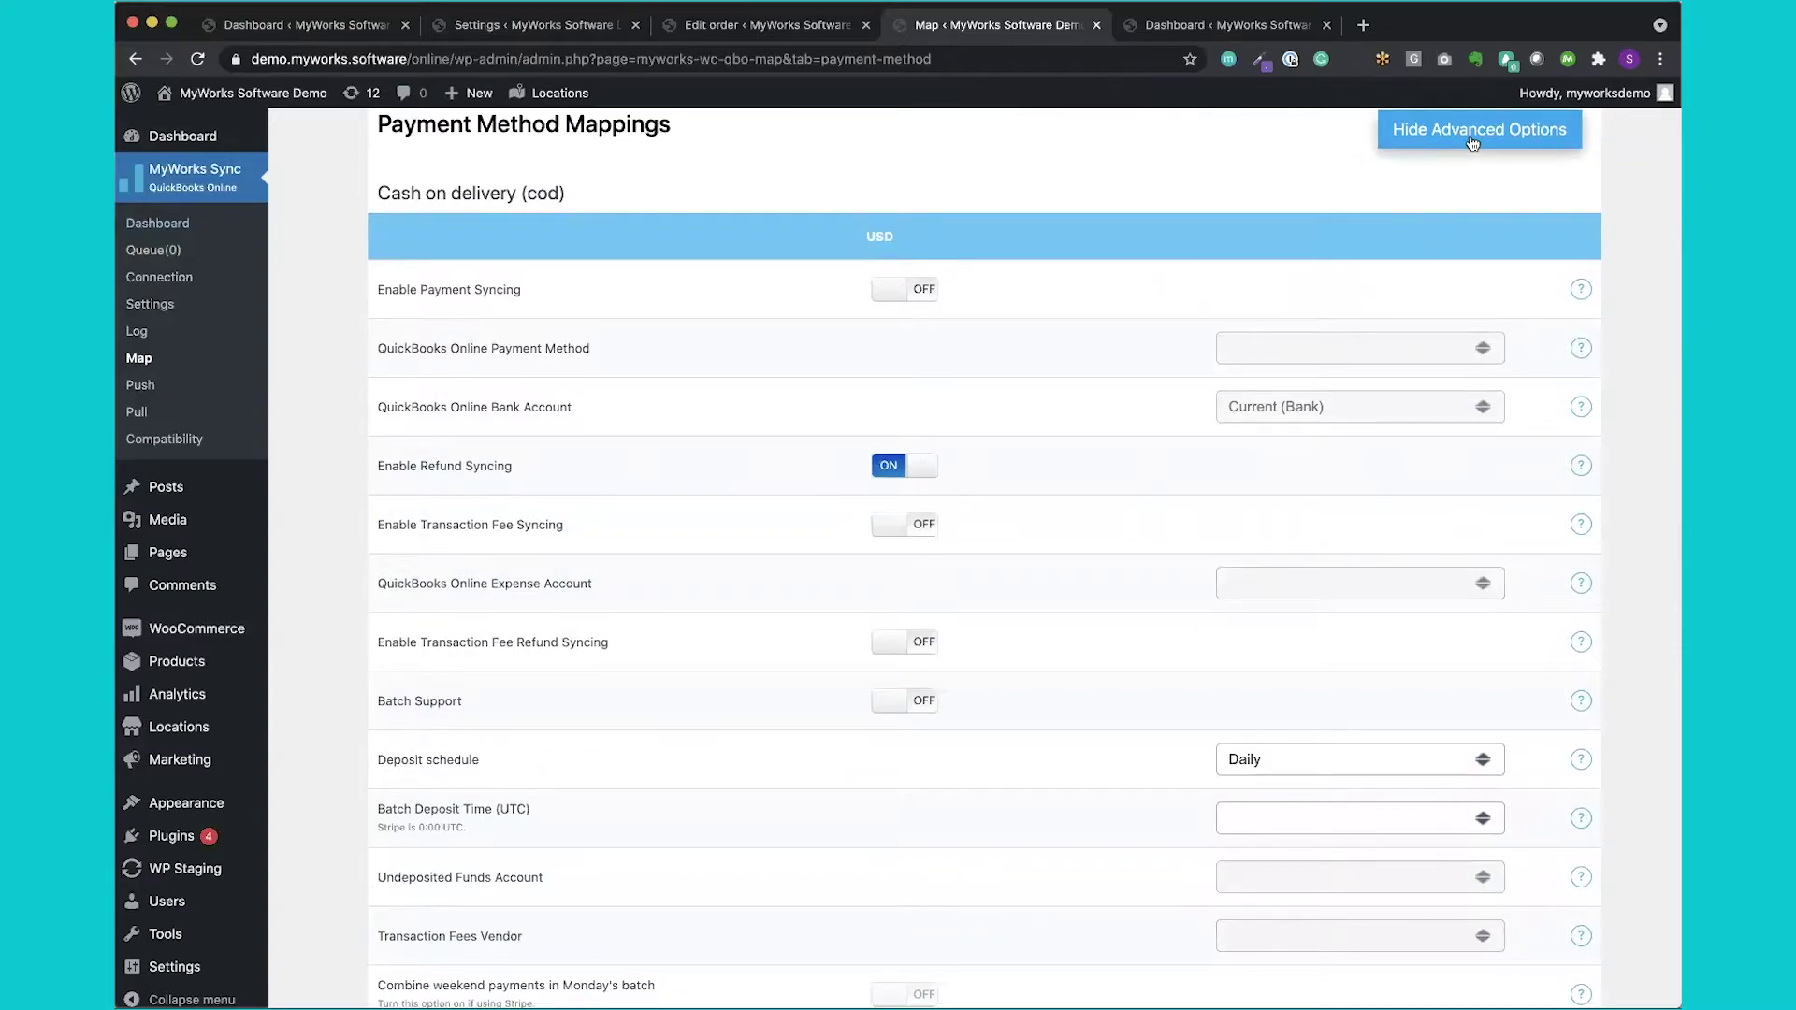
scroll(1473, 142, "down", 12)
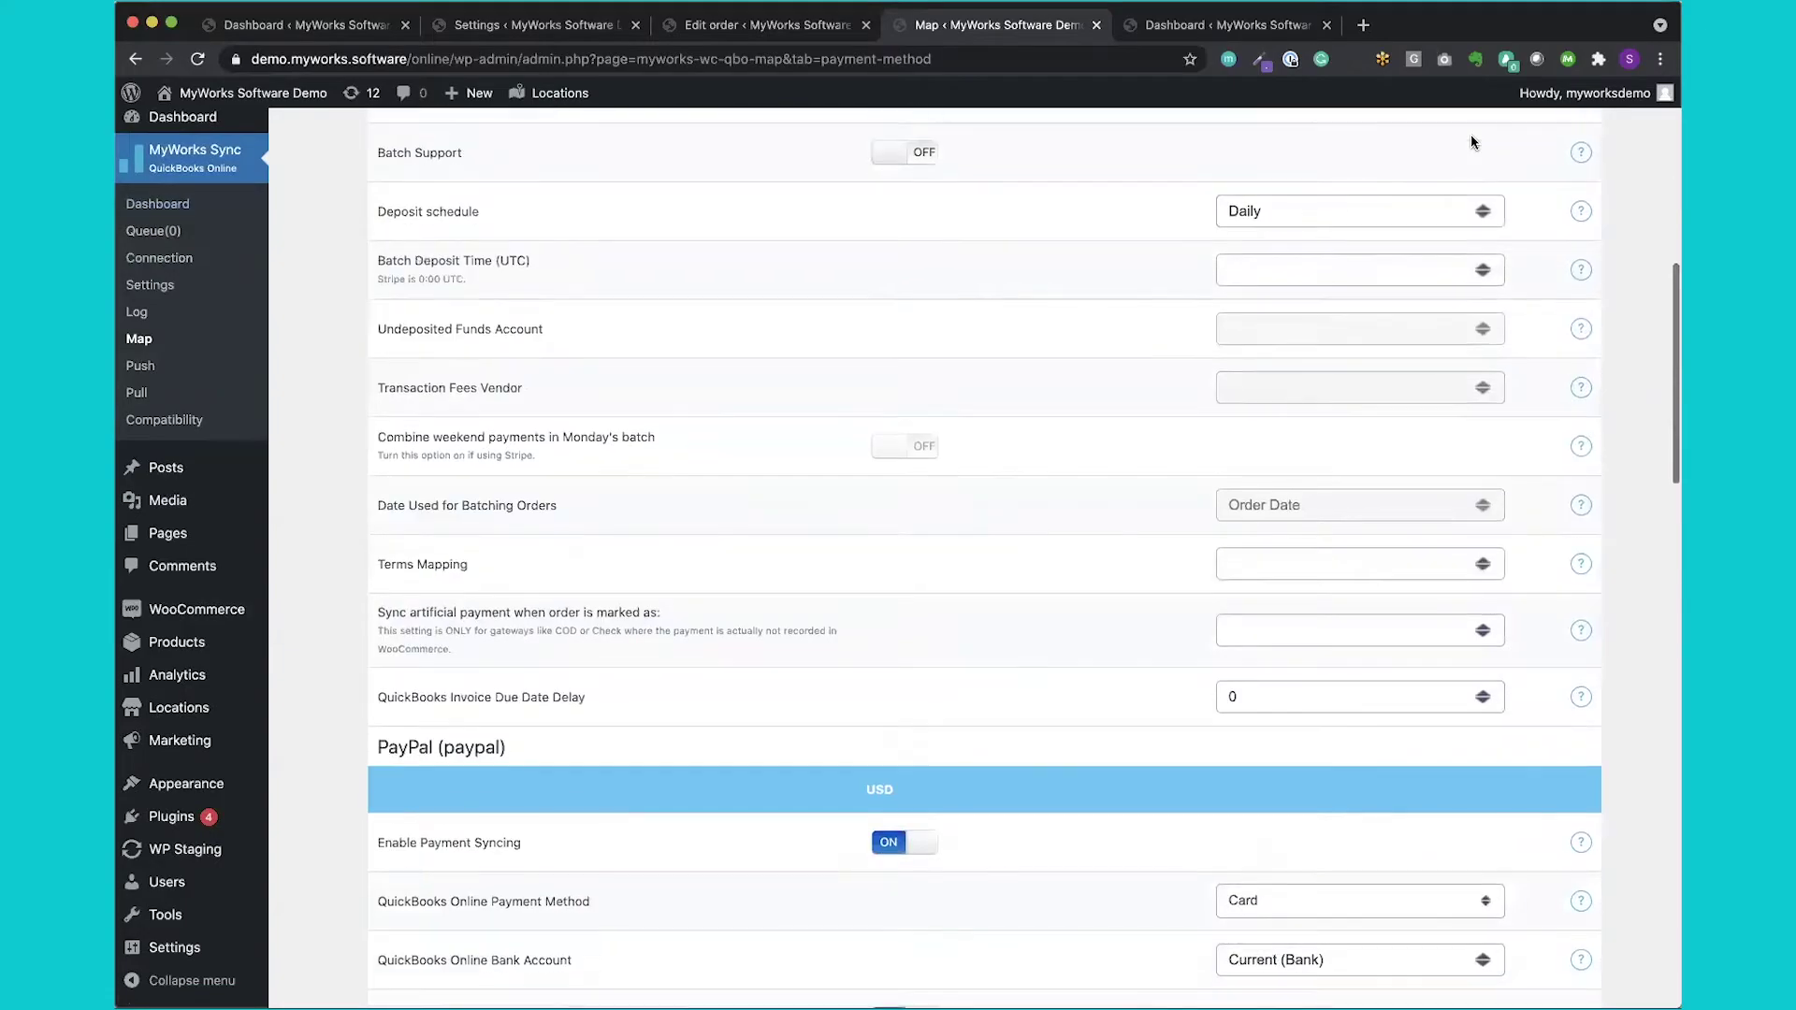
scroll(1472, 142, "down", 10)
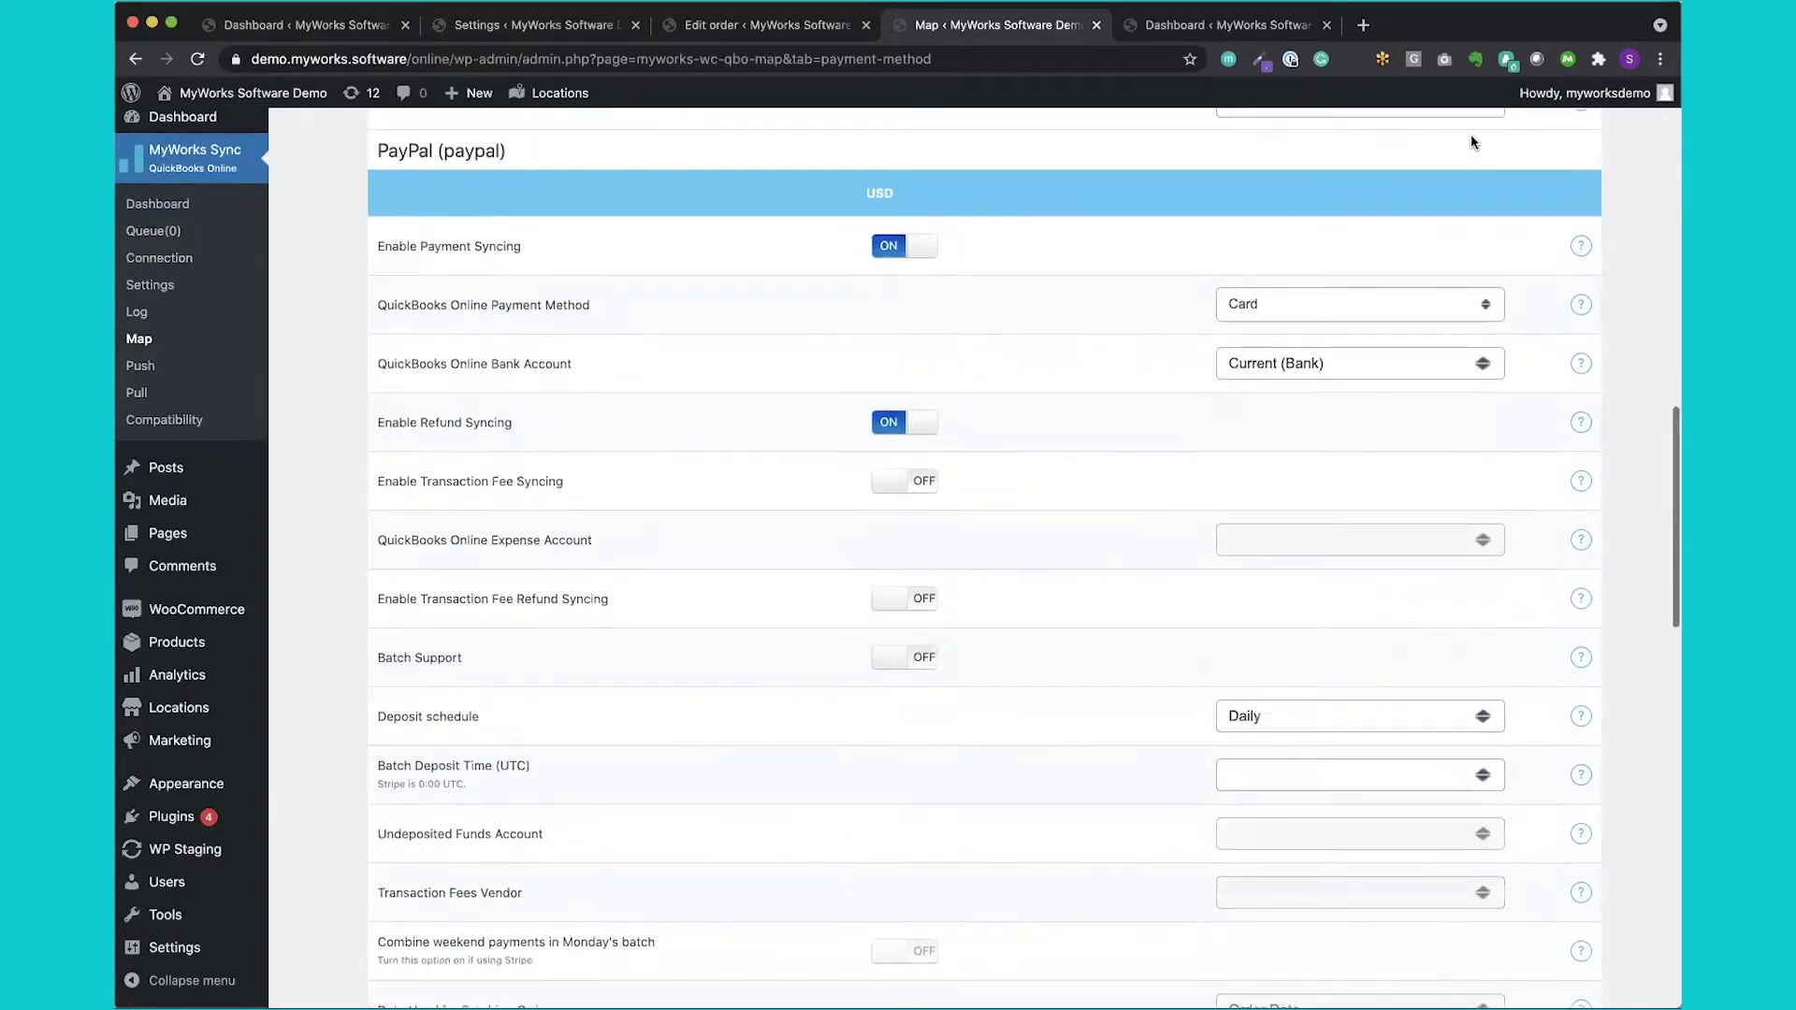
scroll(1472, 142, "down", 3)
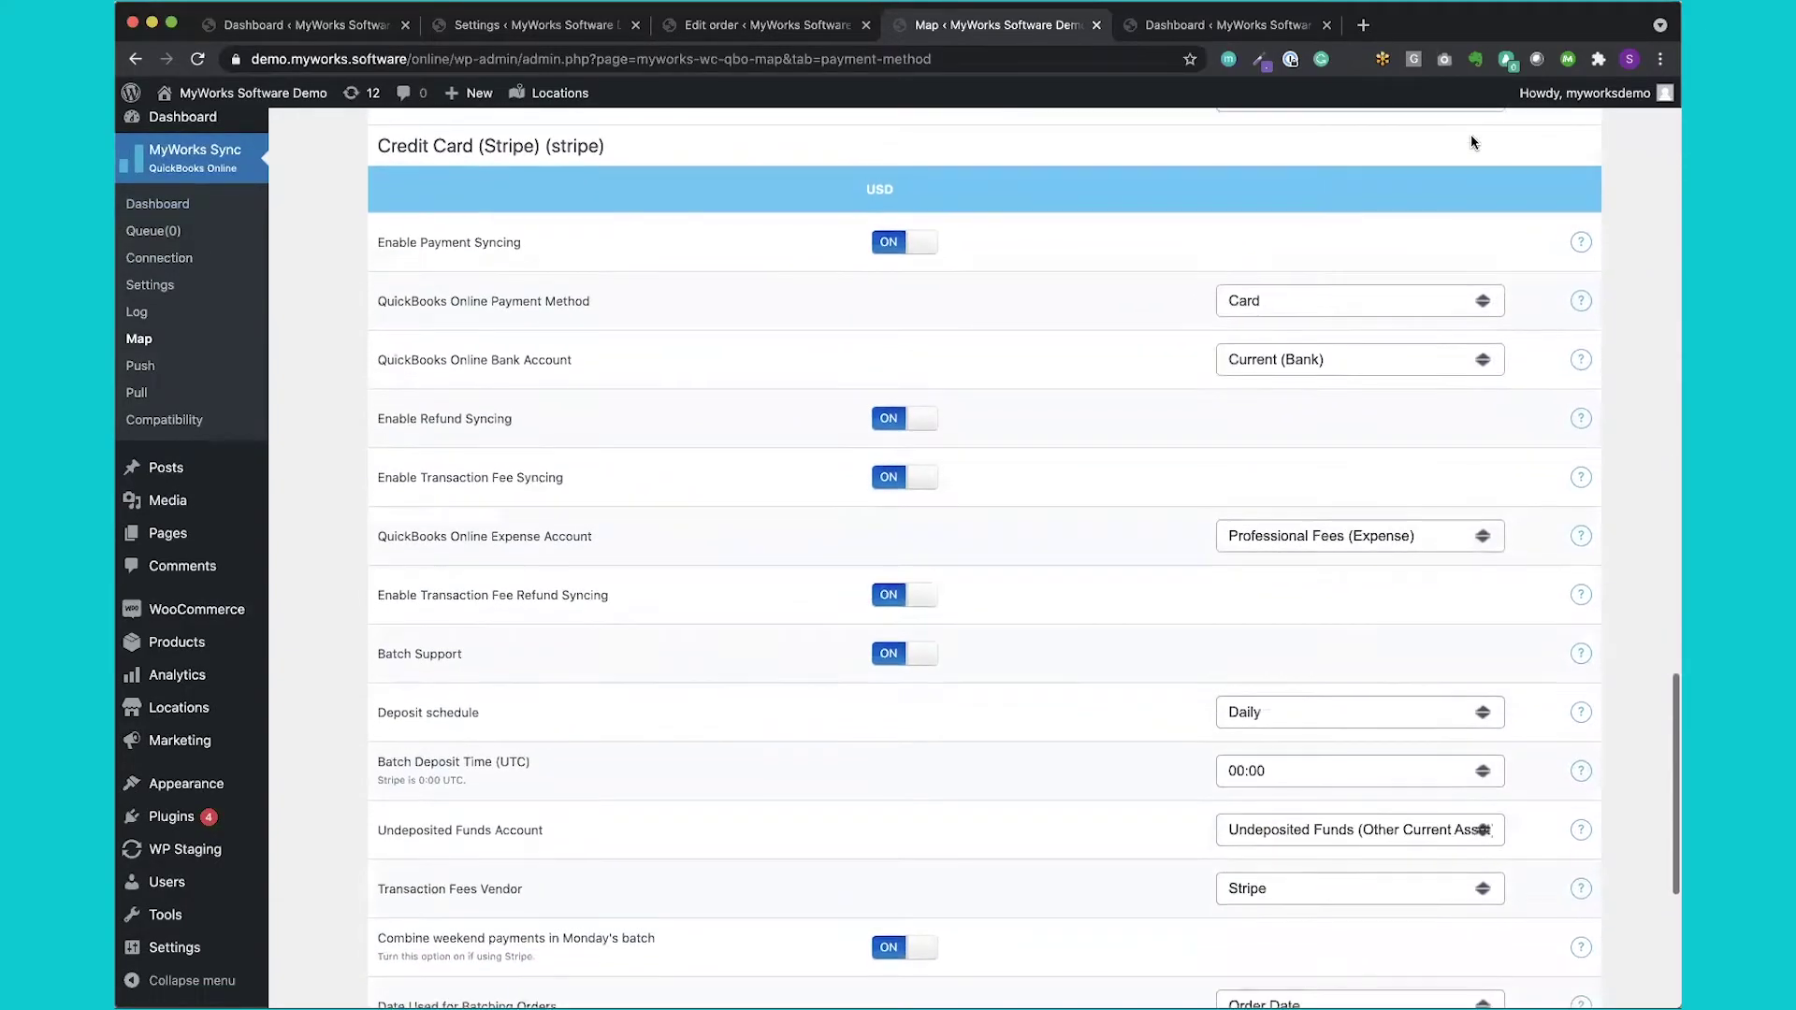
scroll(1470, 142, "down", 1)
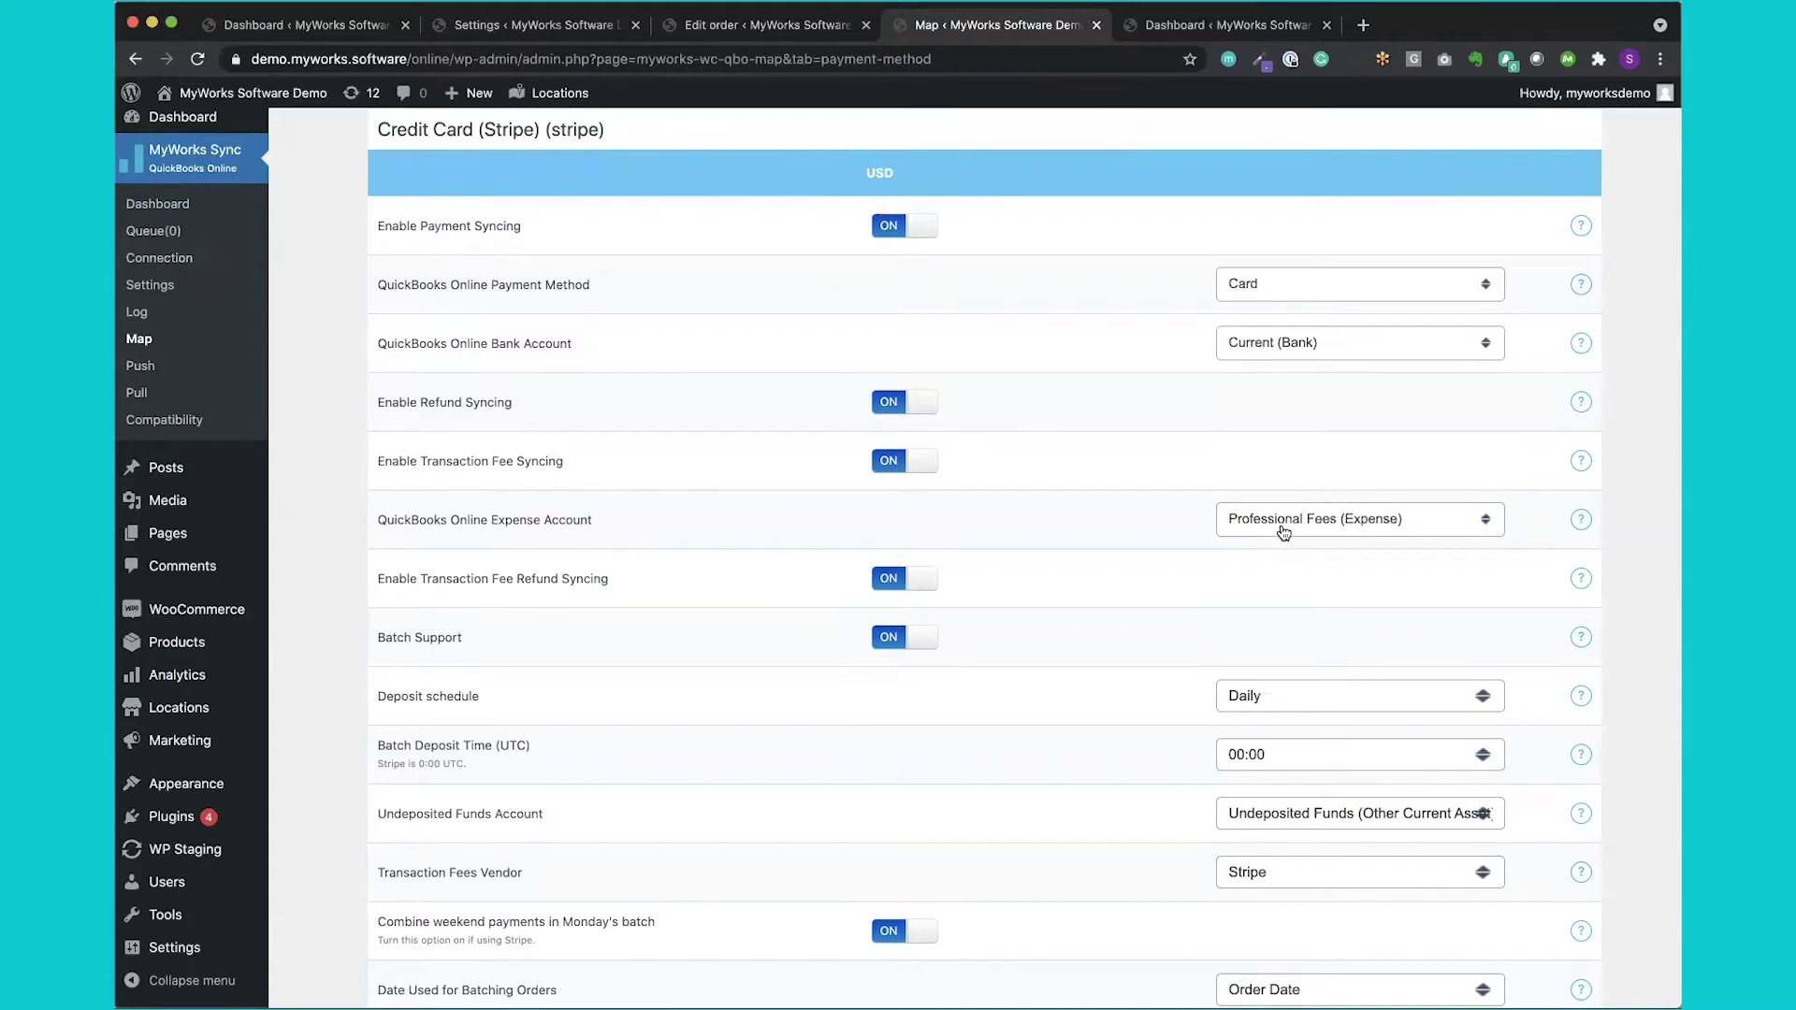
scroll(1053, 512, "down", 2)
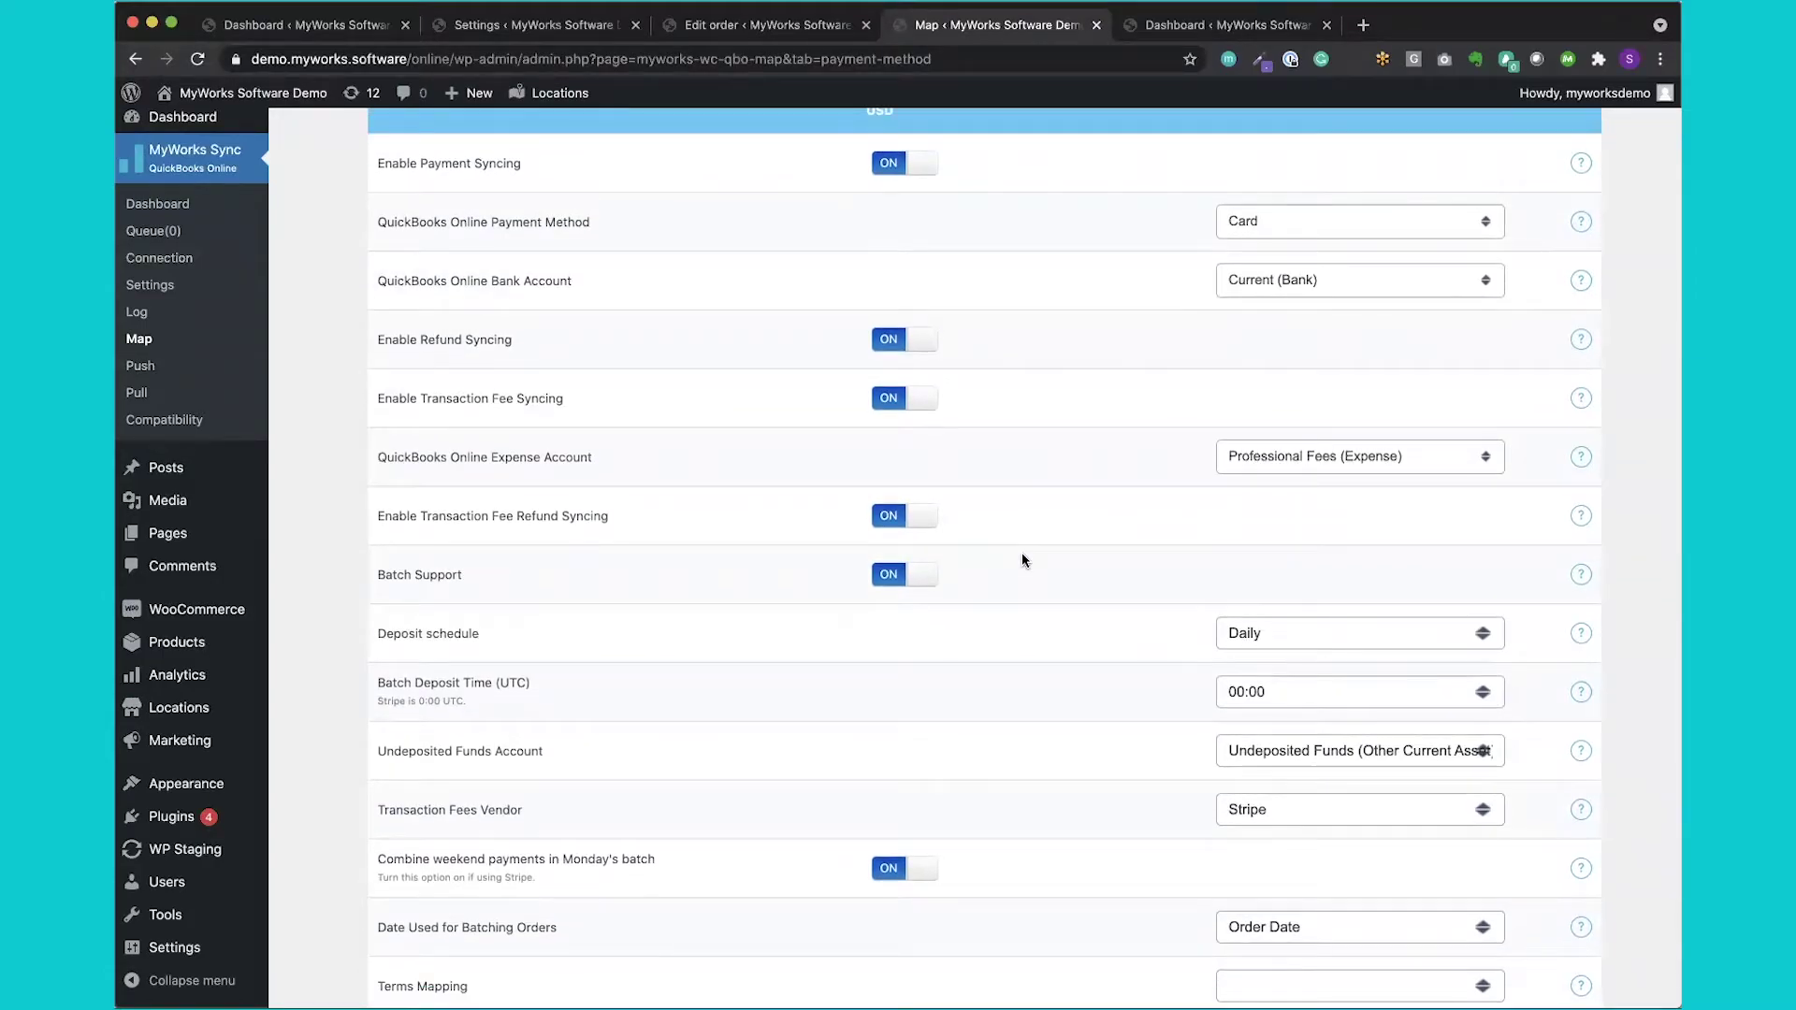
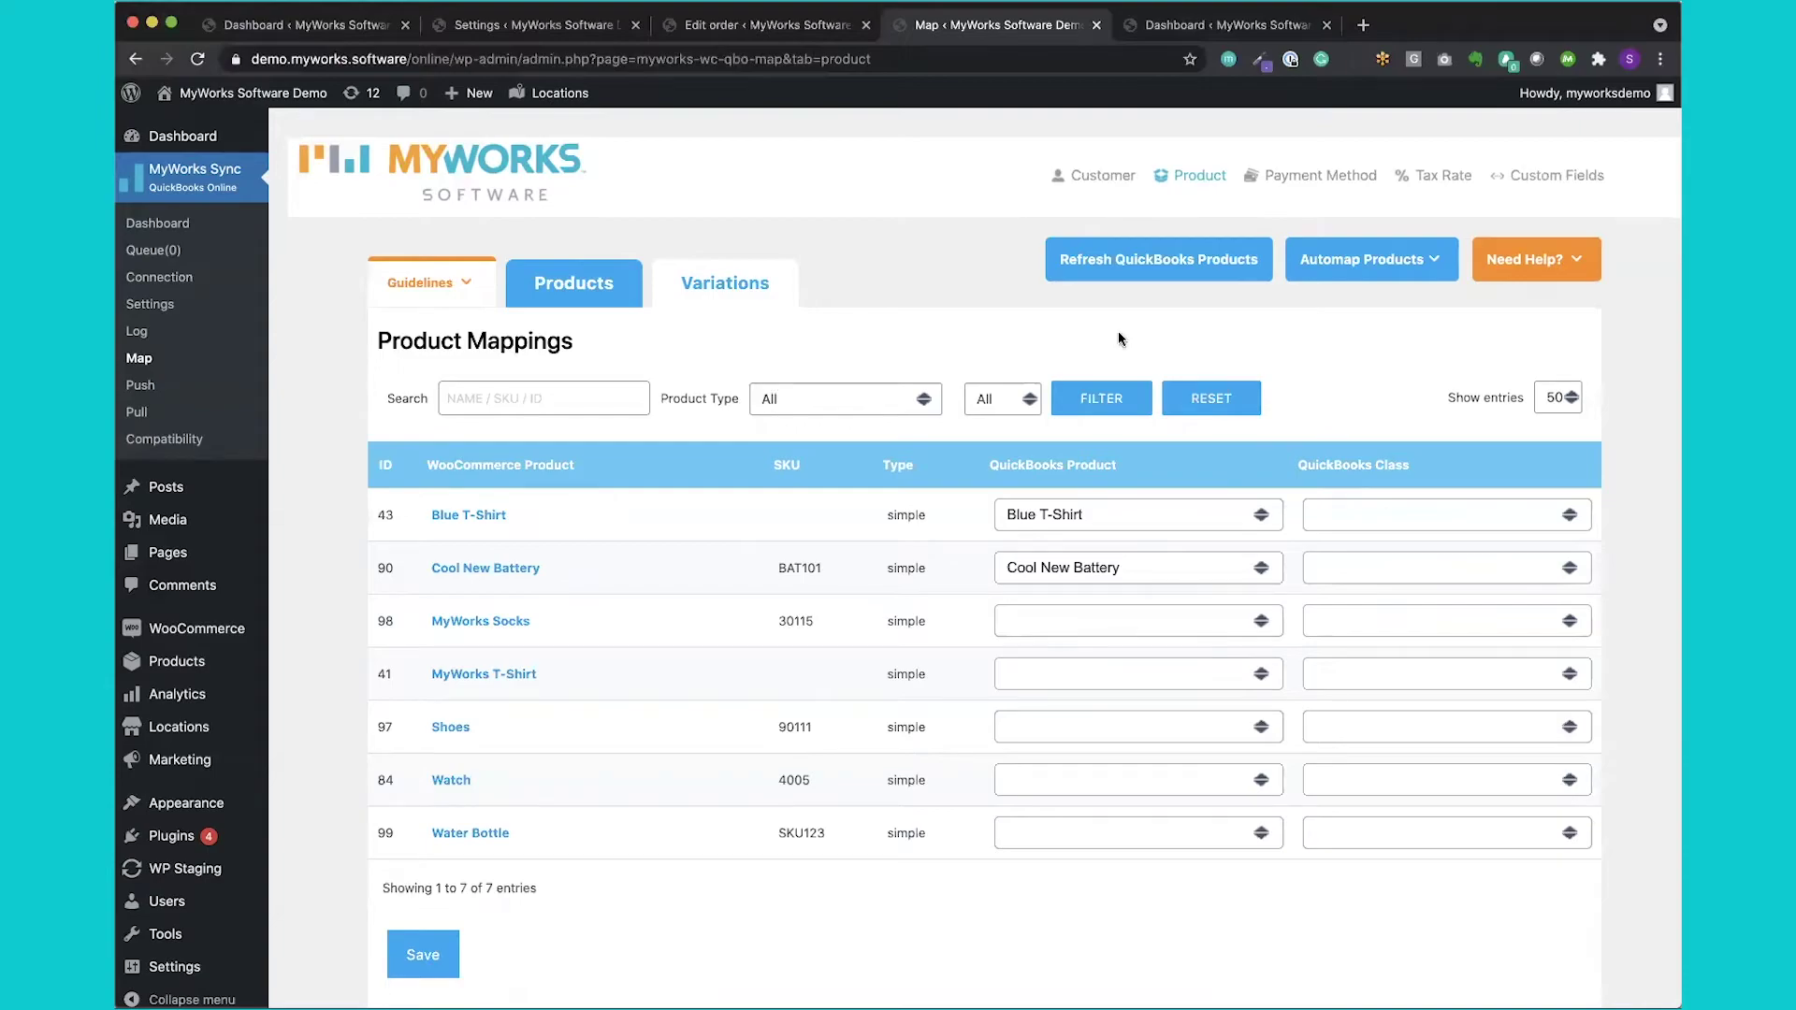
Check which WooCommerce fields are available for automapping products, and close the automap options without applying them.
left_click(1371, 259)
left_click(1342, 327)
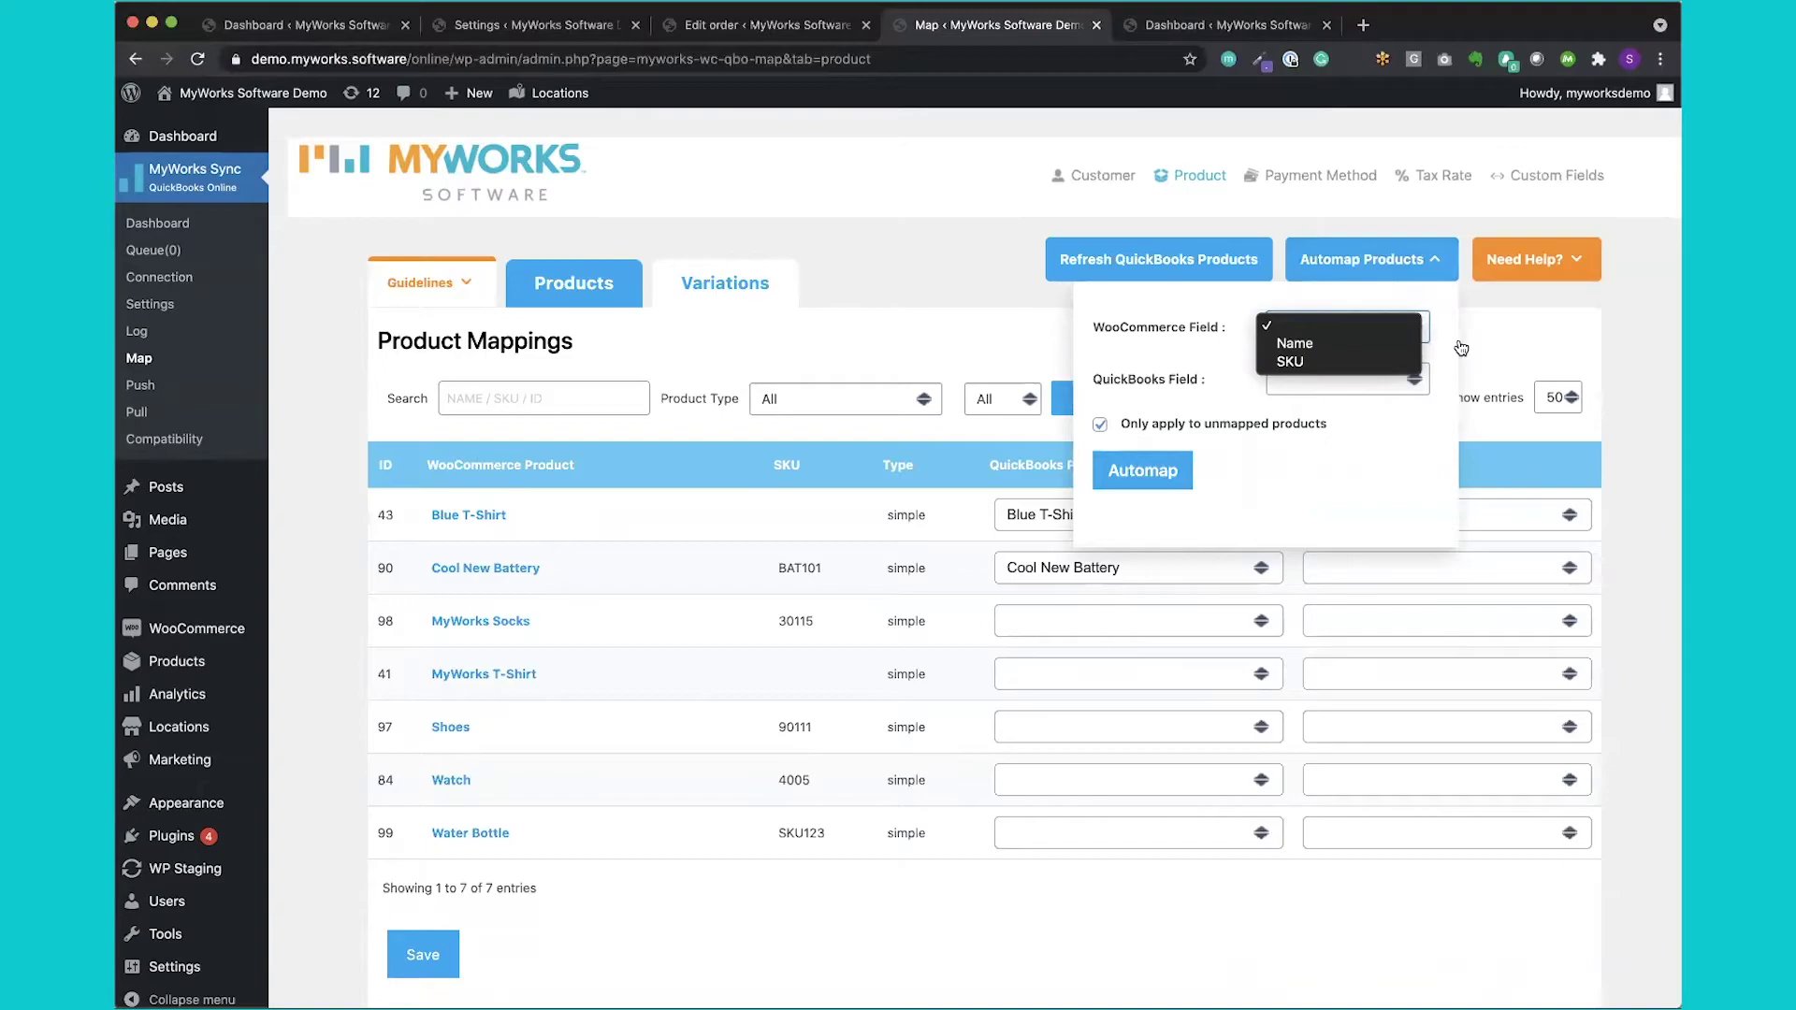
left_click(1501, 342)
left_click(1501, 342)
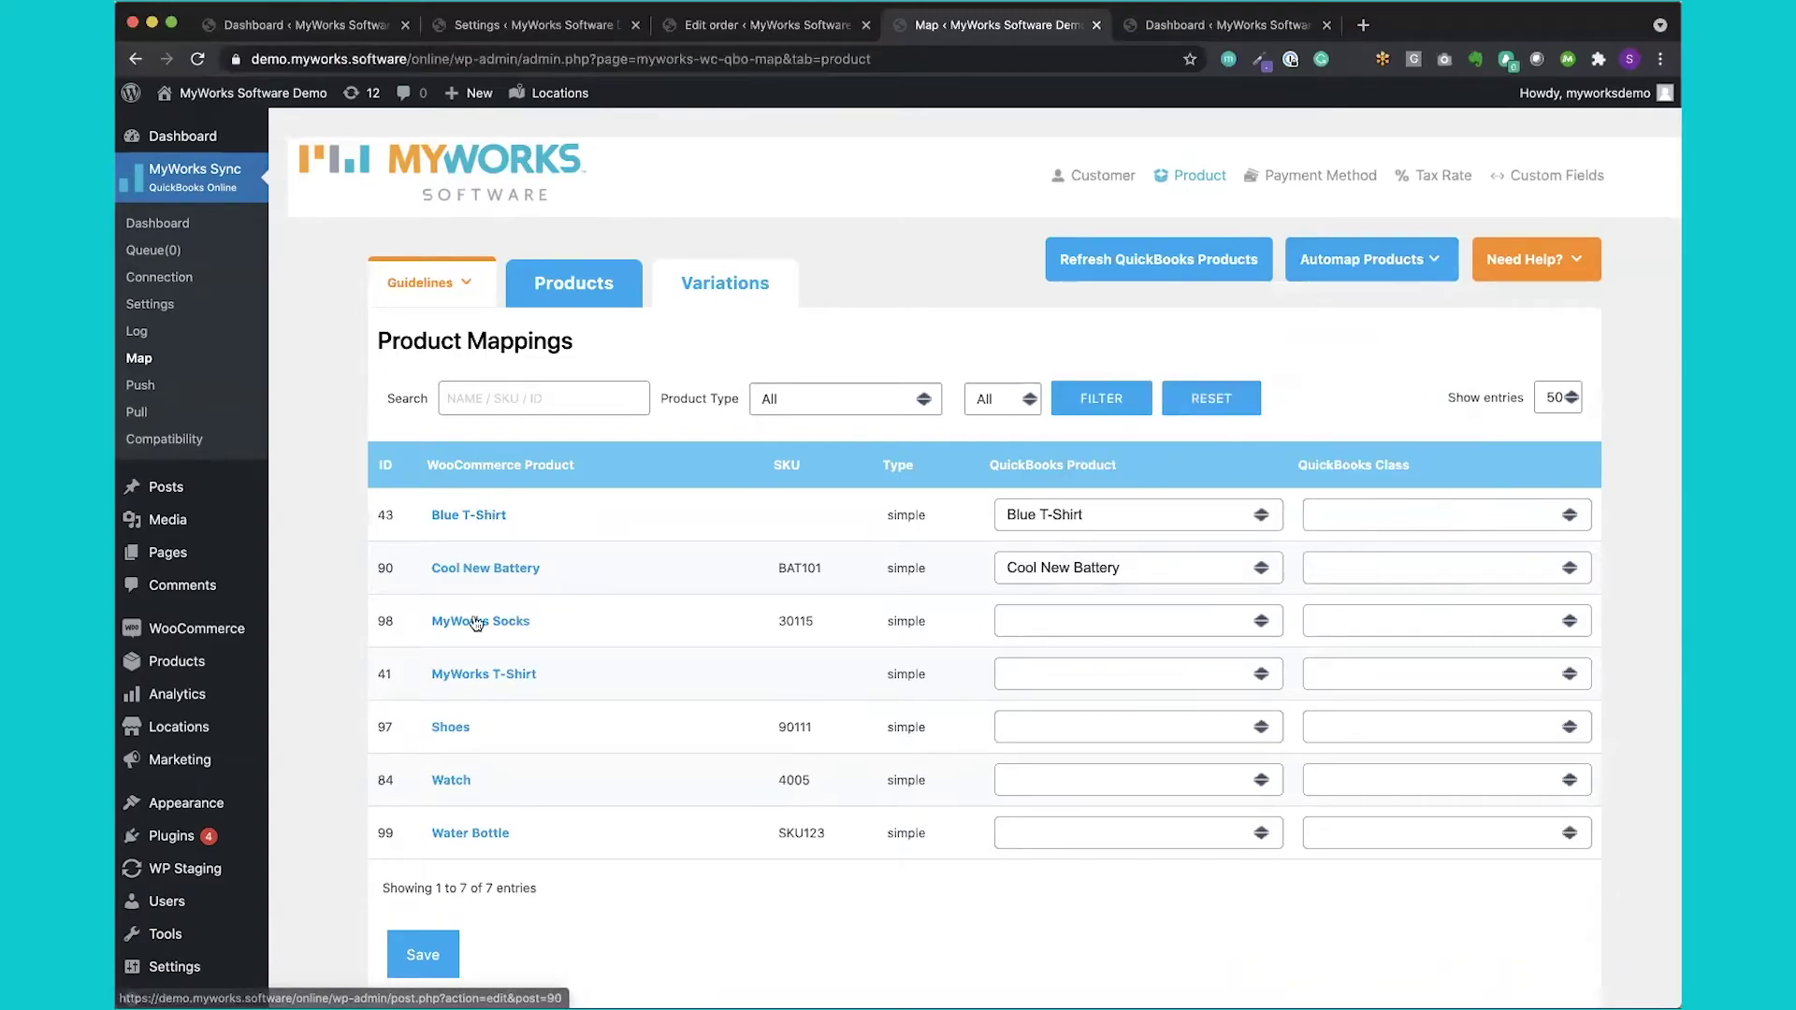
Look over the QuickBooks product and class choices for the unmapped products, and view the variation mappings.
left_click(1032, 680)
scroll(1047, 743, "down", 1)
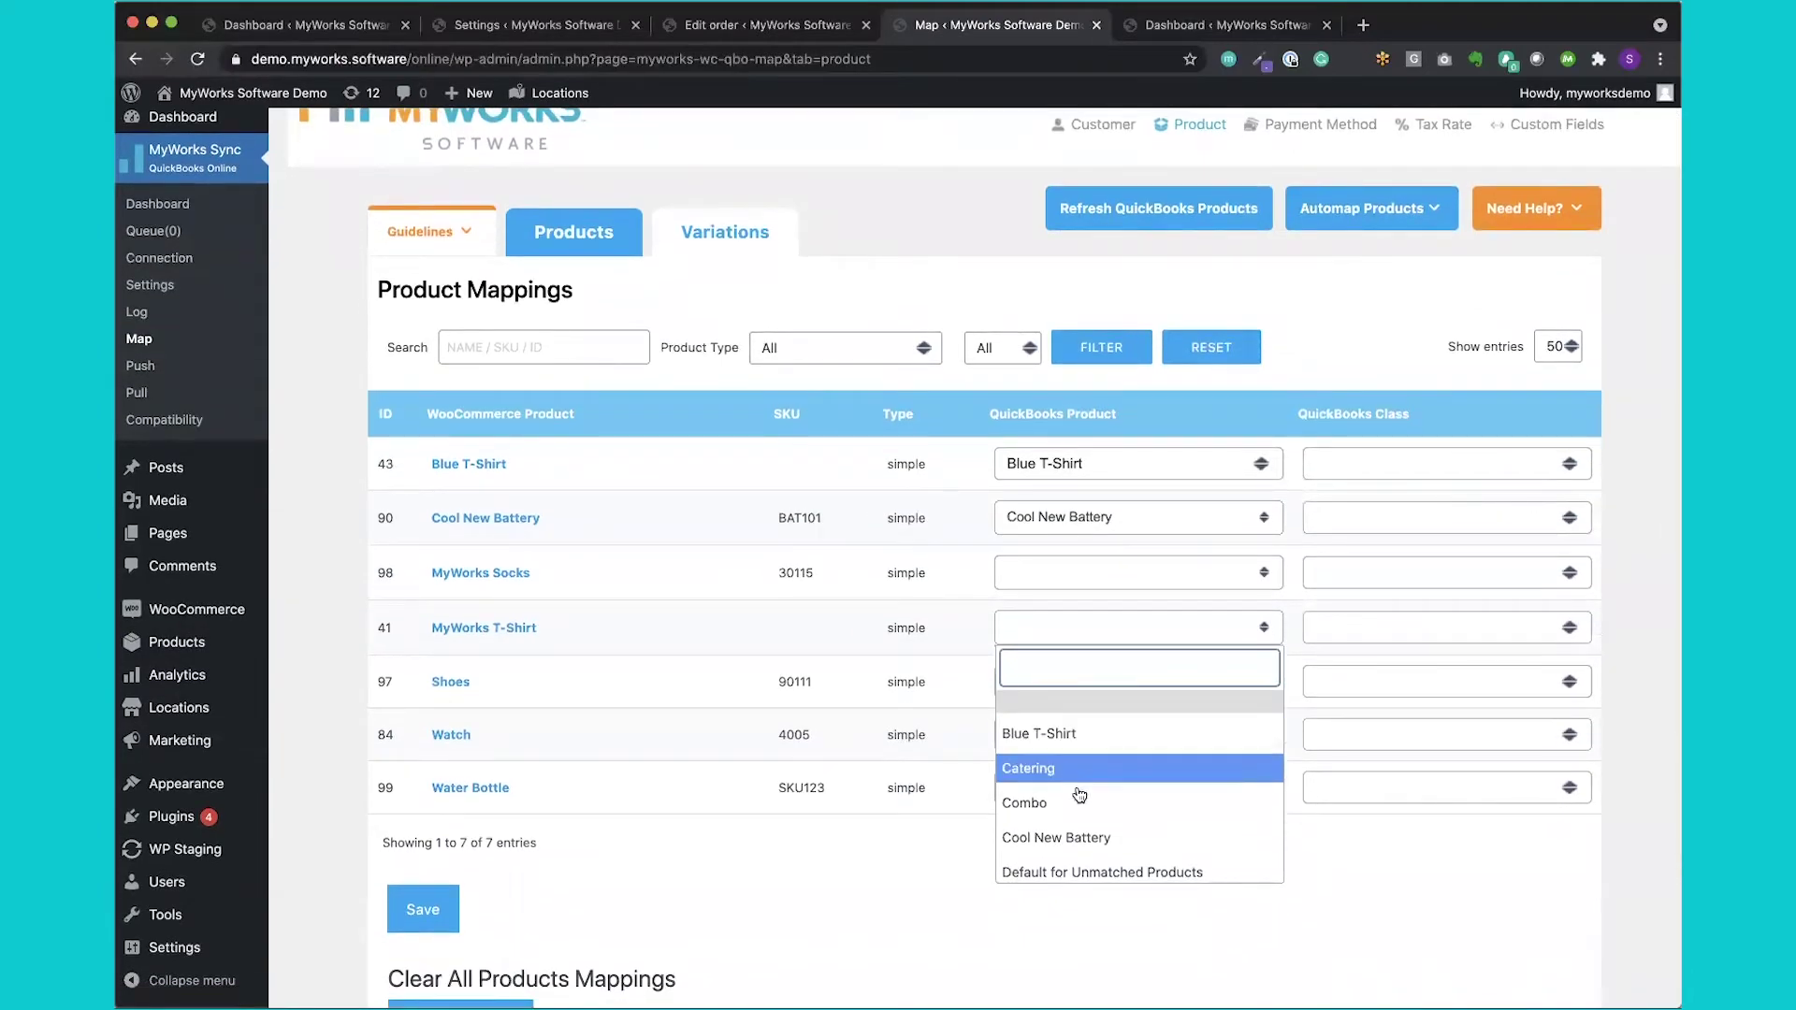
left_click(1467, 917)
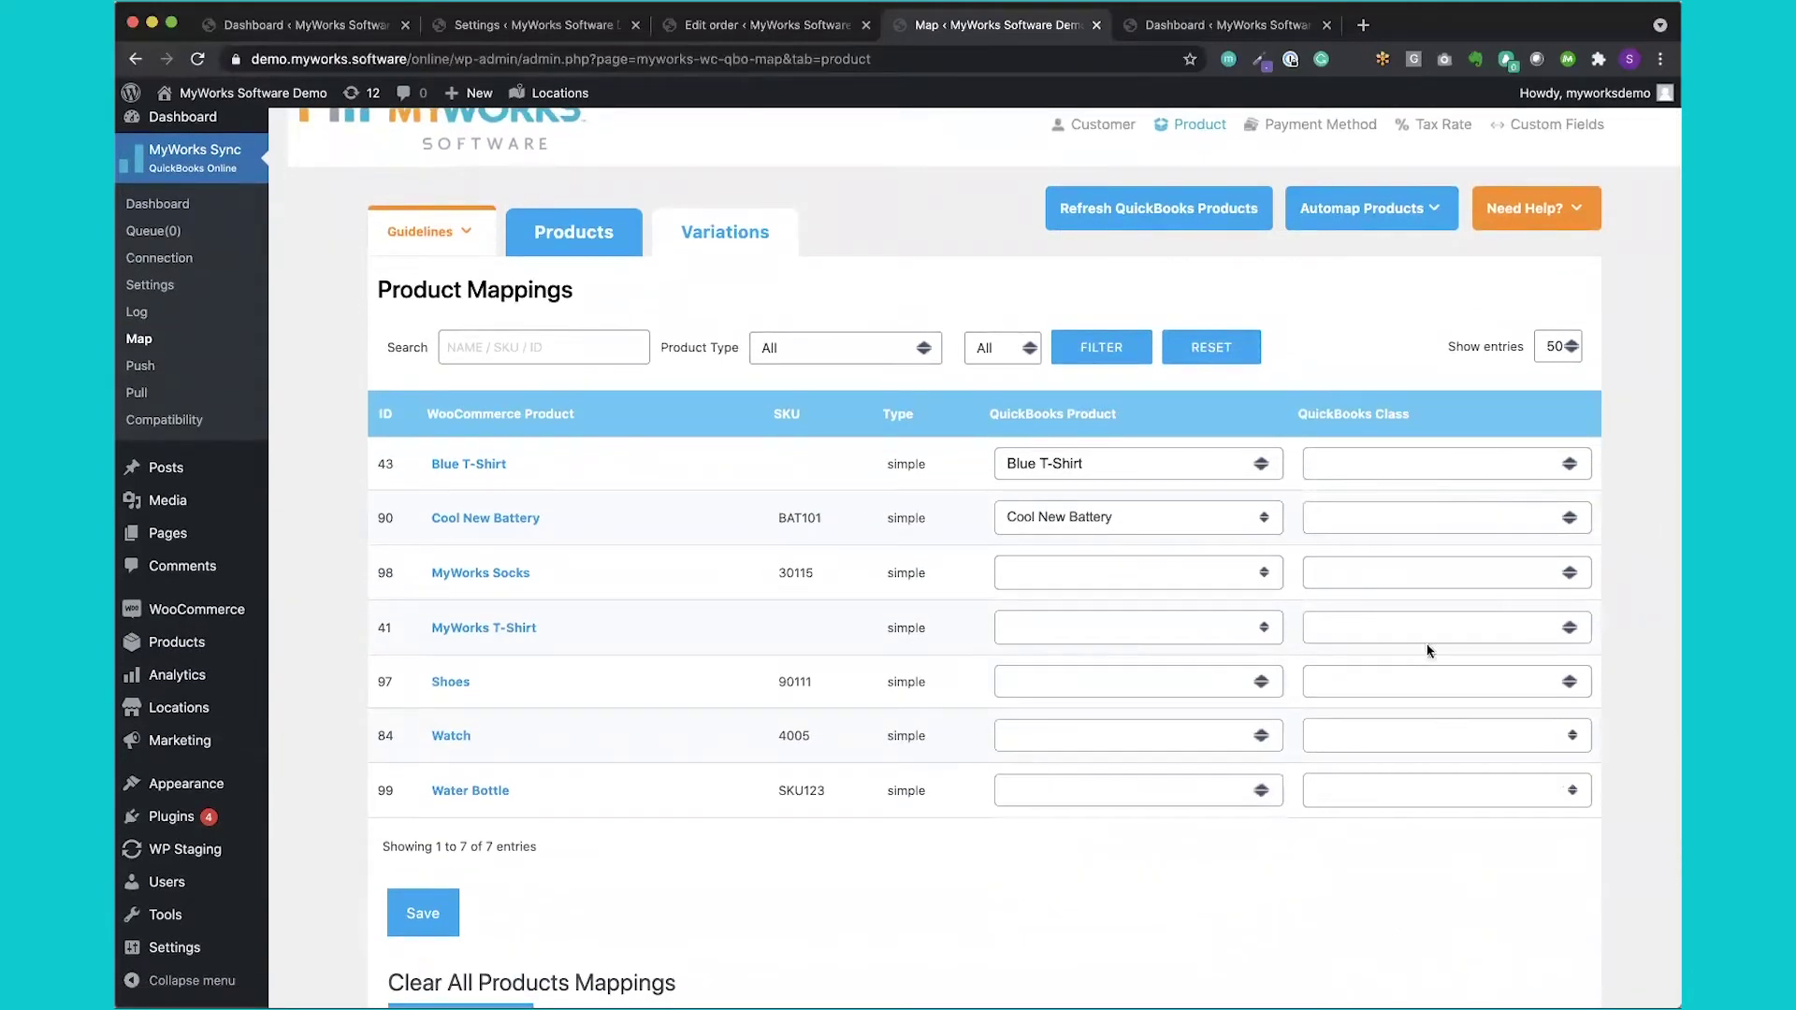
left_click(1437, 575)
left_click(1290, 832)
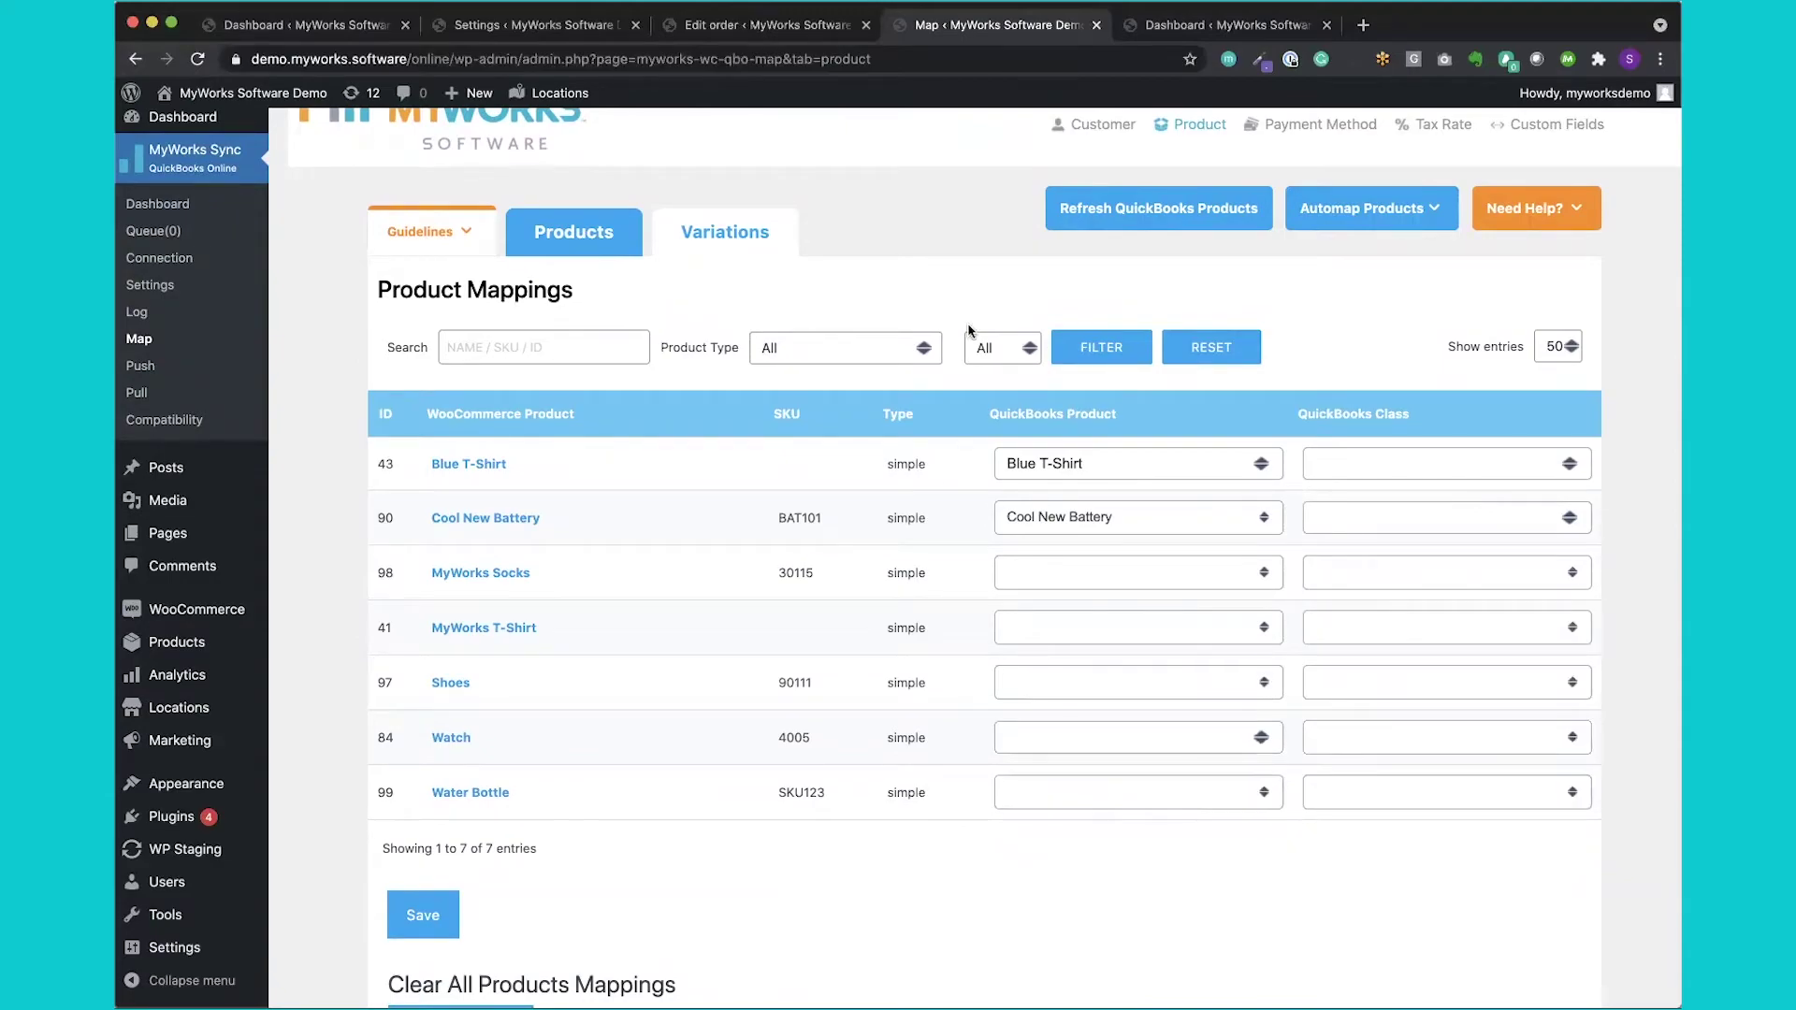
left_click(692, 233)
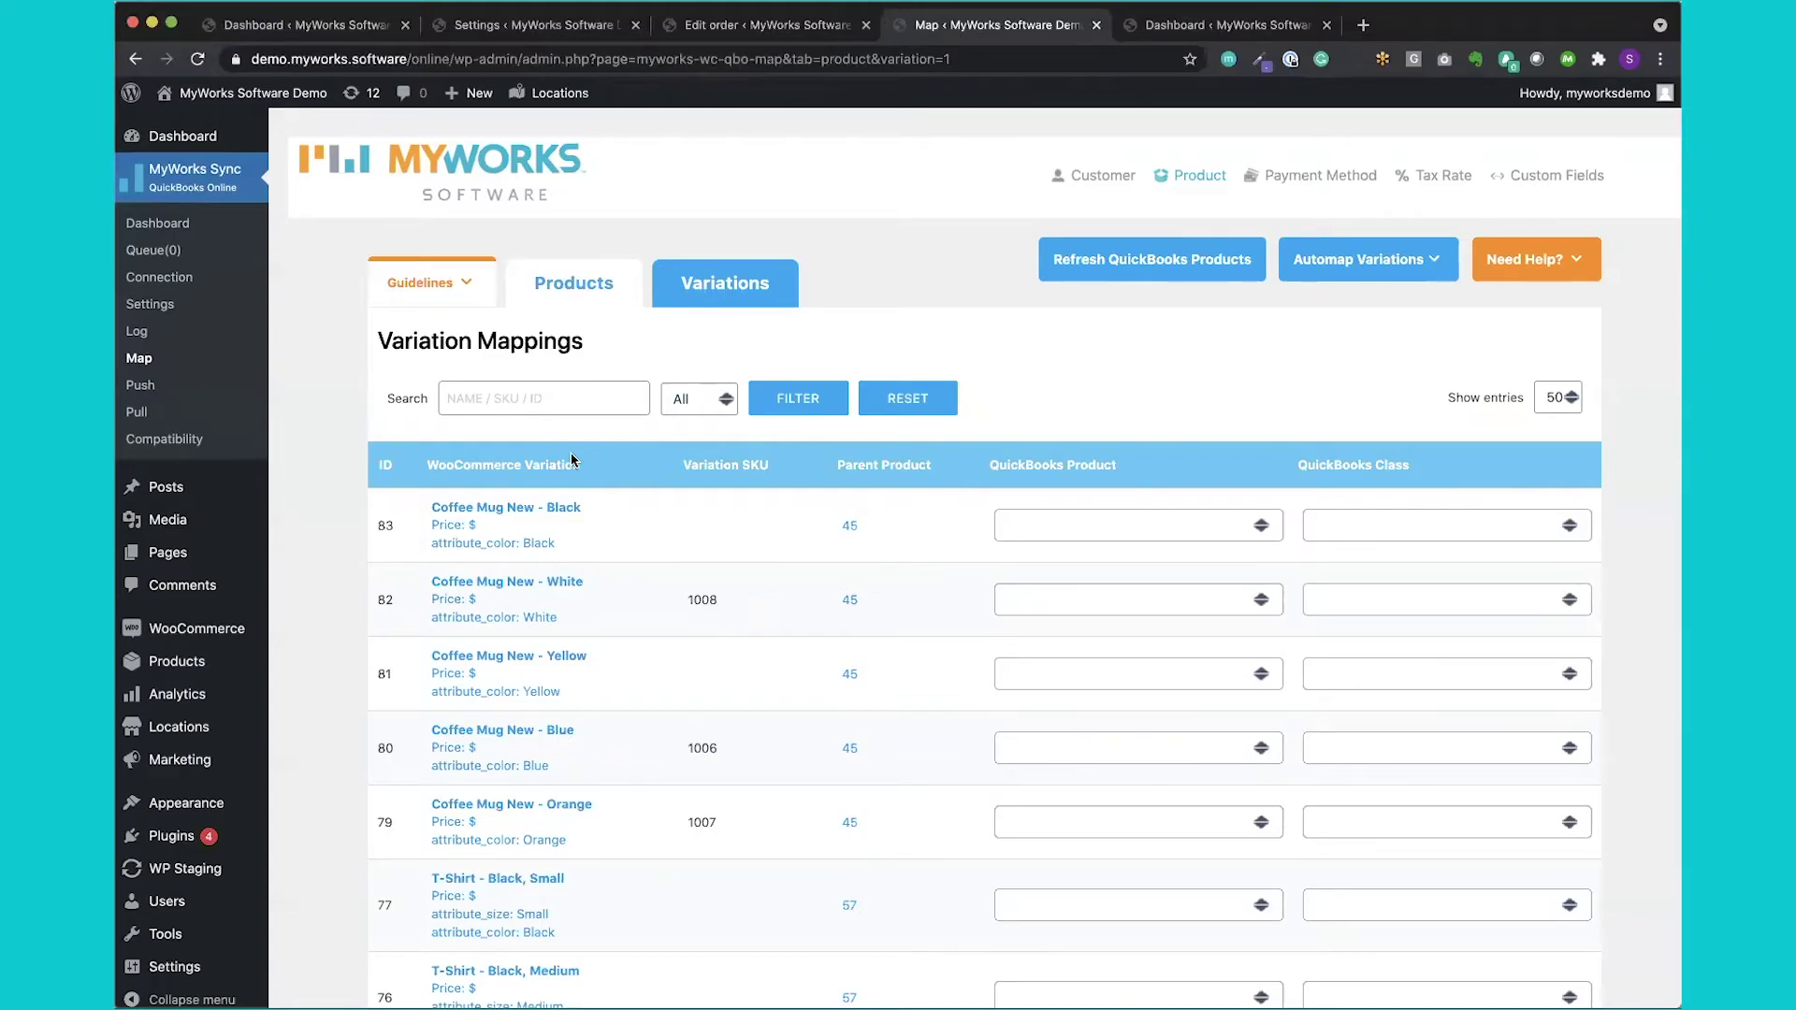
Open the customer mappings and check which WooCommerce fields can be used to automap customers.
left_click(1106, 179)
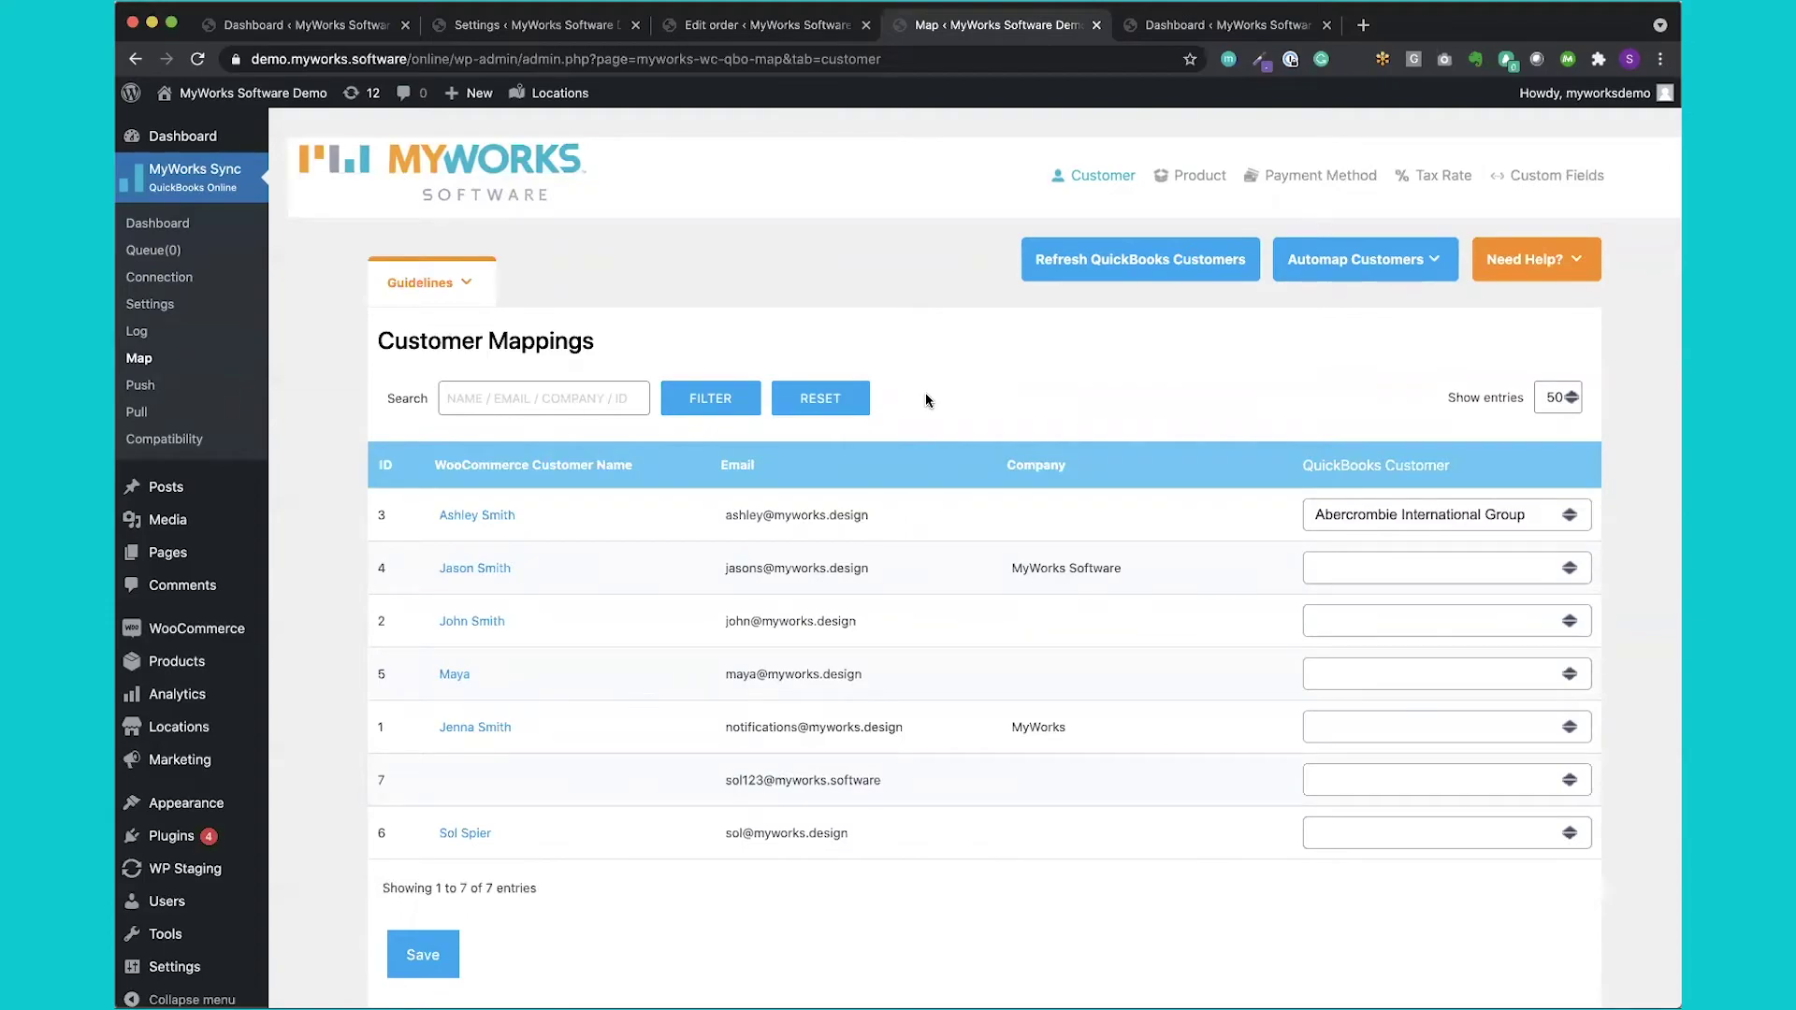
left_click(1347, 269)
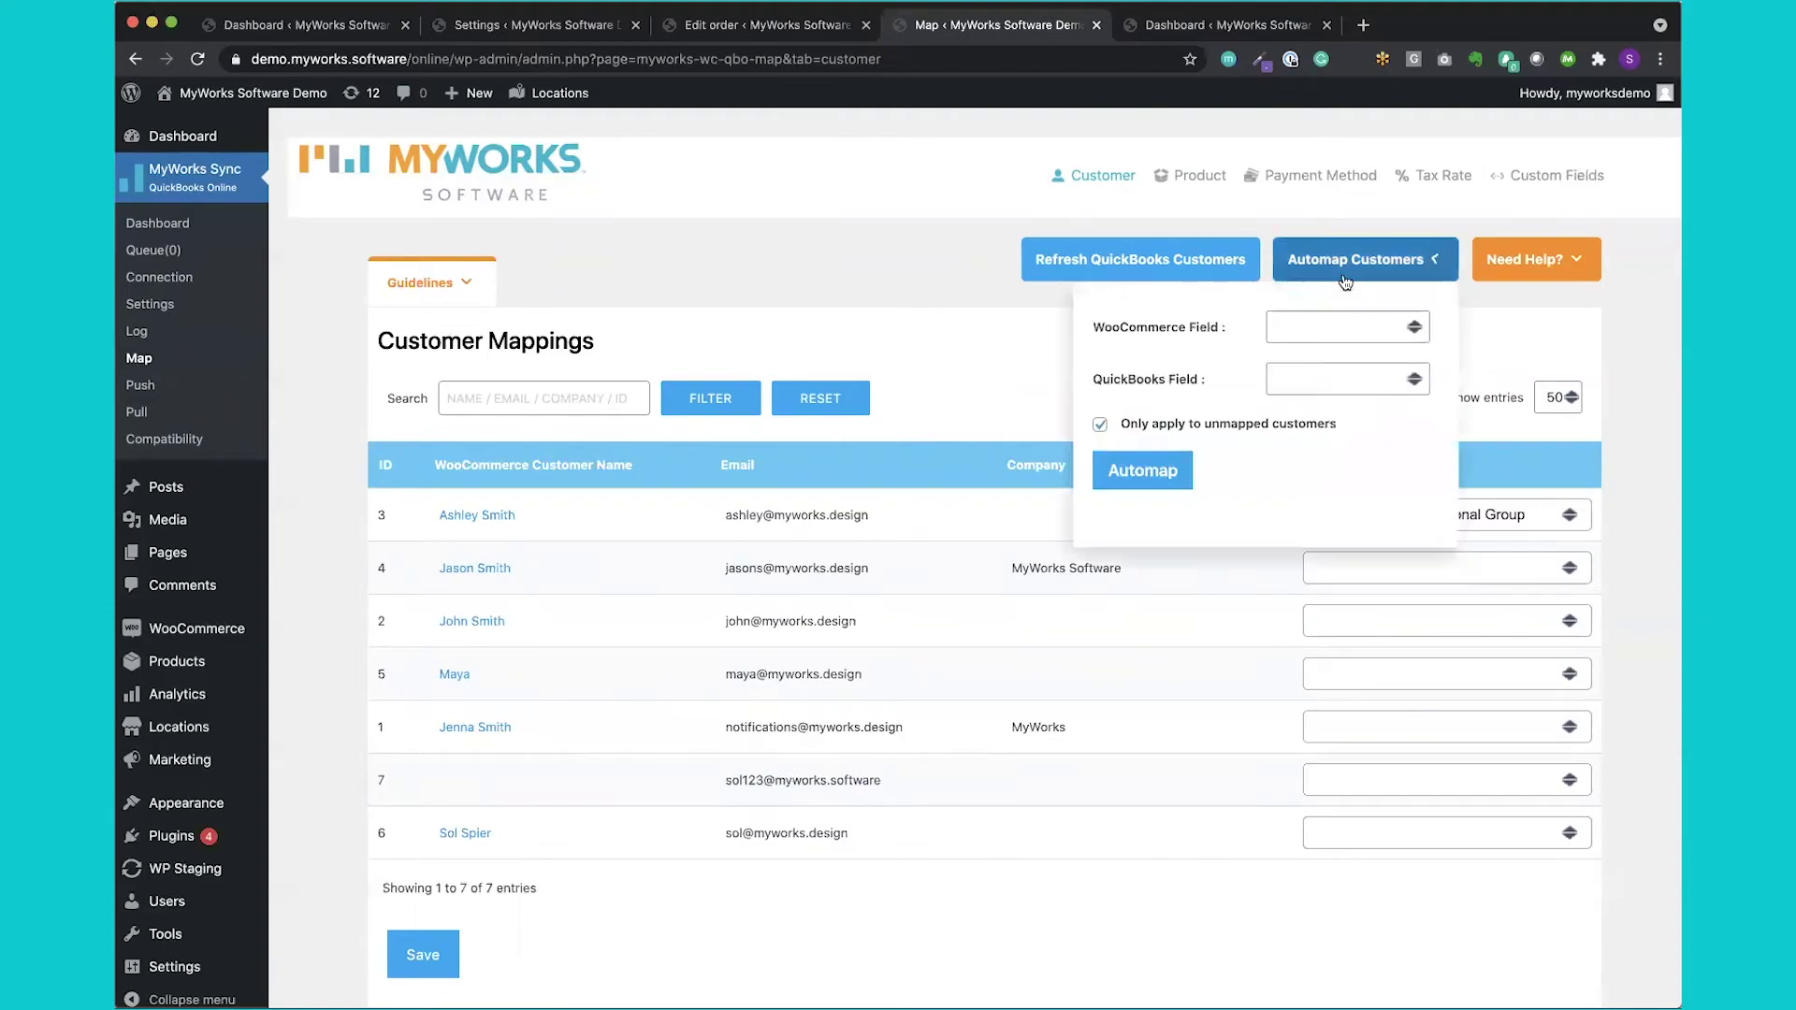
left_click(1335, 326)
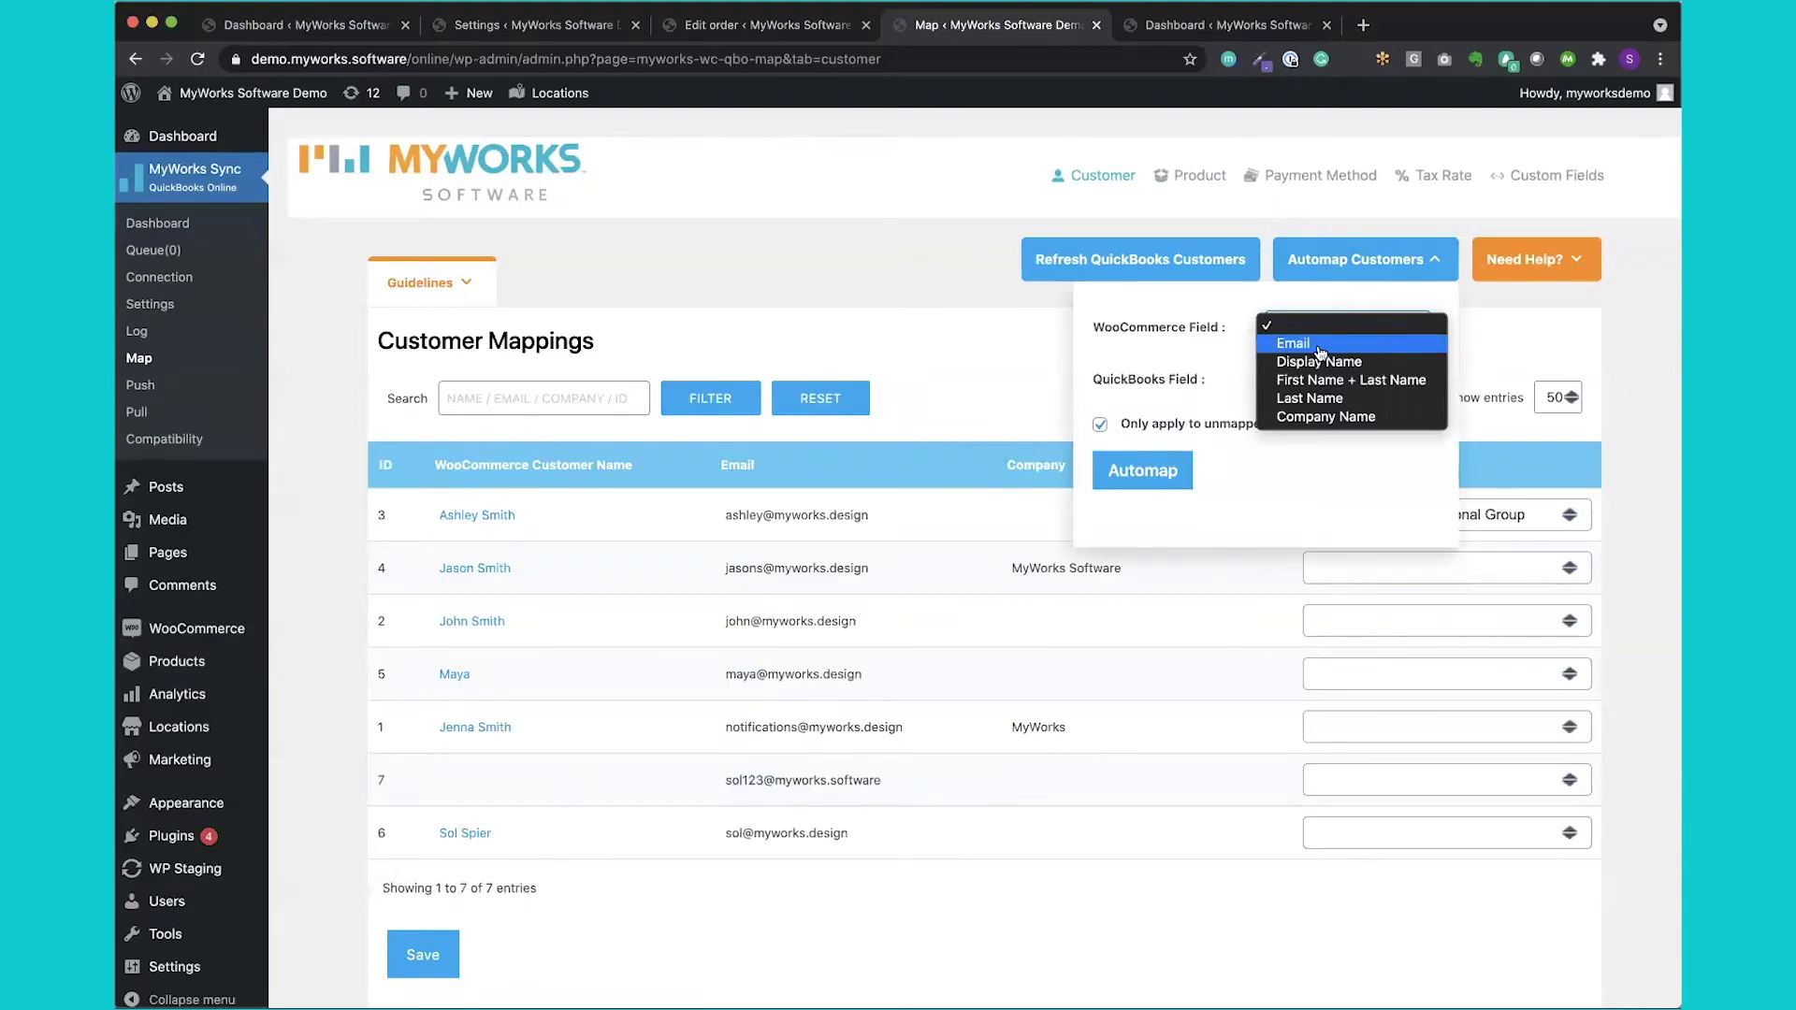
left_click(990, 382)
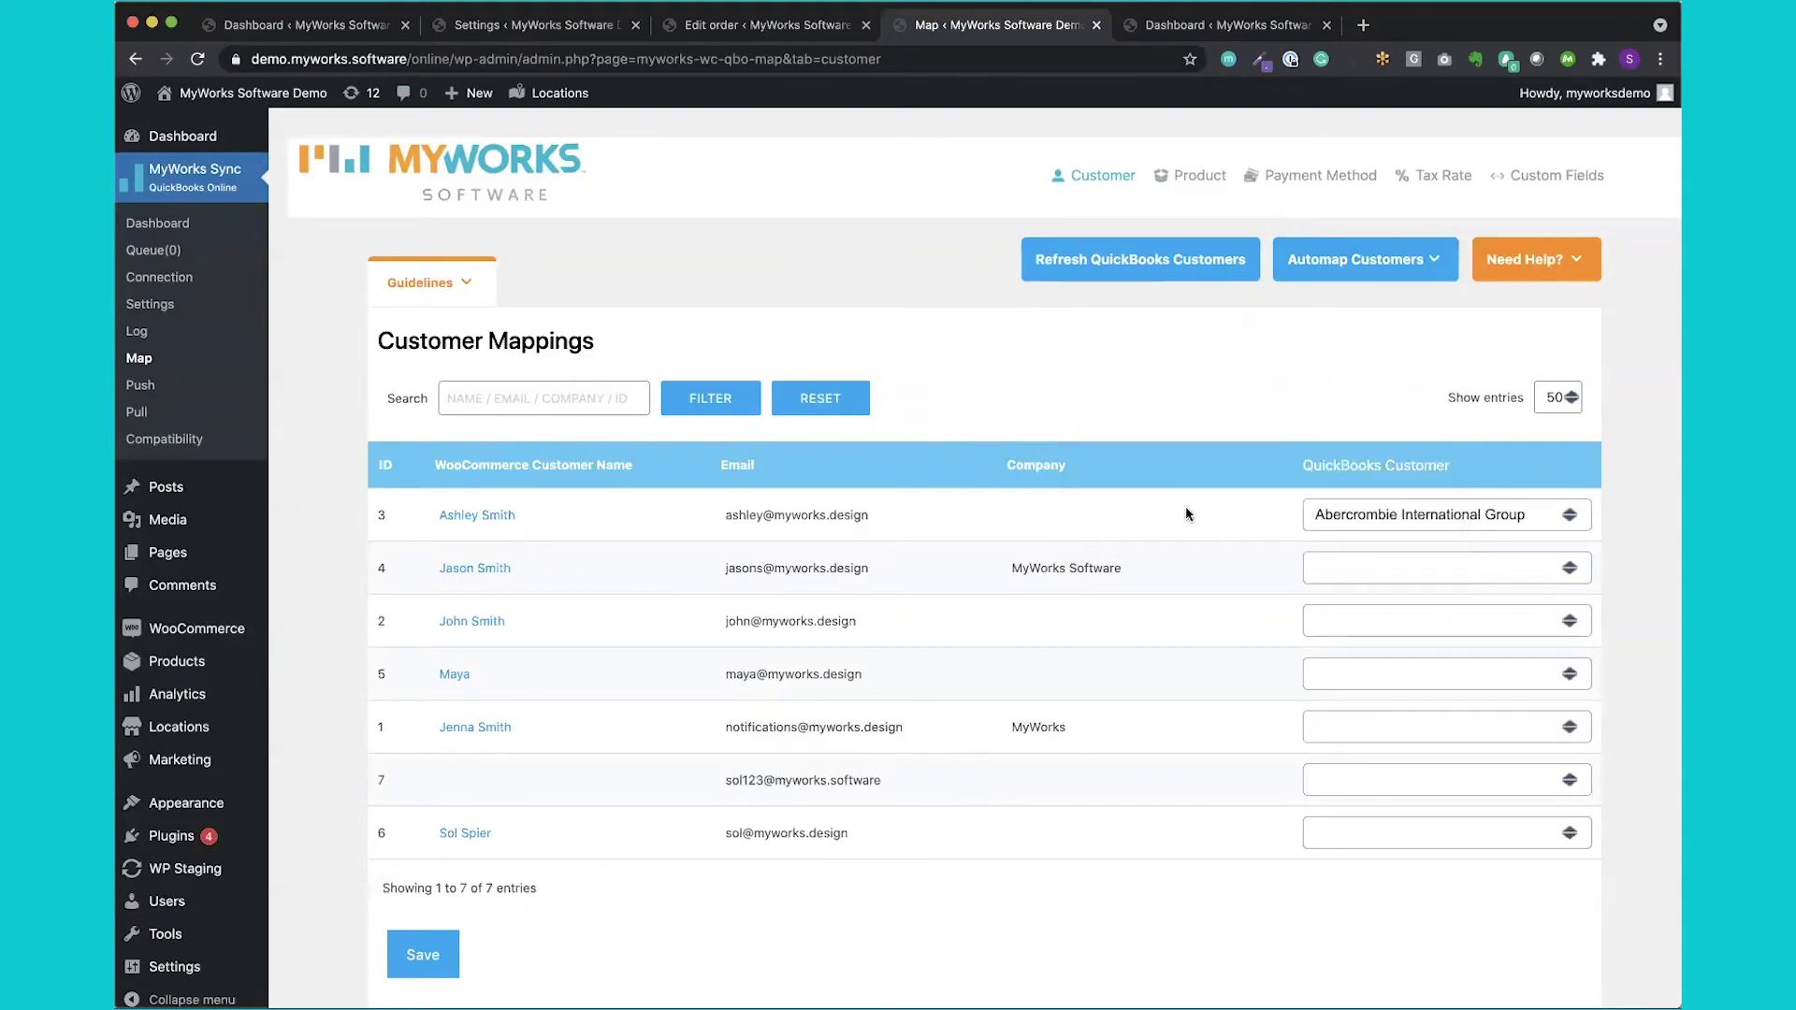
Search the QuickBooks customer choices by name for the unmapped MyWorks Software customer, and close the list without choosing one.
left_click(1403, 569)
scroll(1403, 568, "down", 1)
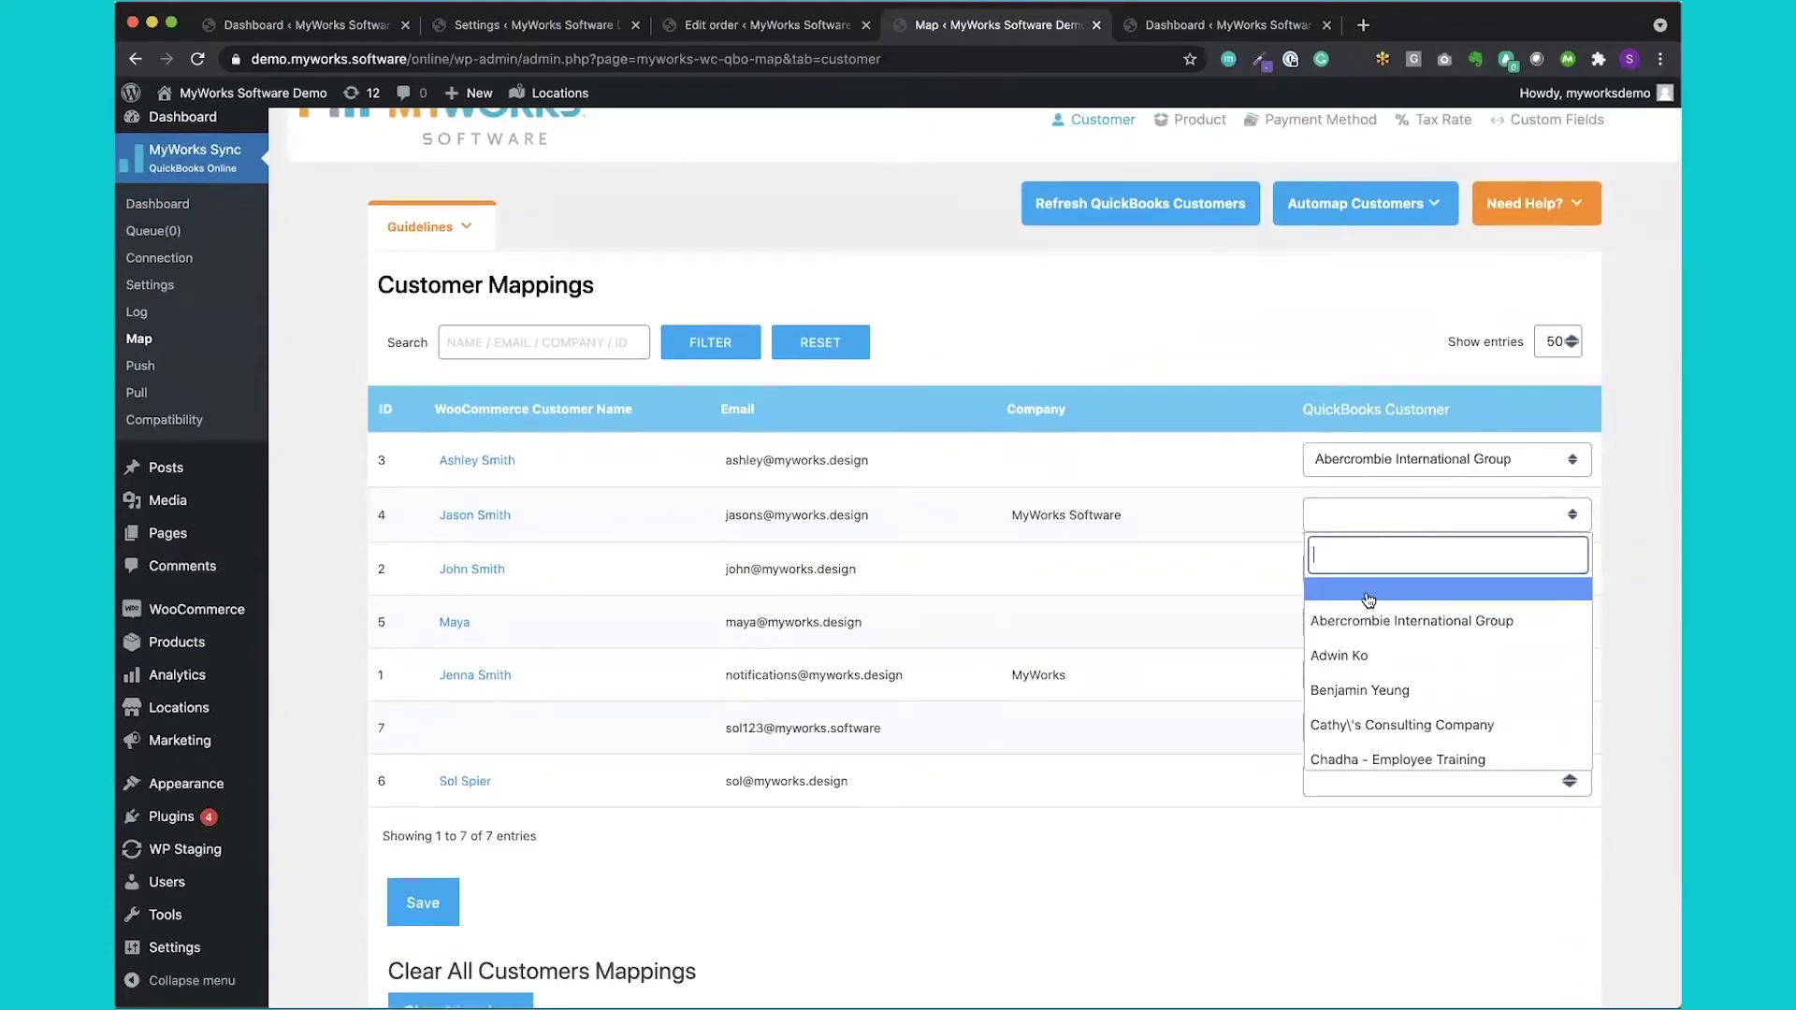
type("jenn")
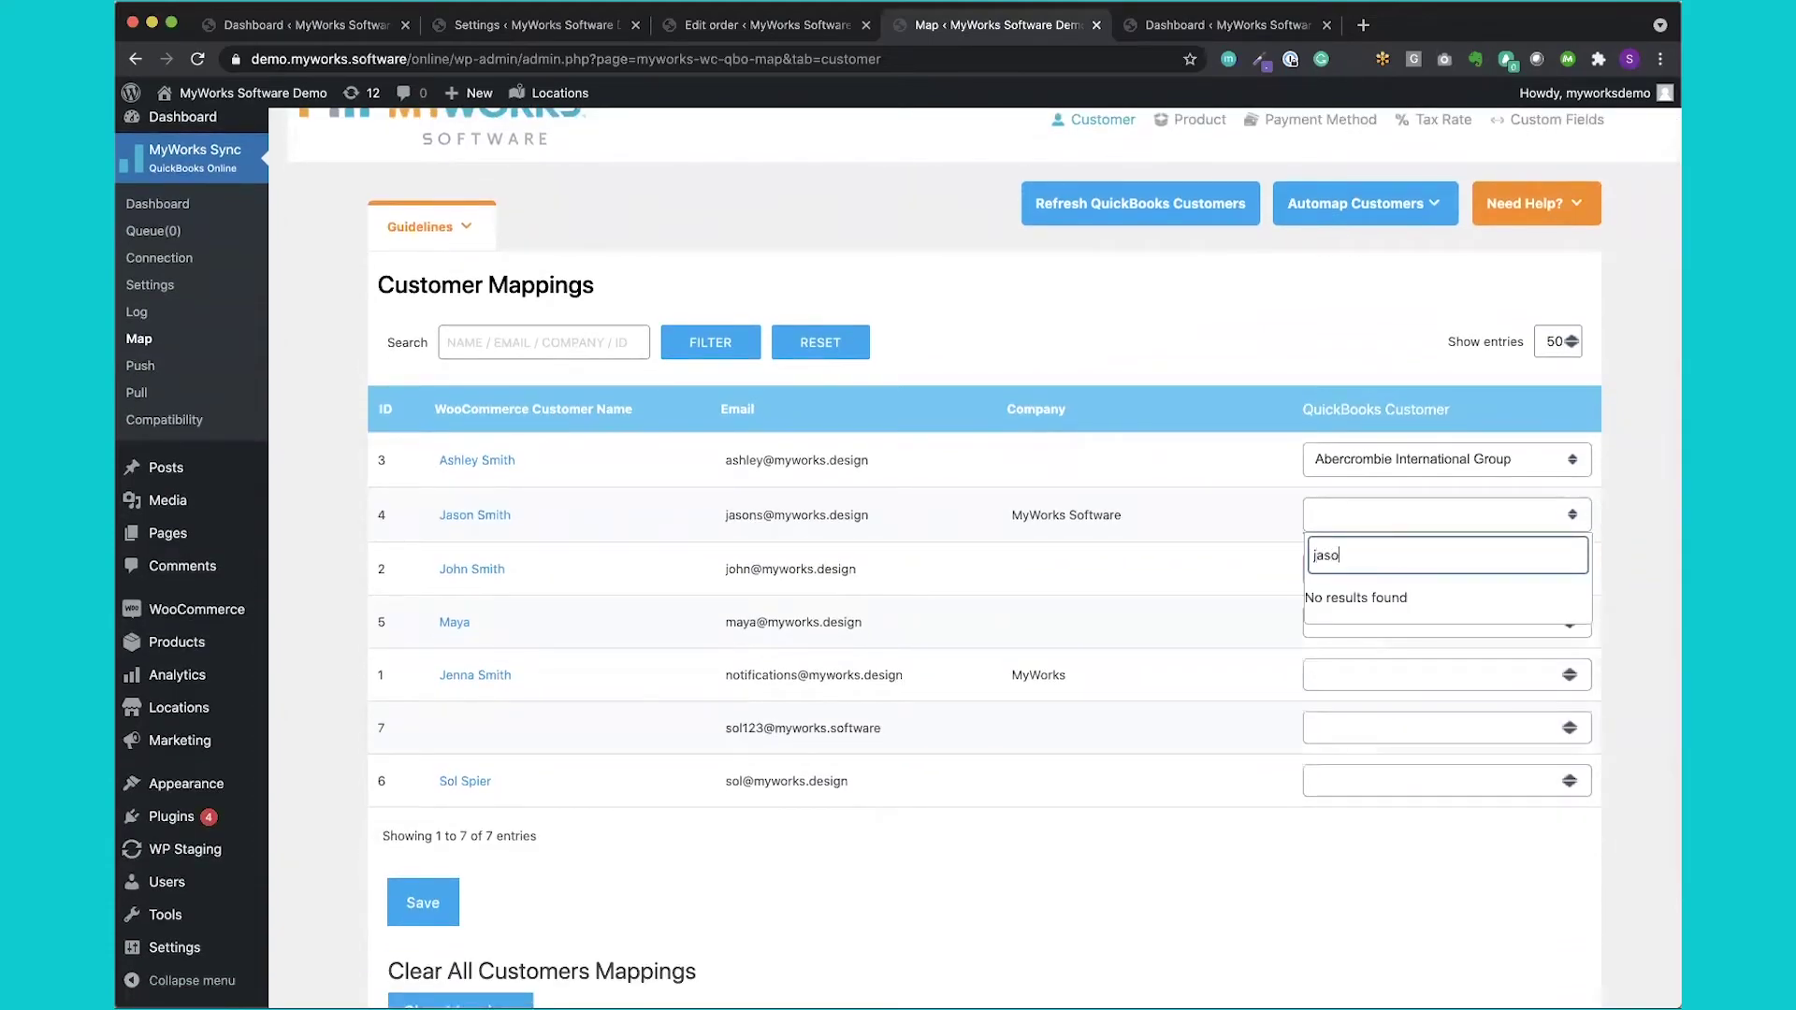
key("BackSpace")
key("BackSpace")
key("BackSpace")
key("BackSpace")
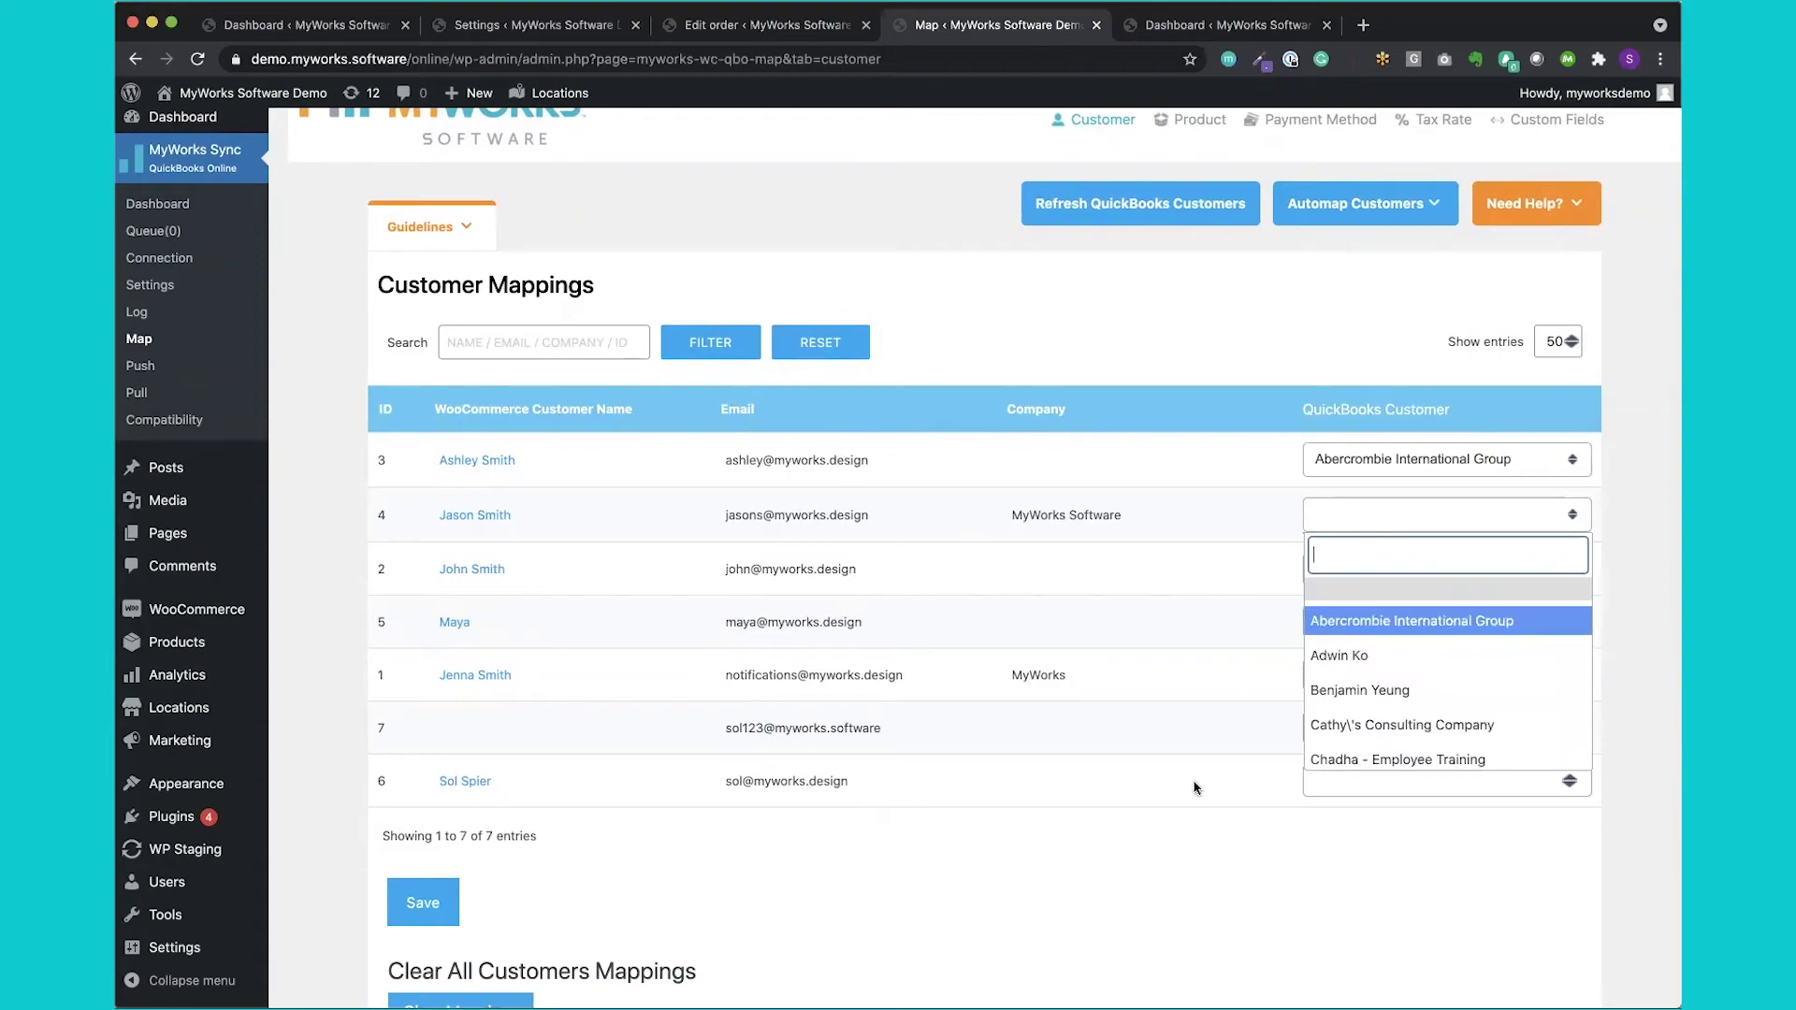
left_click(1172, 879)
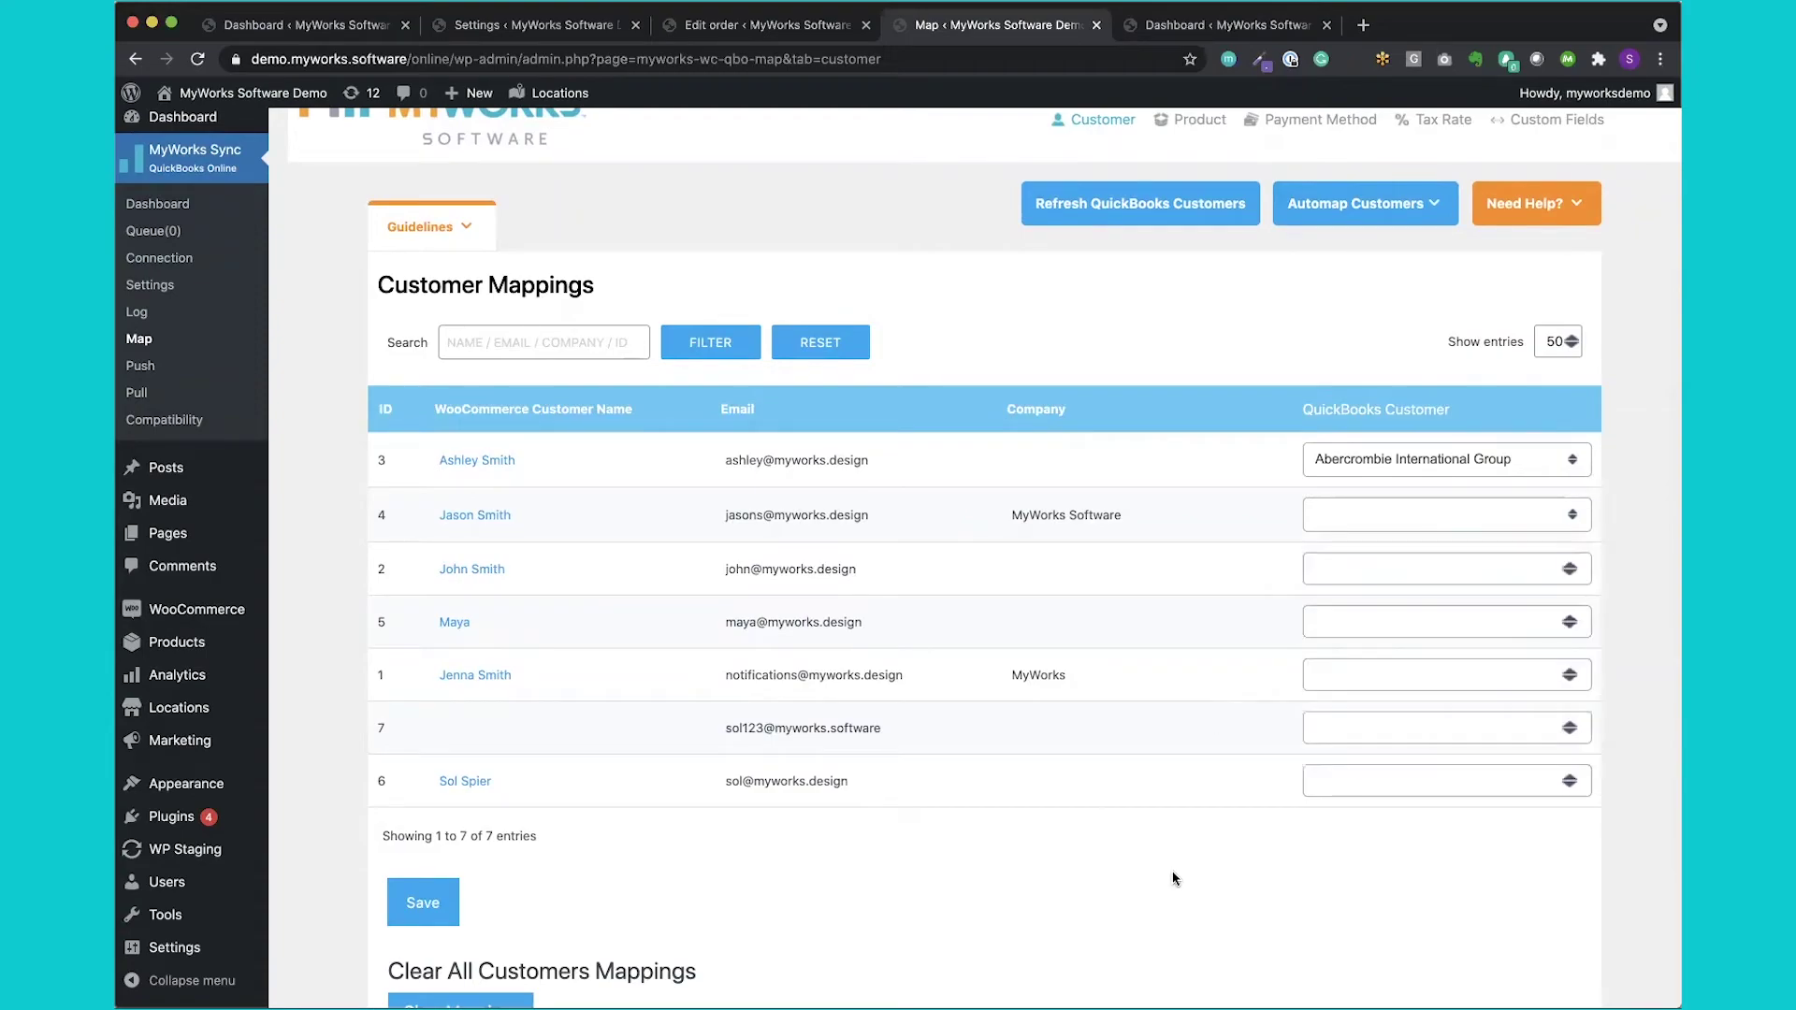
scroll(1135, 690, "up", 1)
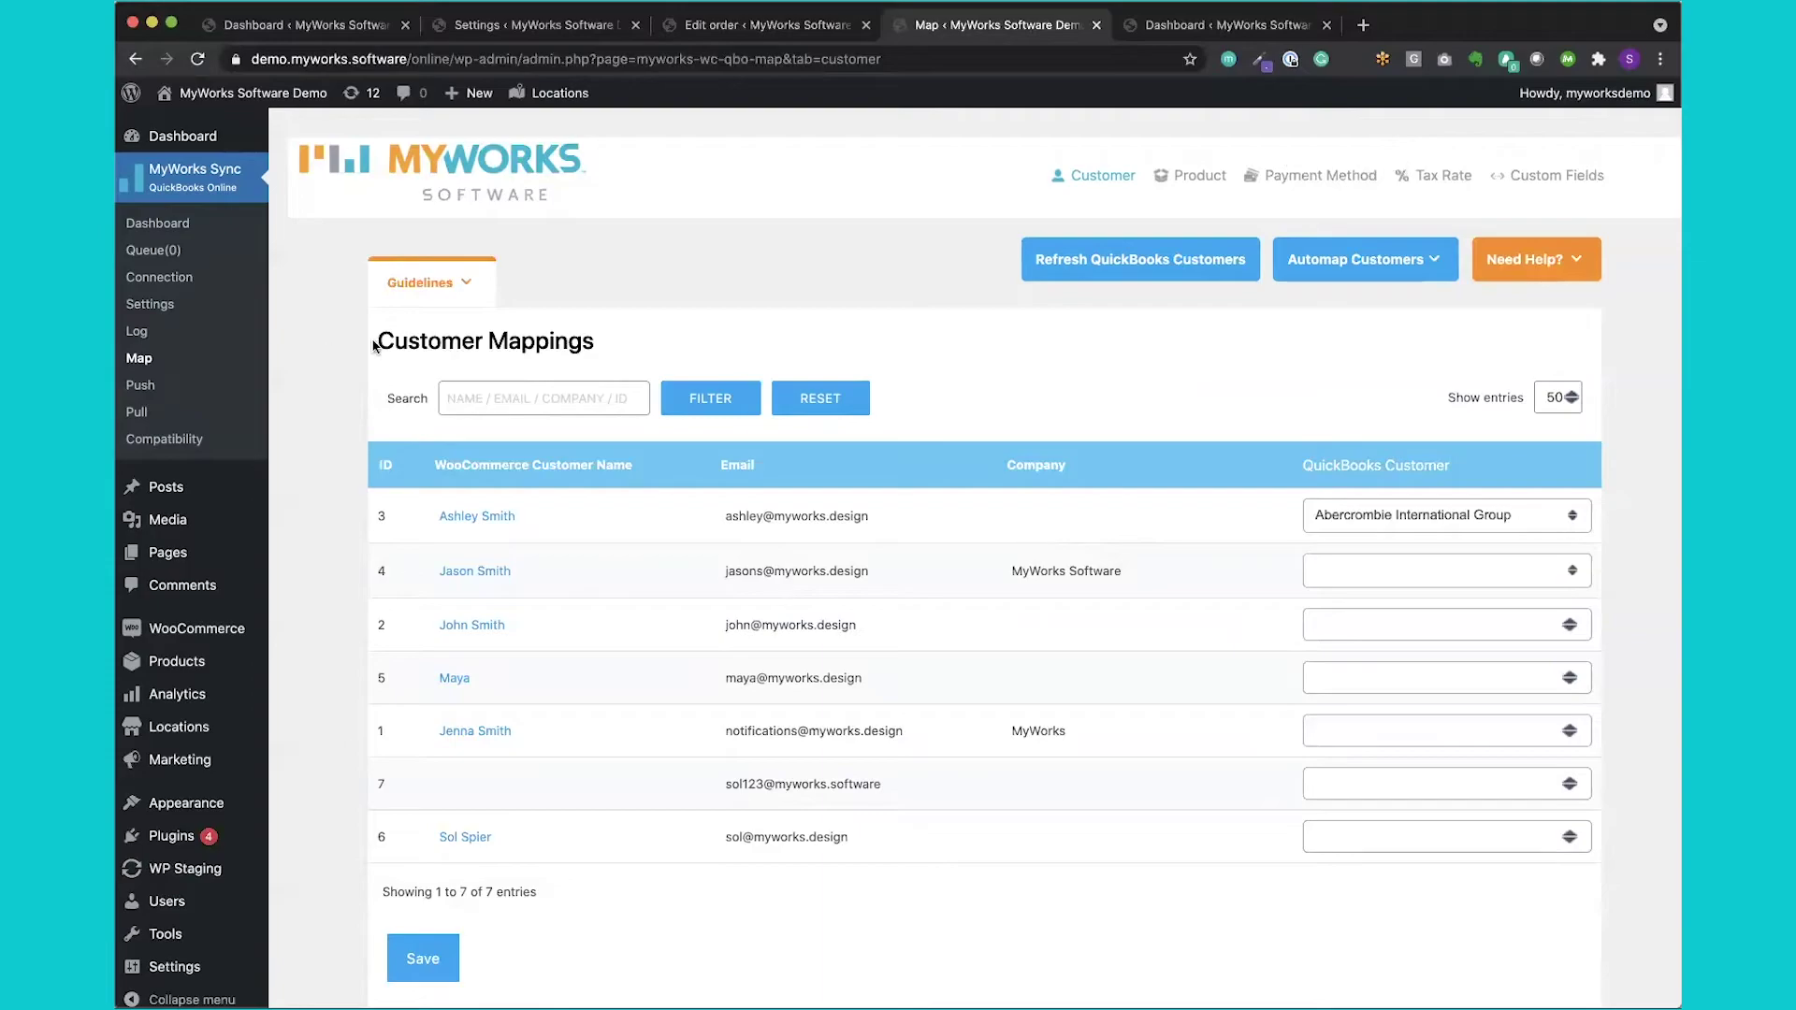
Open the list of orders for pushing to QuickBooks Online and select the three most recent orders.
left_click(150, 386)
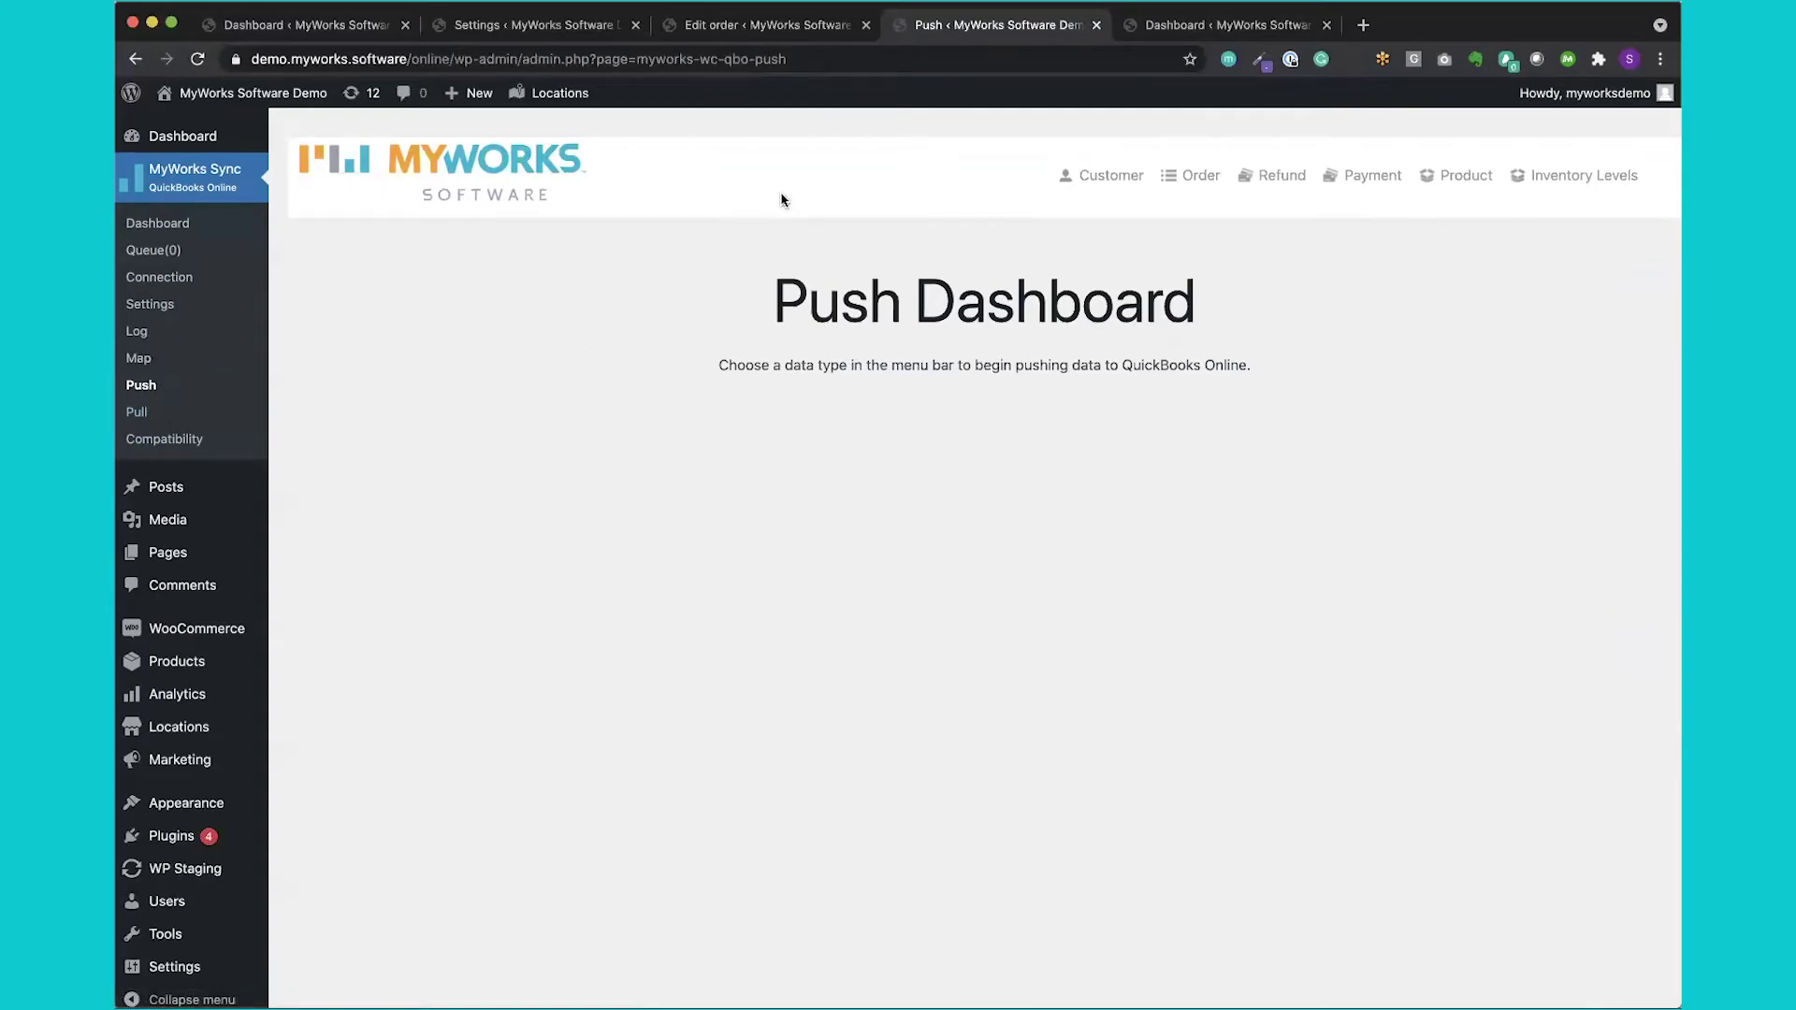
left_click(1177, 180)
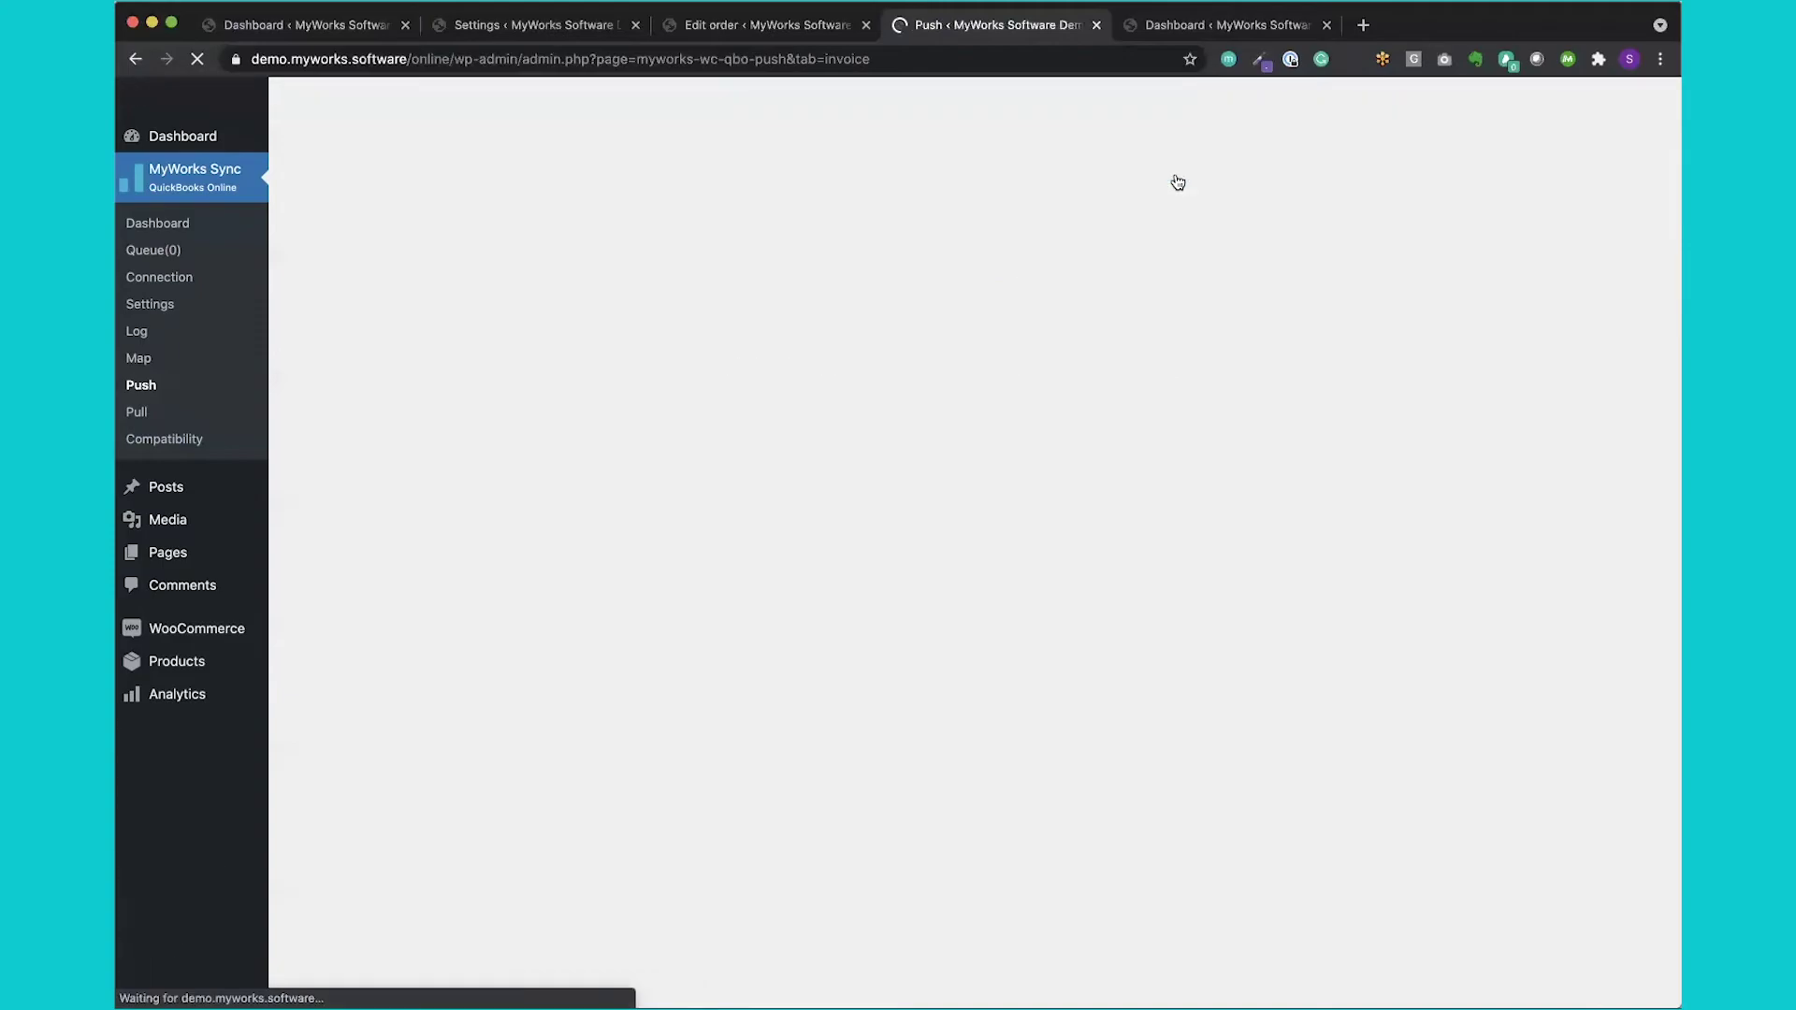
scroll(732, 295, "down", 3)
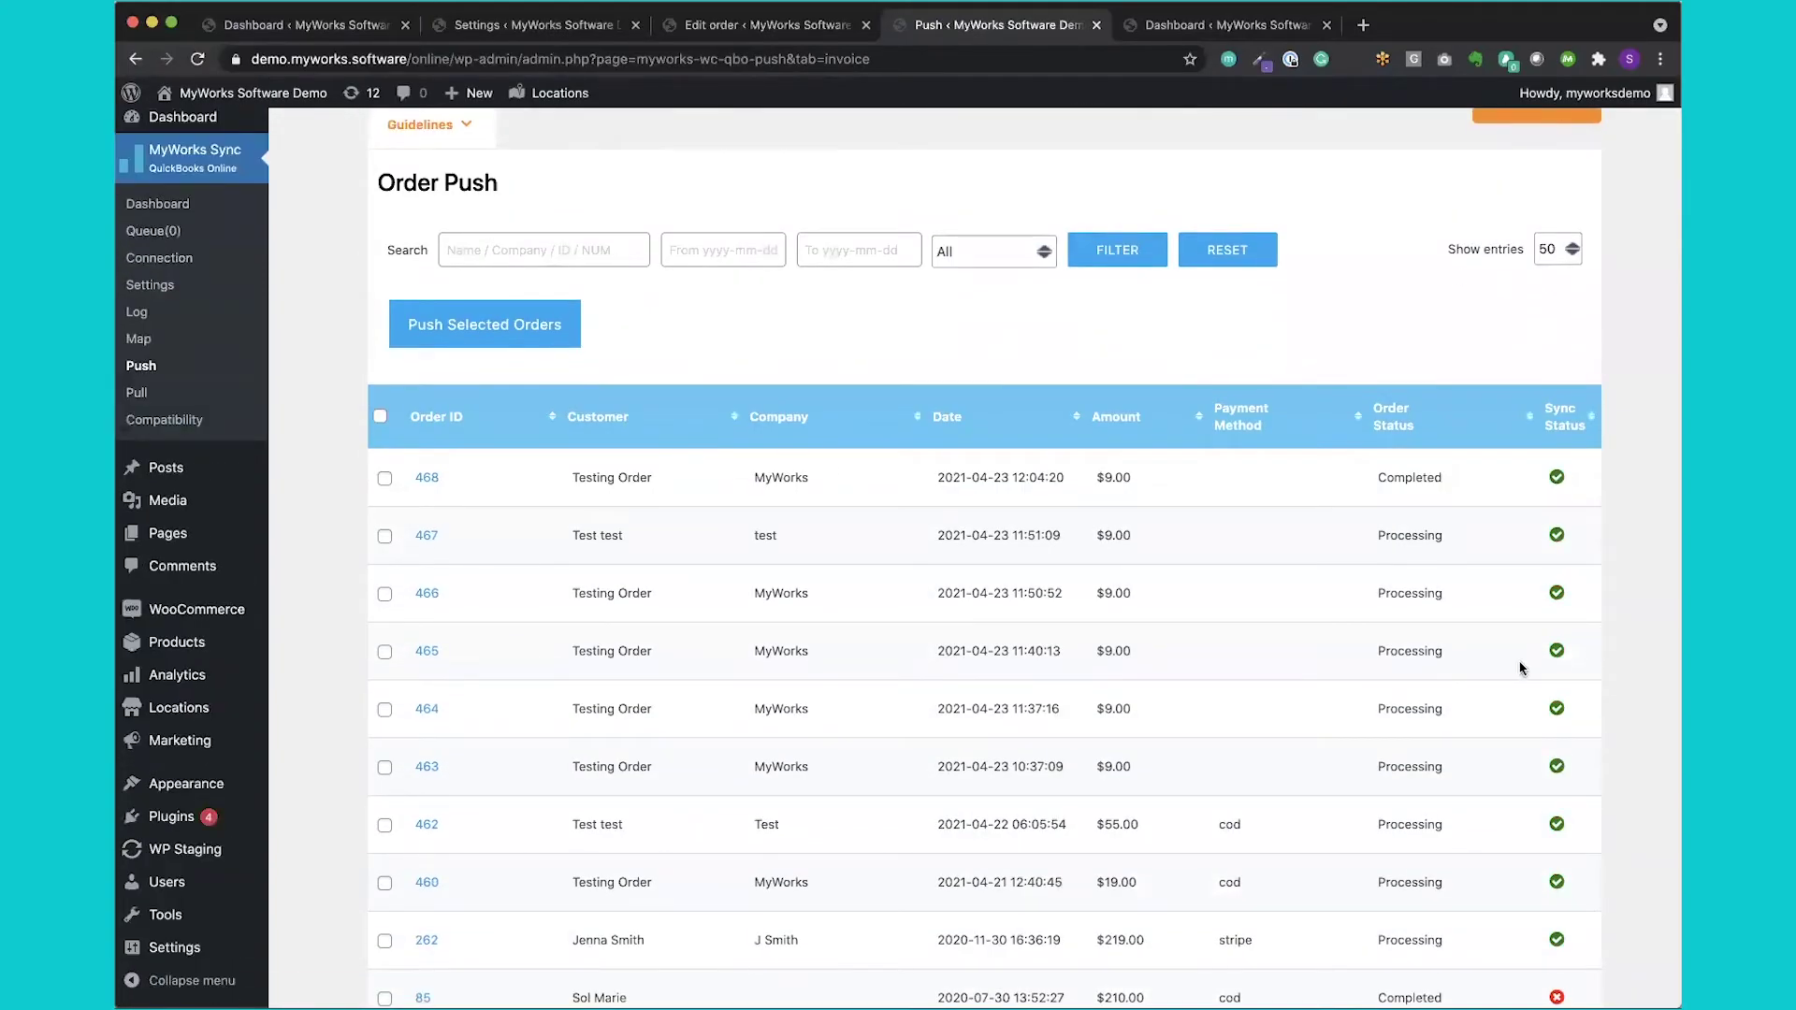
left_click(385, 483)
left_click(384, 540)
scroll(385, 596, "up", 1)
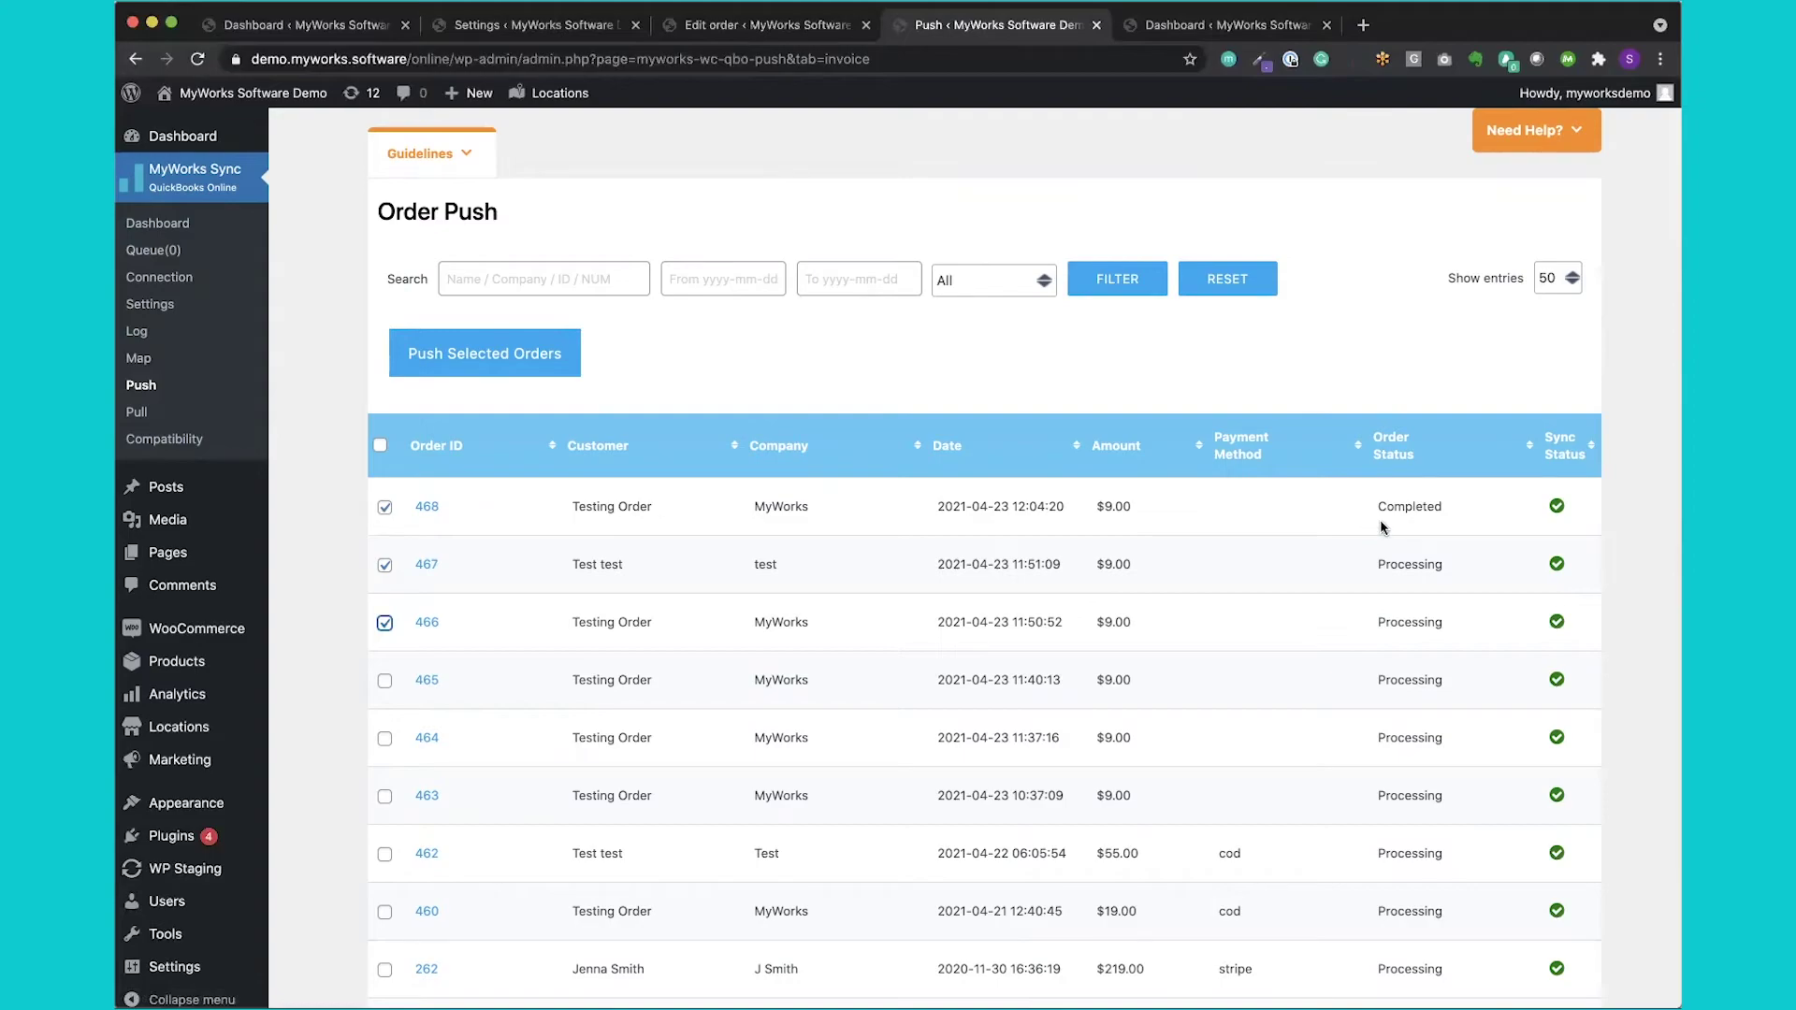
scroll(1378, 519, "up", 3)
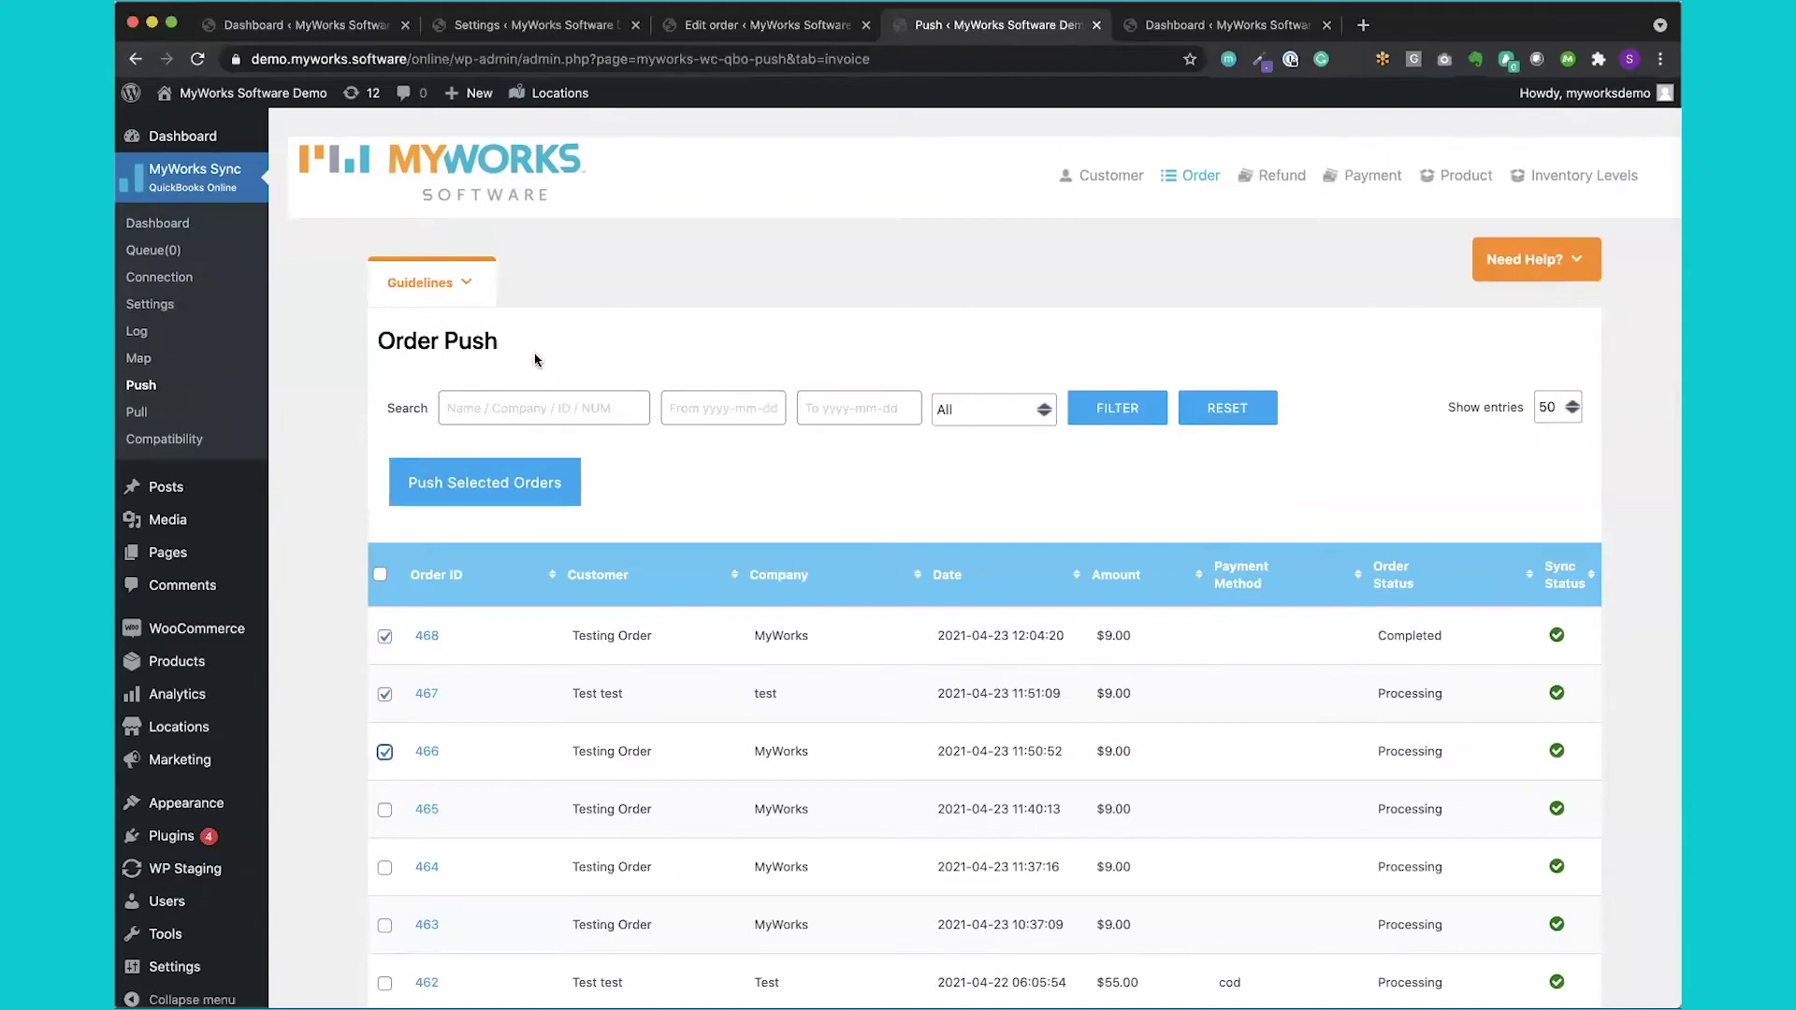
Open the order sync settings and try SalesReceipt and Estimate as the type WooCommerce orders sync as.
left_click(173, 304)
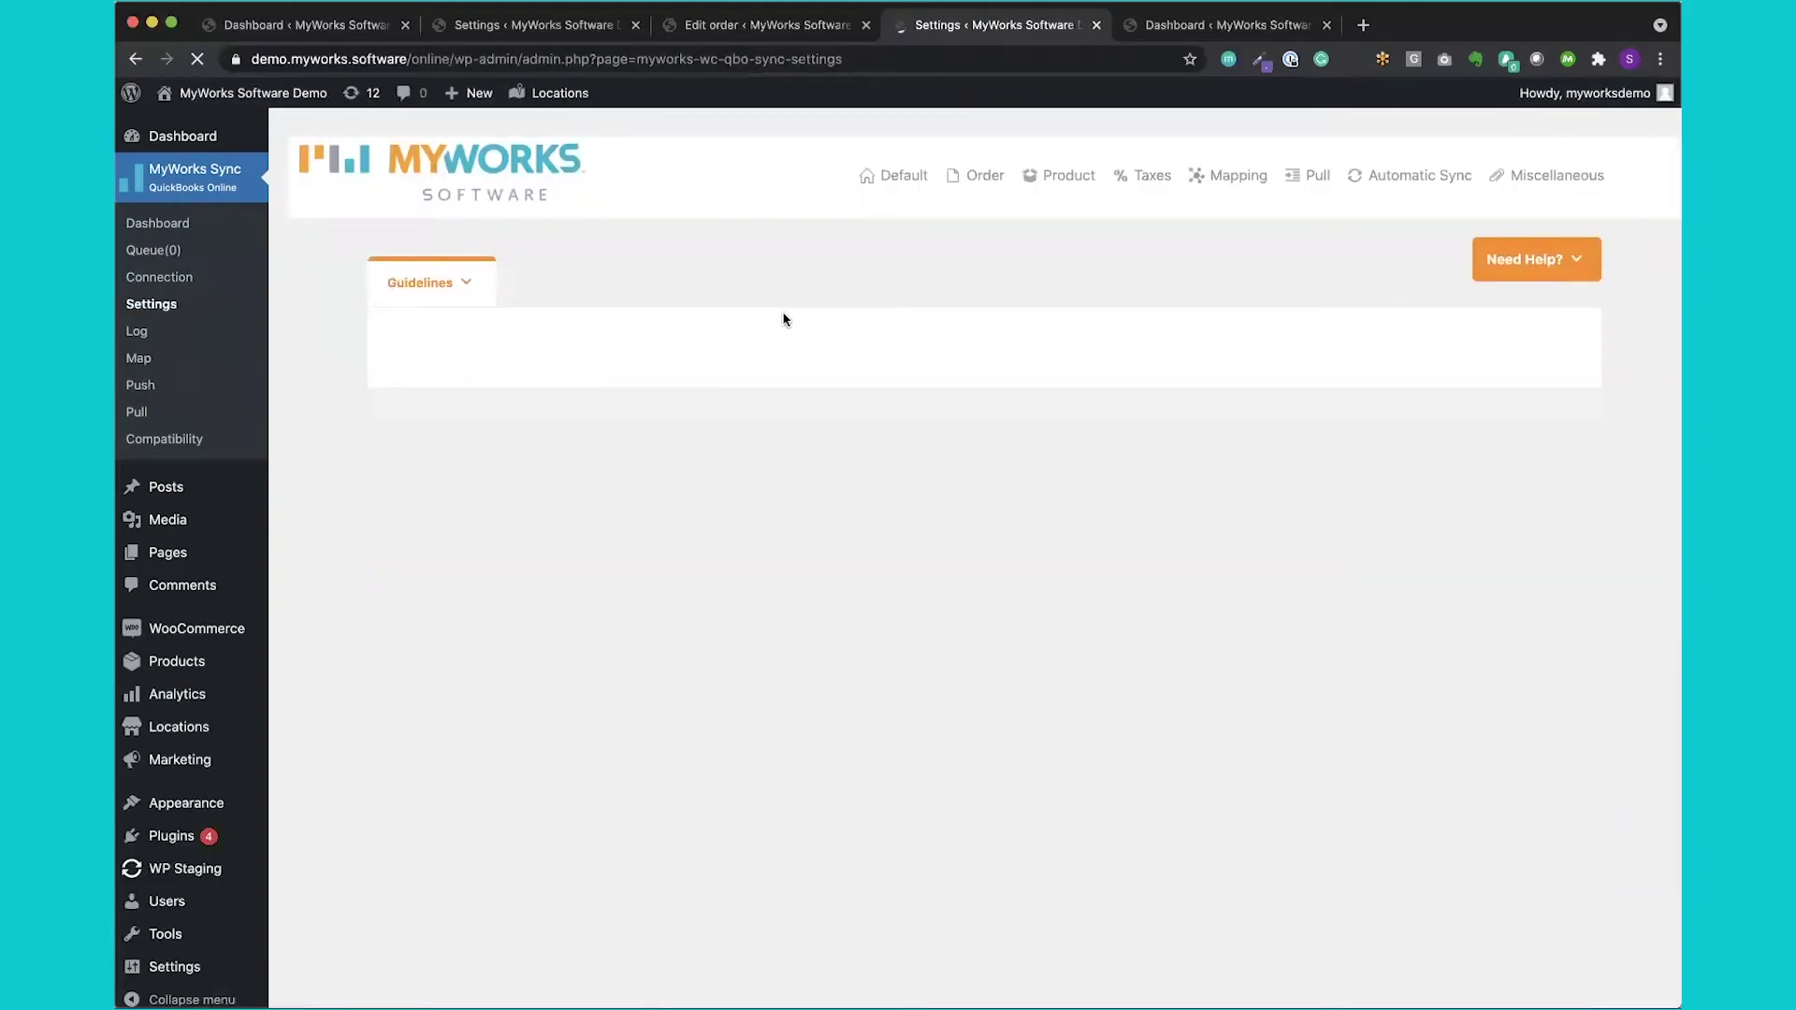
left_click(981, 182)
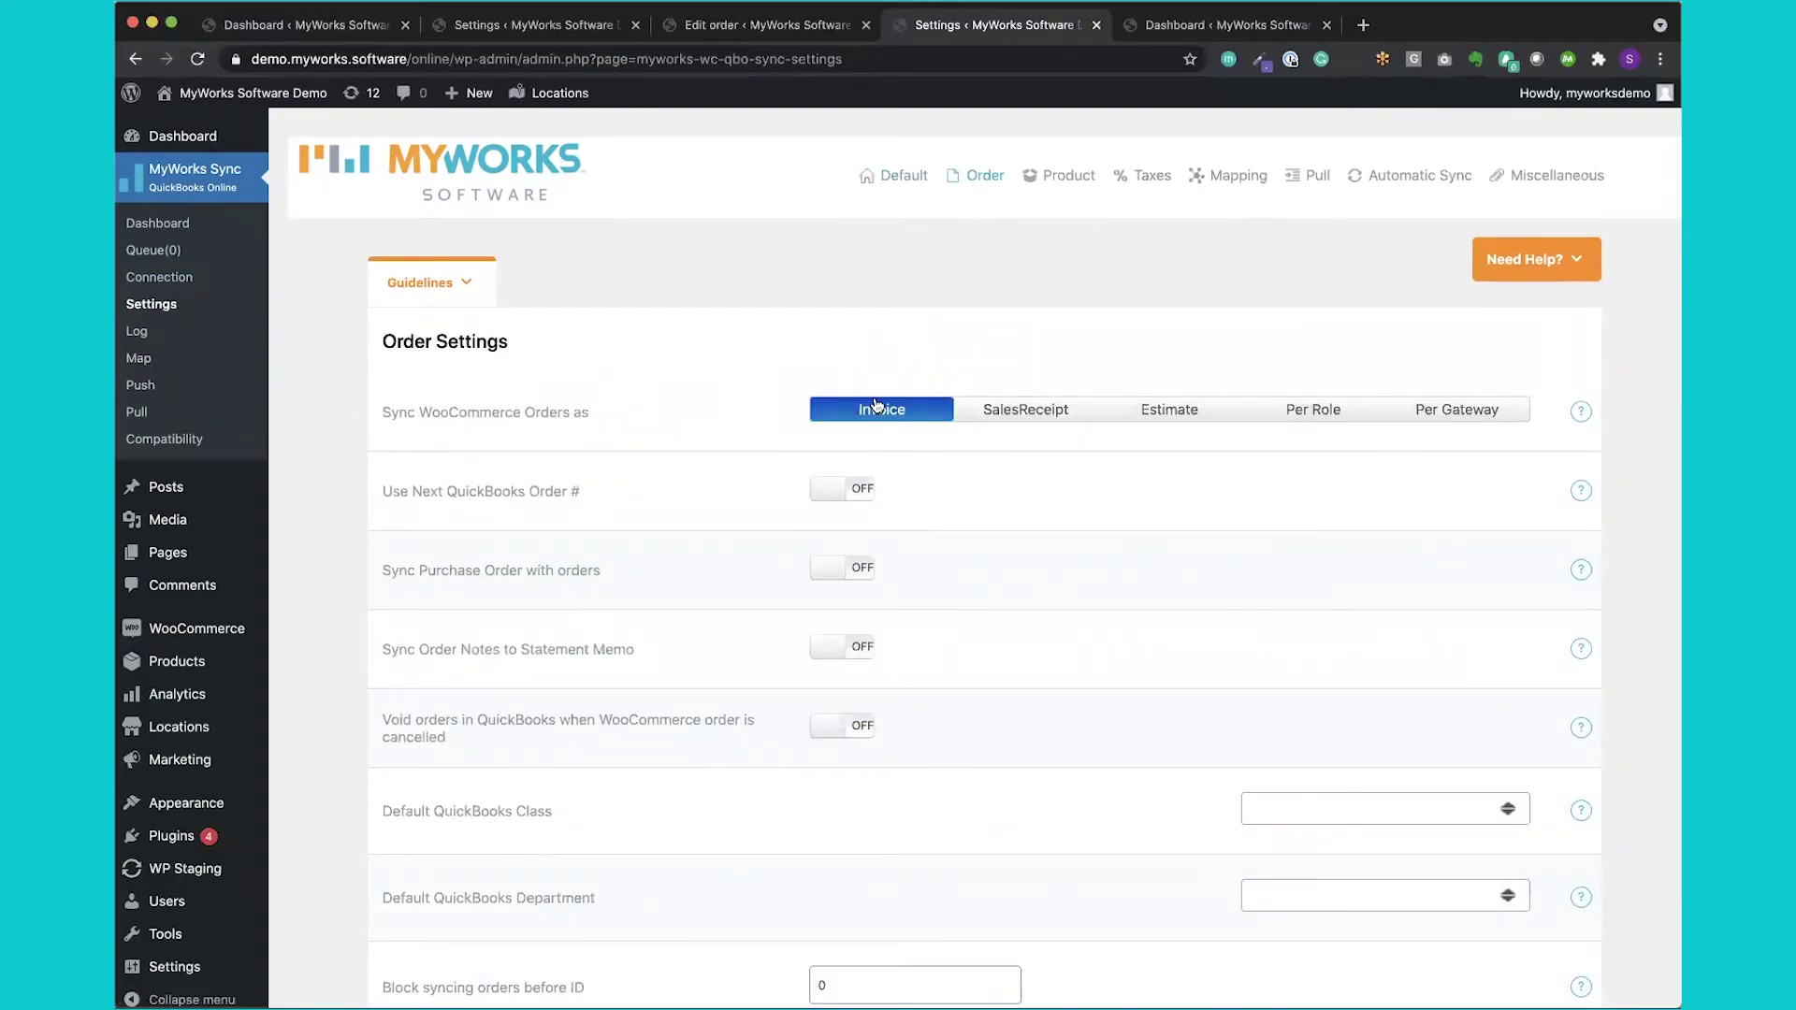
left_click(1022, 410)
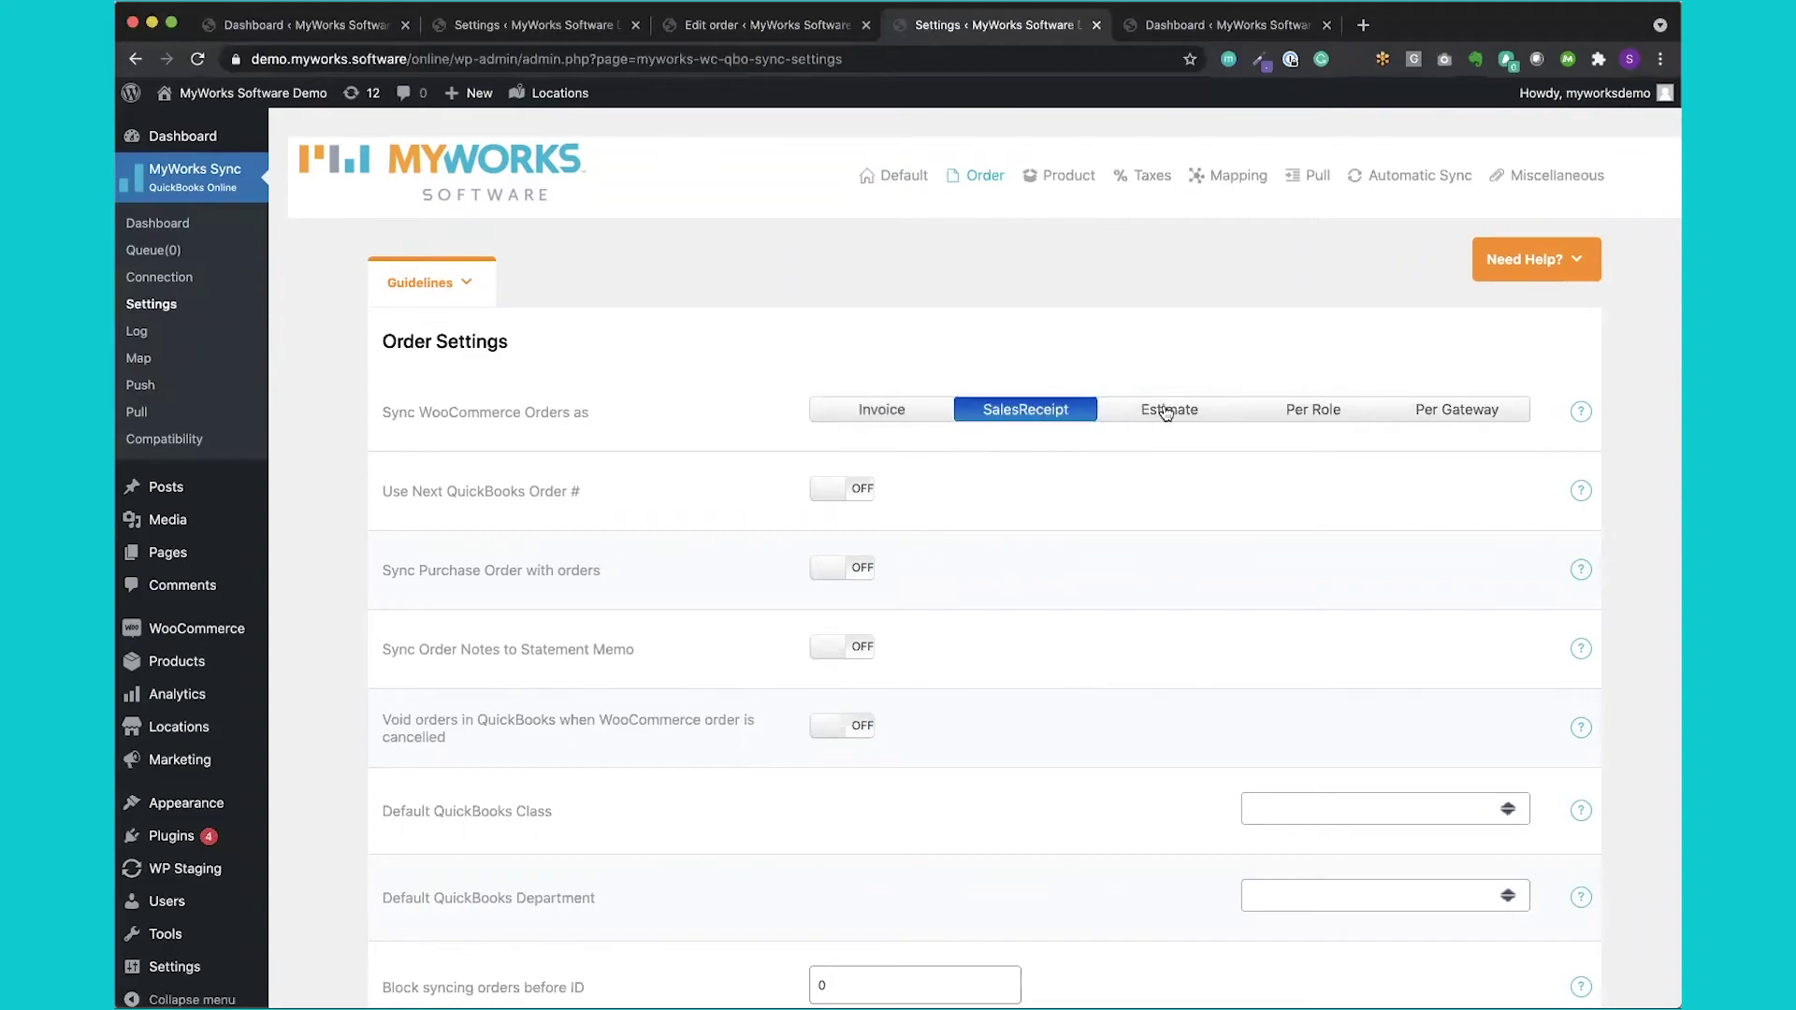
left_click(1165, 409)
Review which order statuses can trigger automatic order syncing, keeping Processing and Completed selected.
scroll(1158, 542, "down", 10)
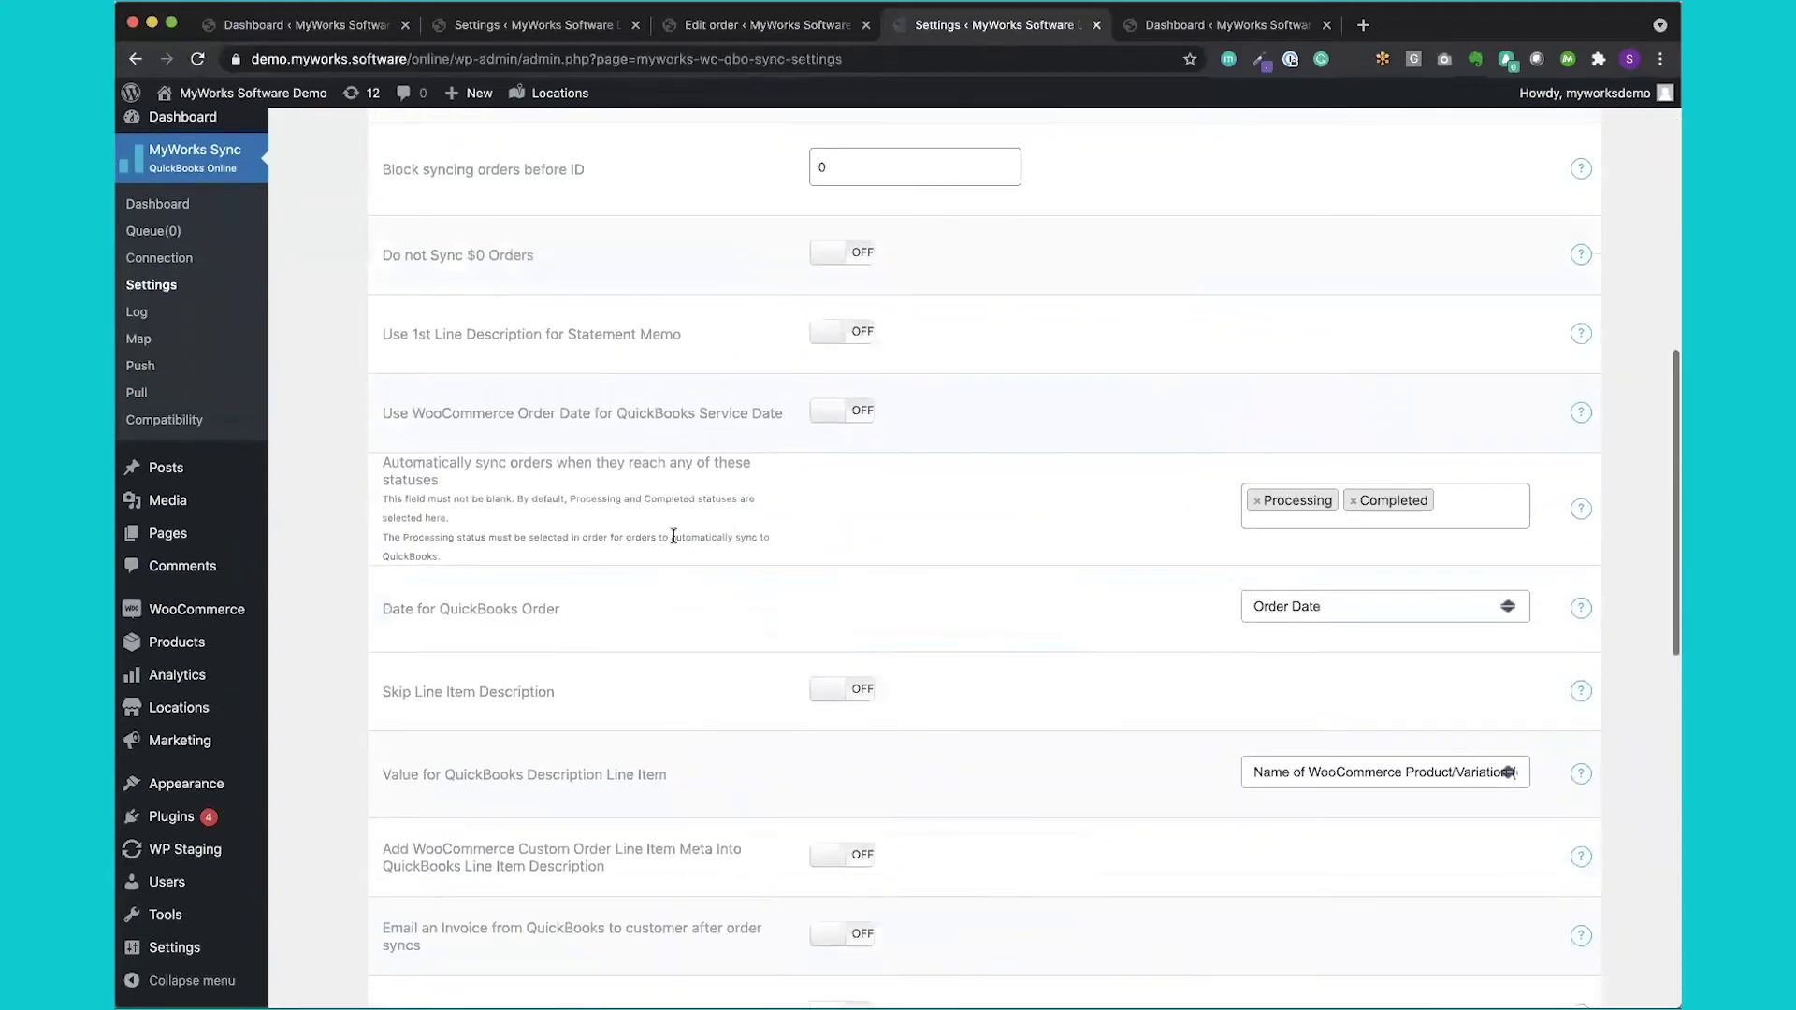
left_click(1468, 505)
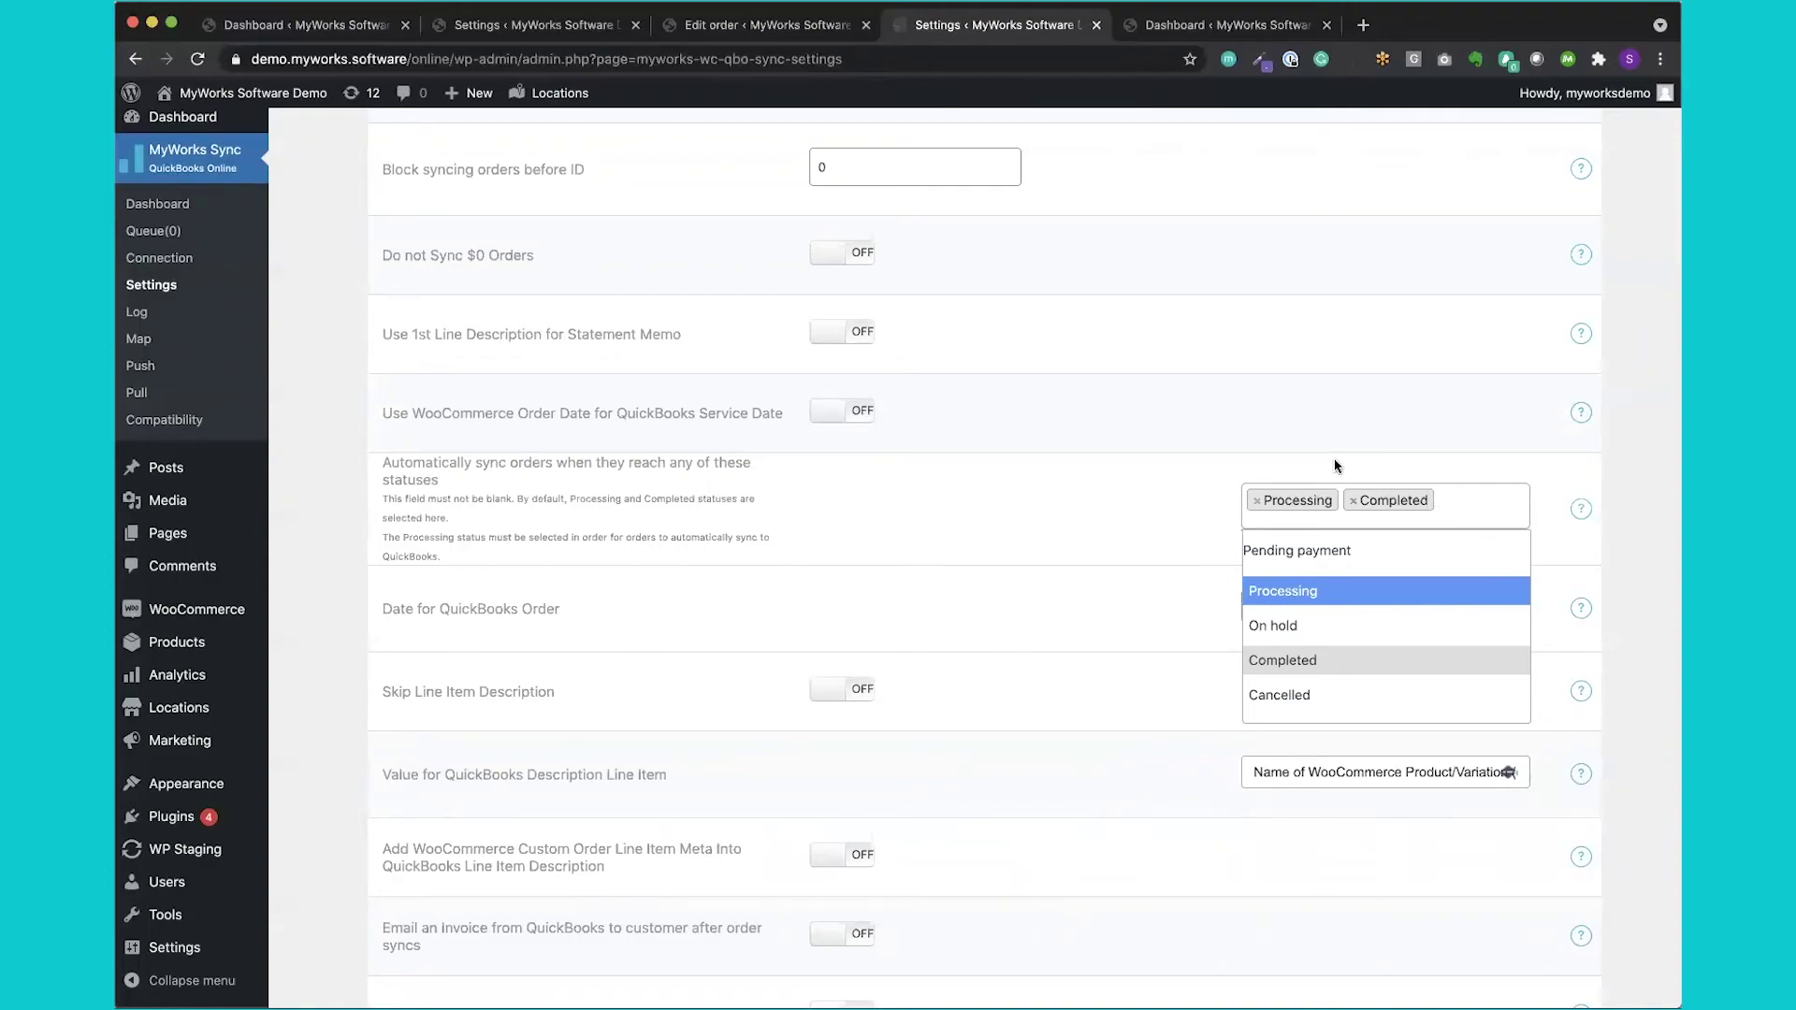
left_click(1075, 532)
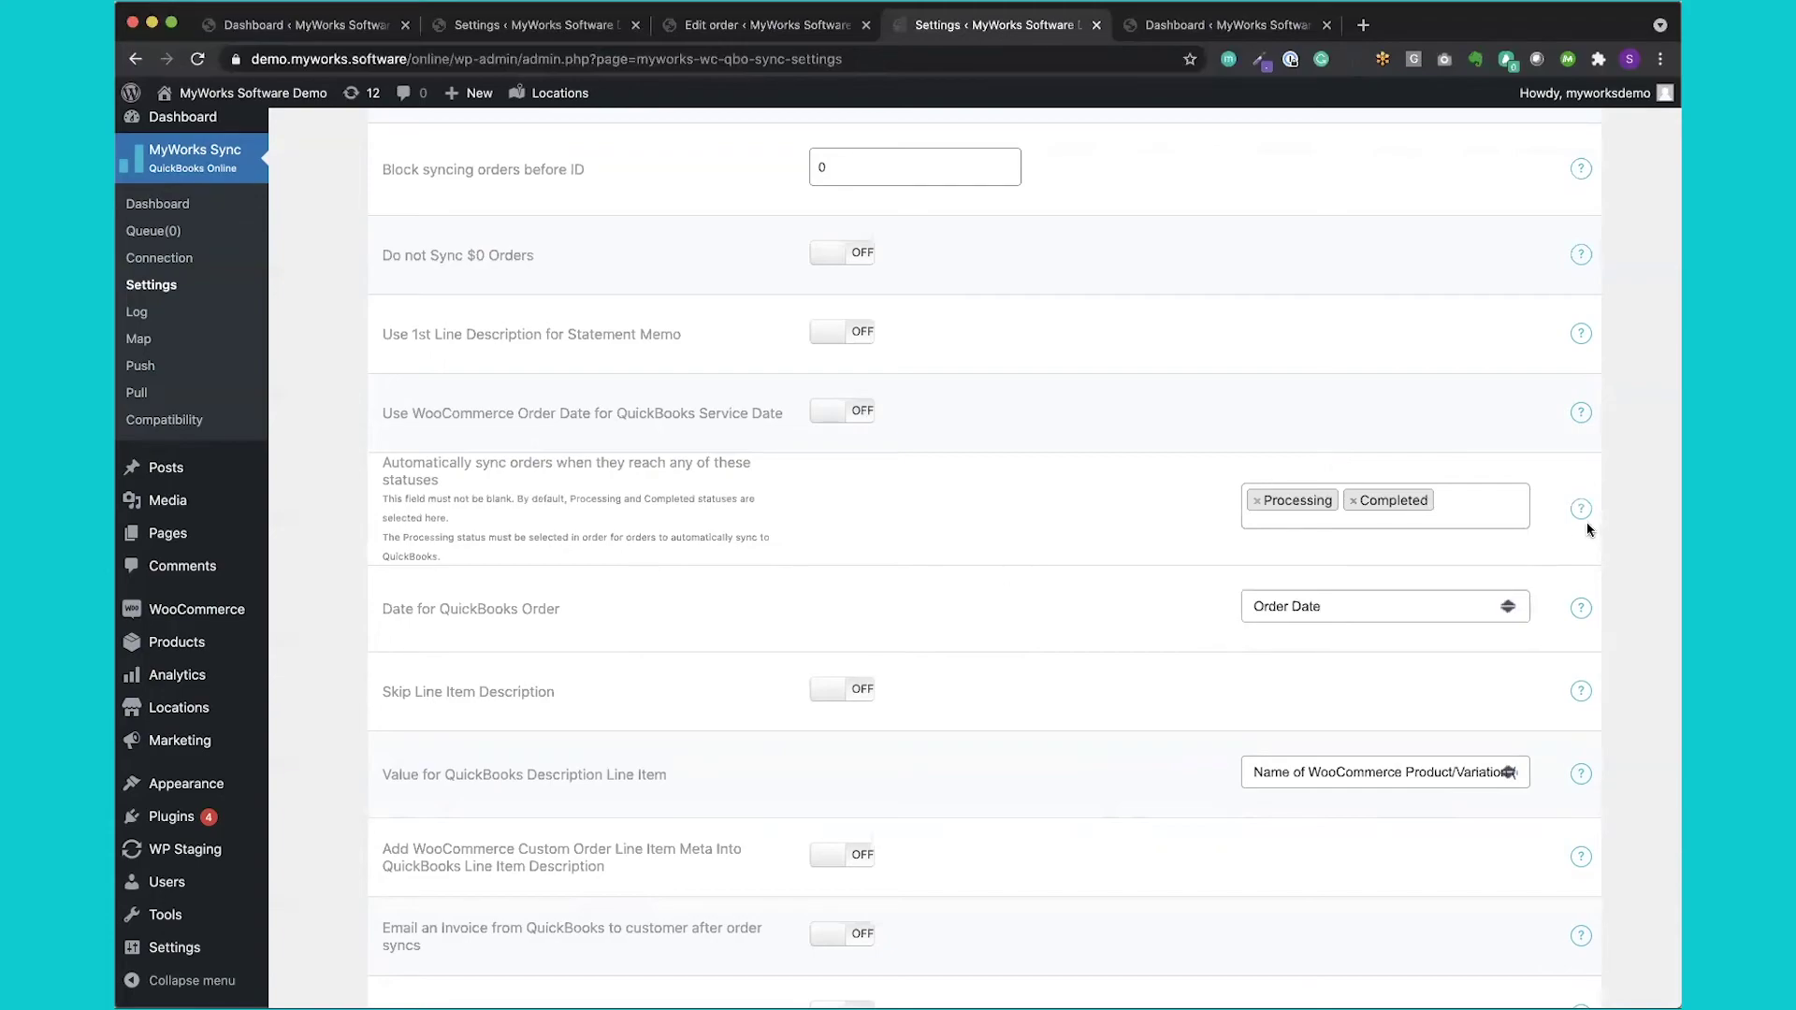
left_click(1478, 500)
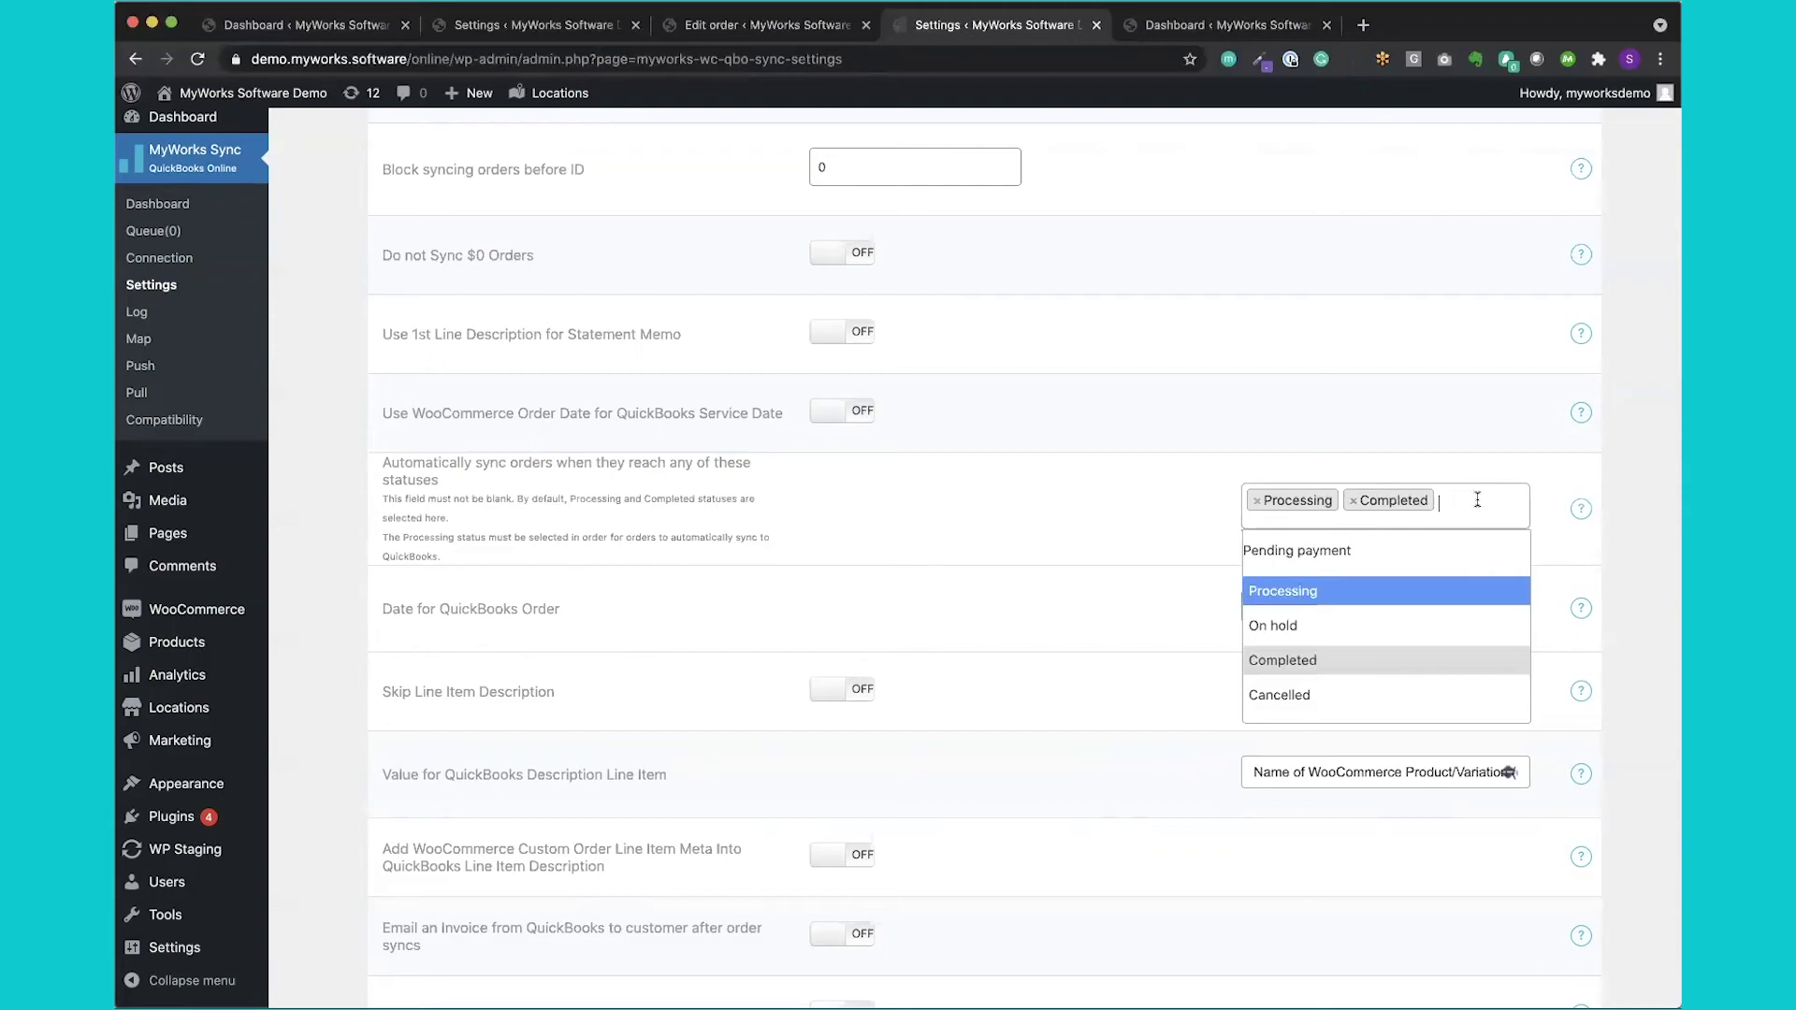
left_click(1132, 609)
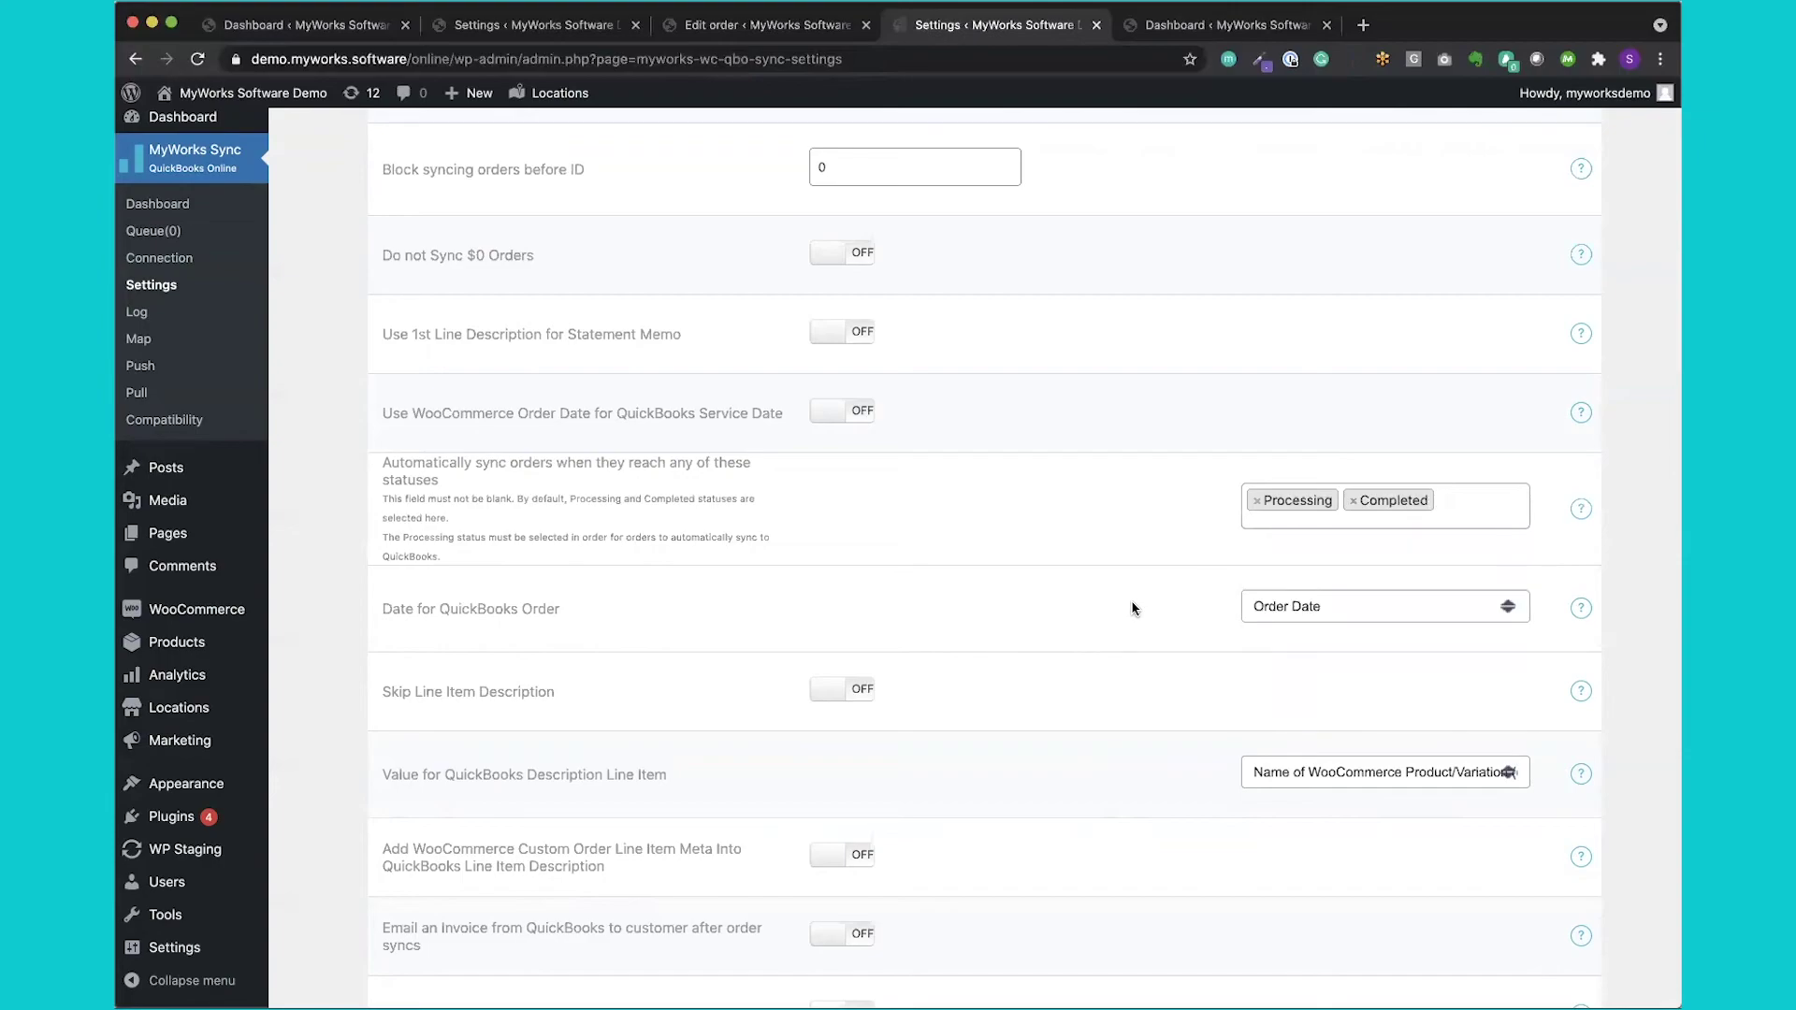
Review the remaining order sync settings, from the QuickBooks order date and line item description options through to the PrintStatus value.
scroll(1132, 609, "down", 4)
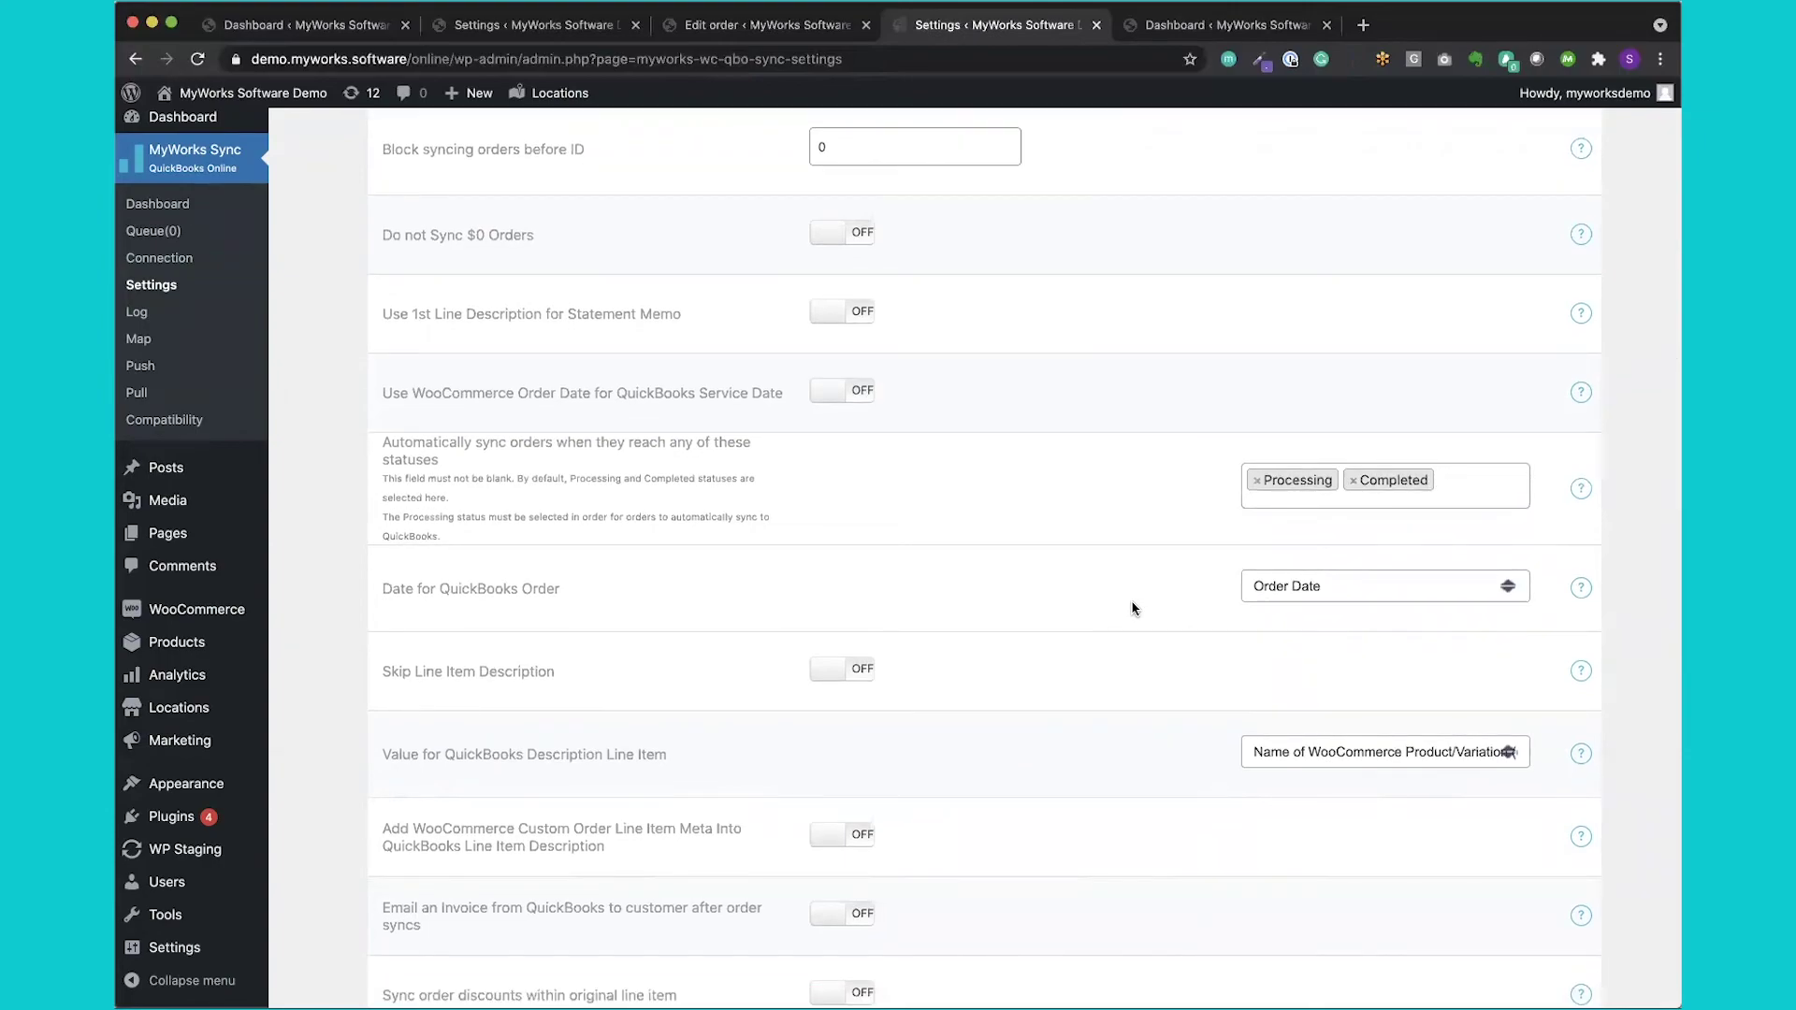
scroll(1123, 627, "down", 5)
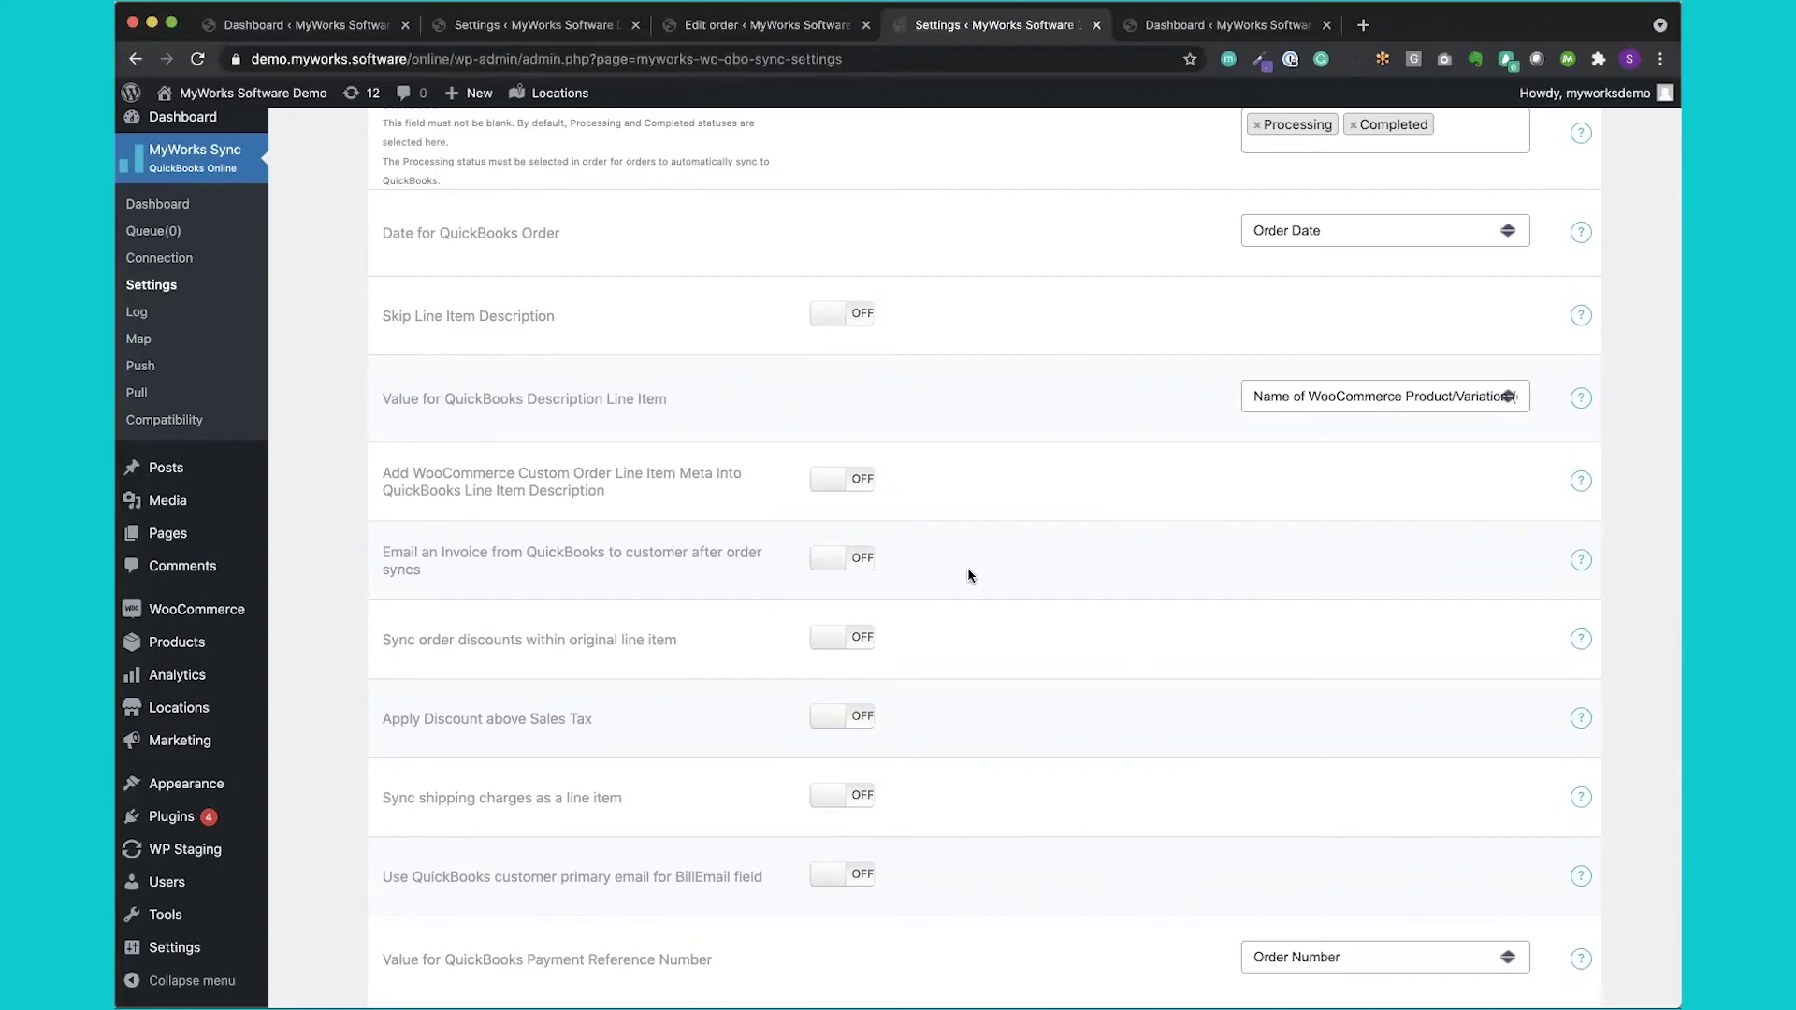
scroll(969, 575, "down", 9)
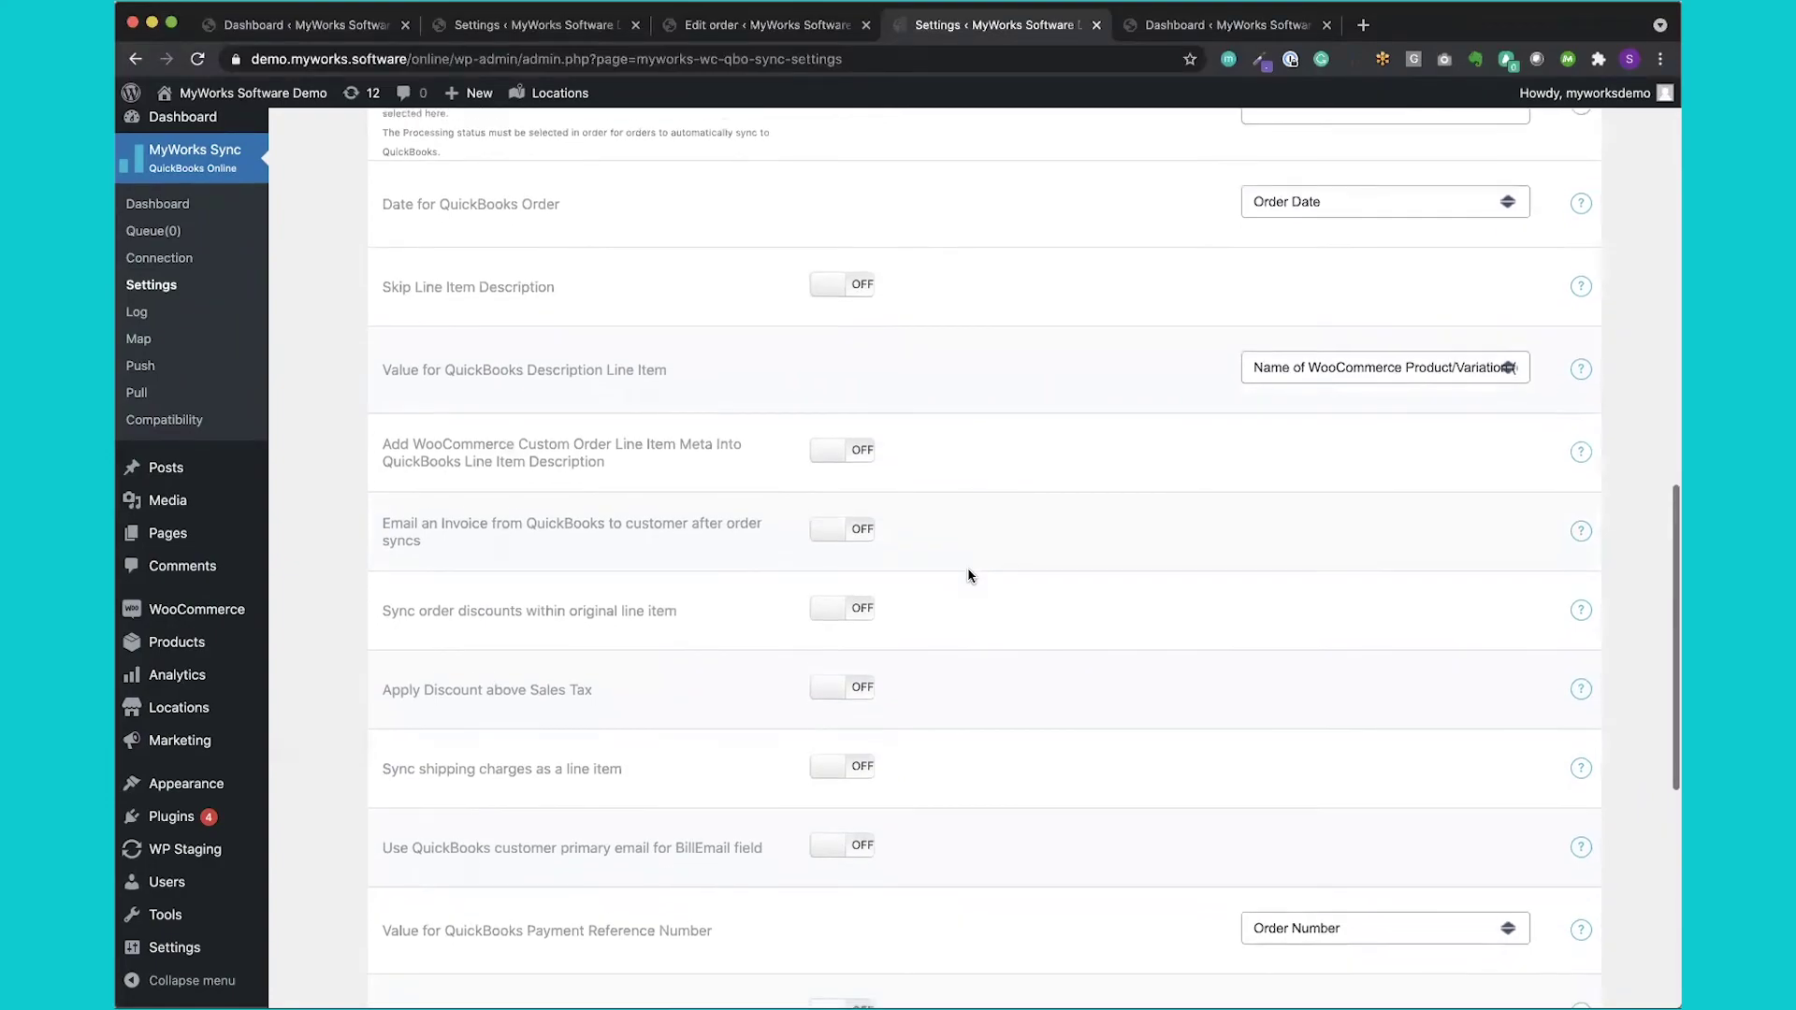
scroll(969, 575, "down", 4)
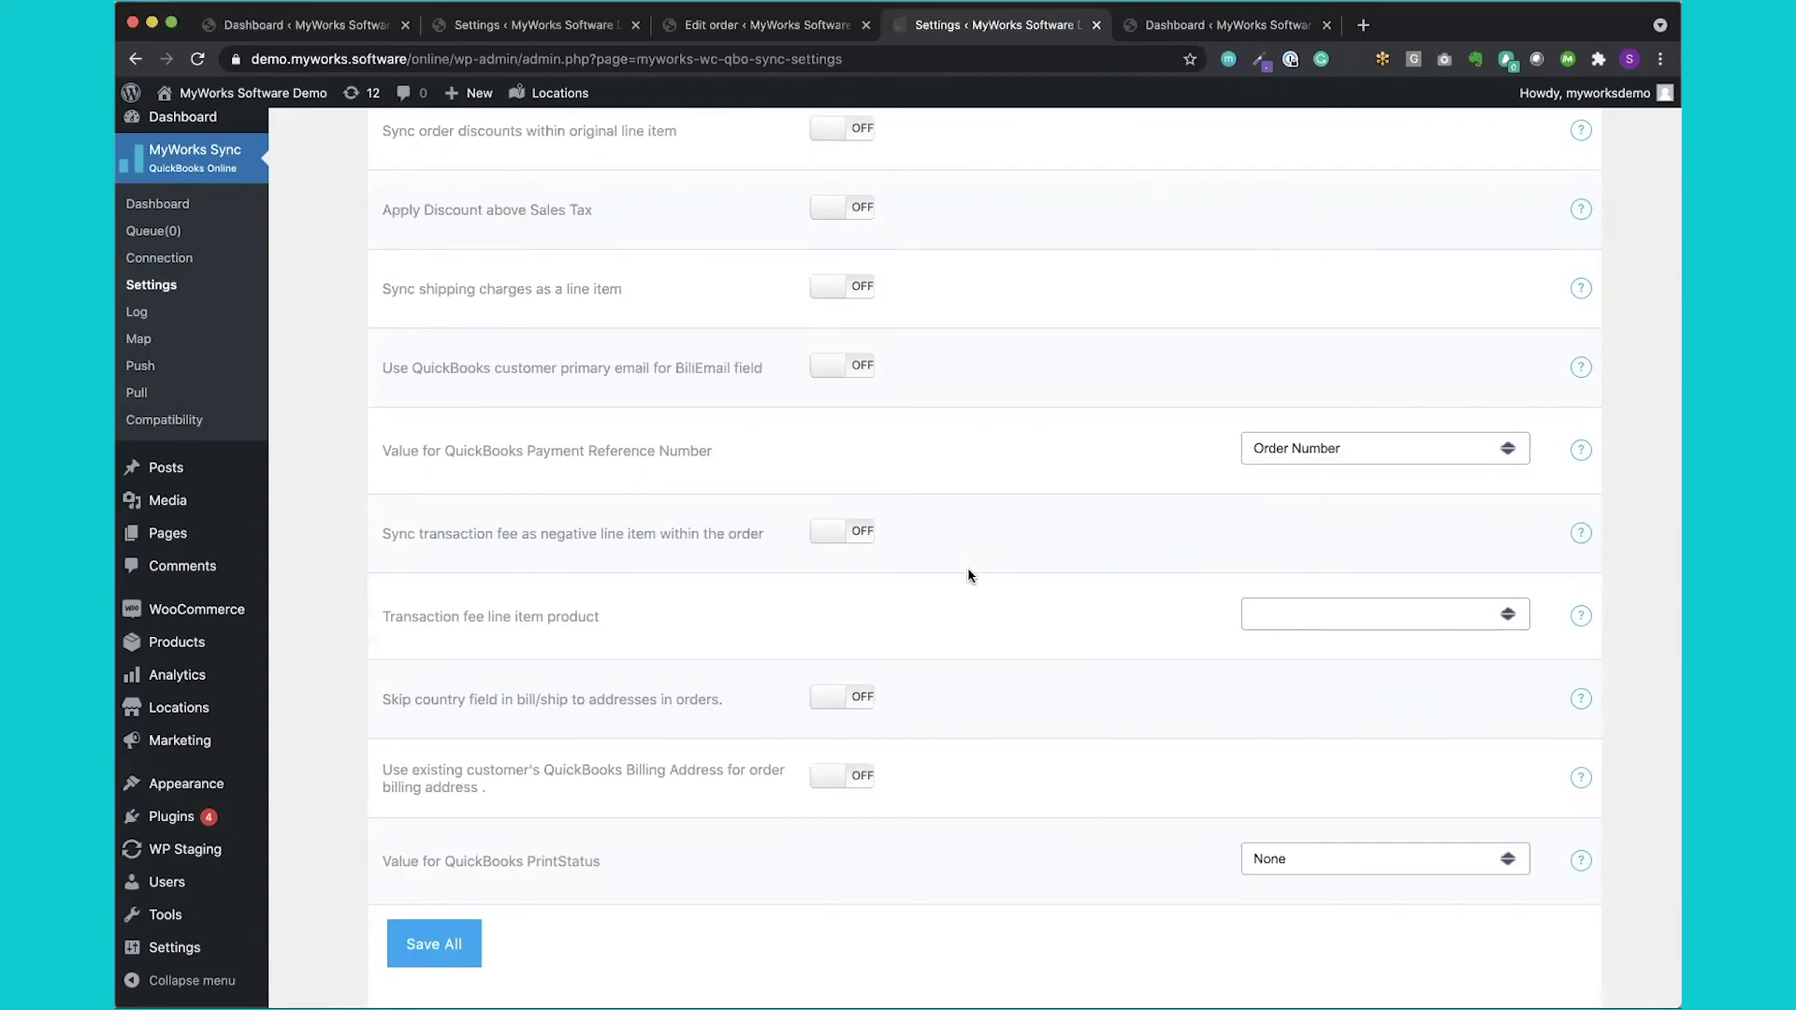
scroll(969, 575, "down", 1)
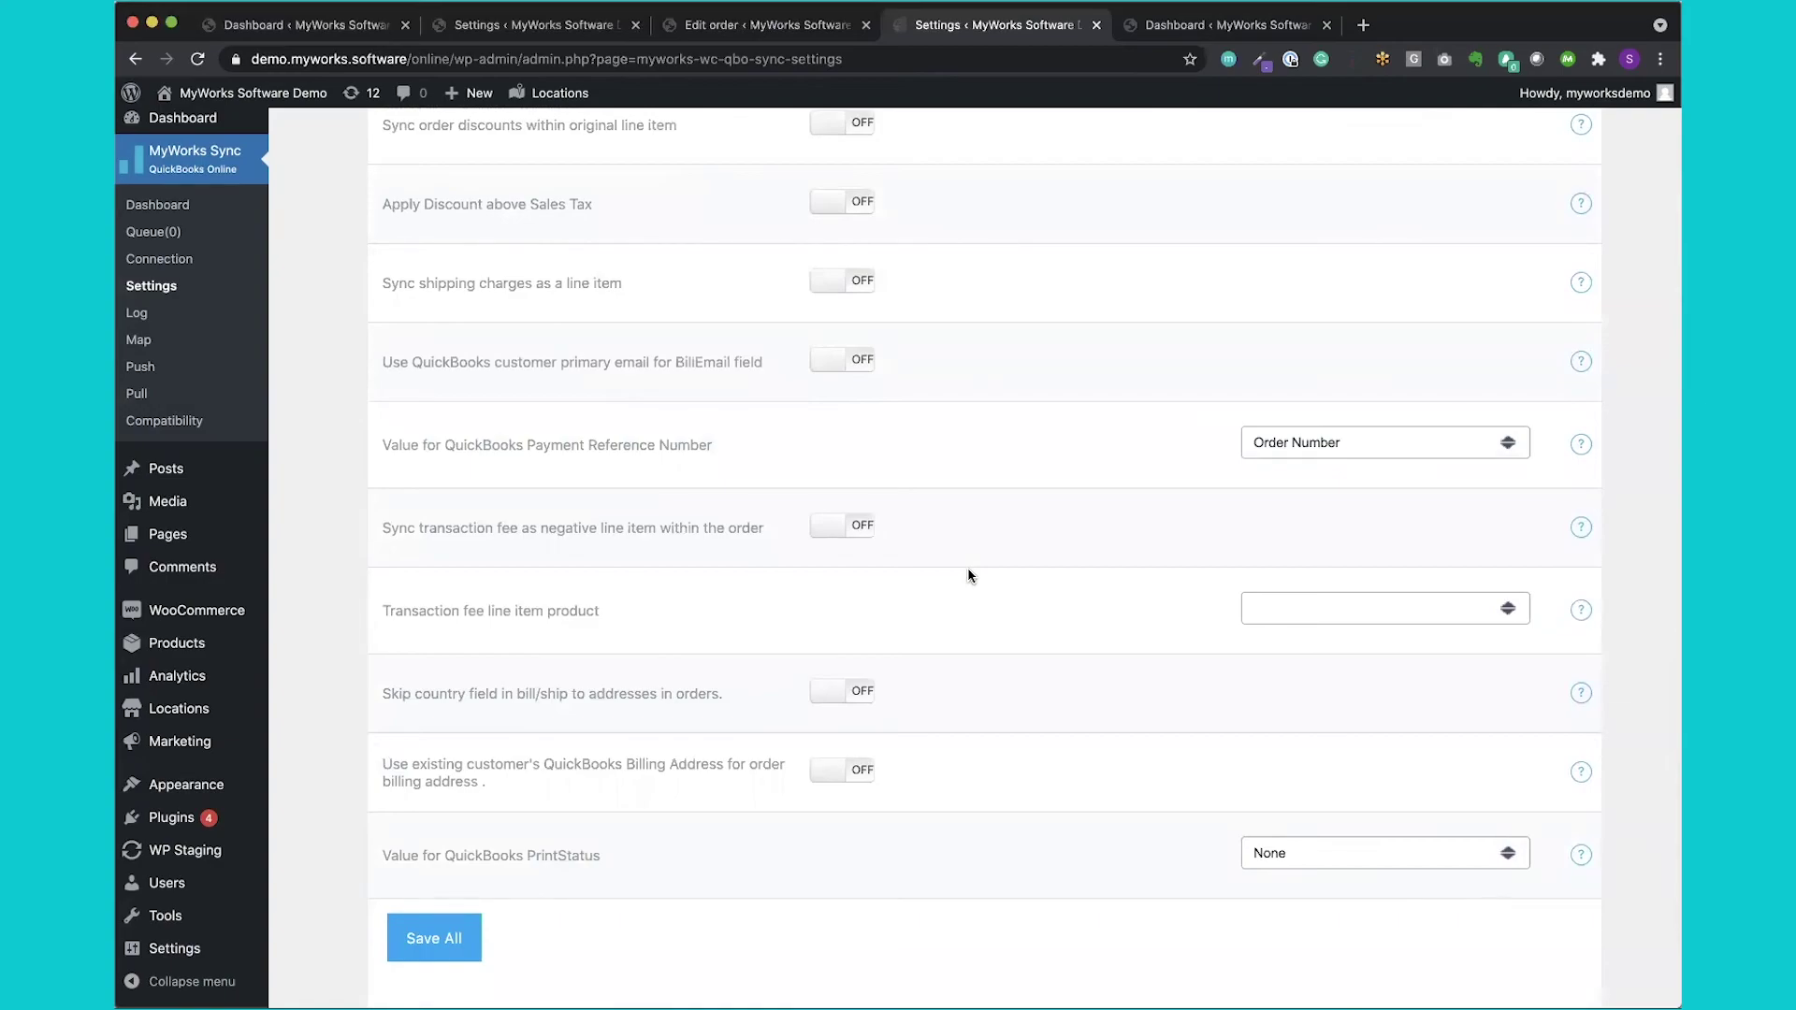
scroll(968, 576, "up", 15)
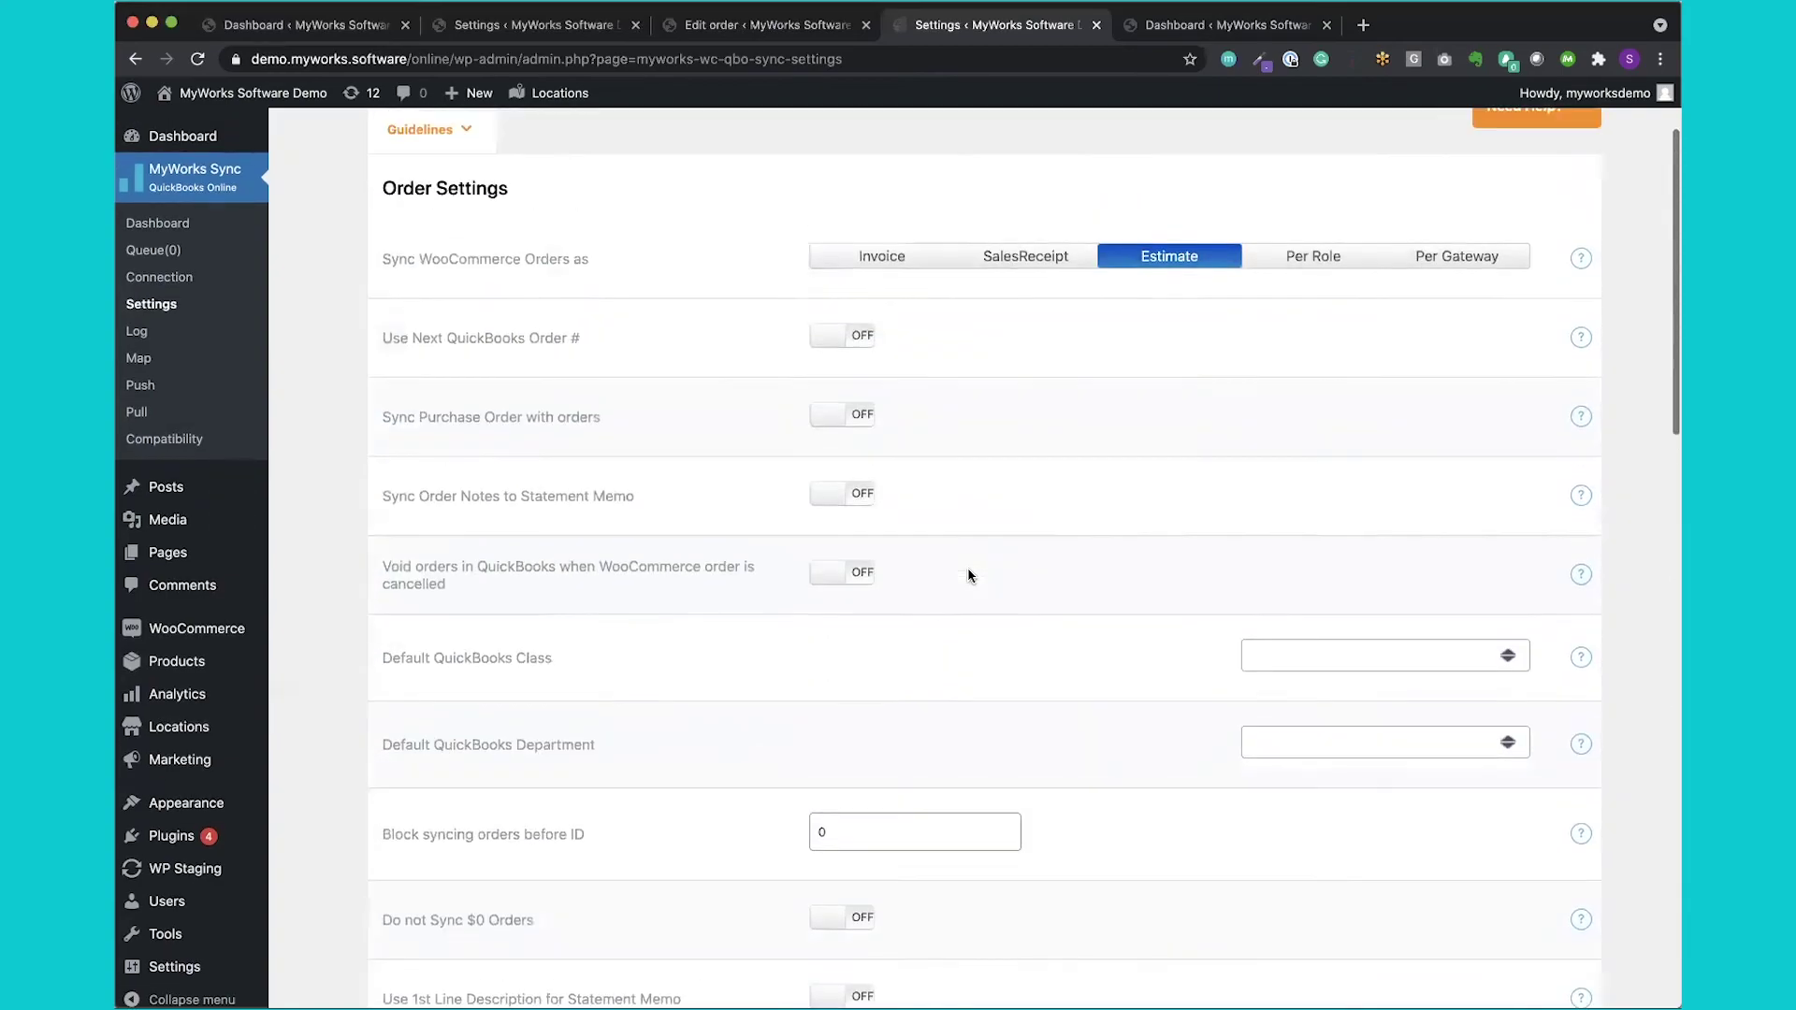
scroll(969, 575, "up", 2)
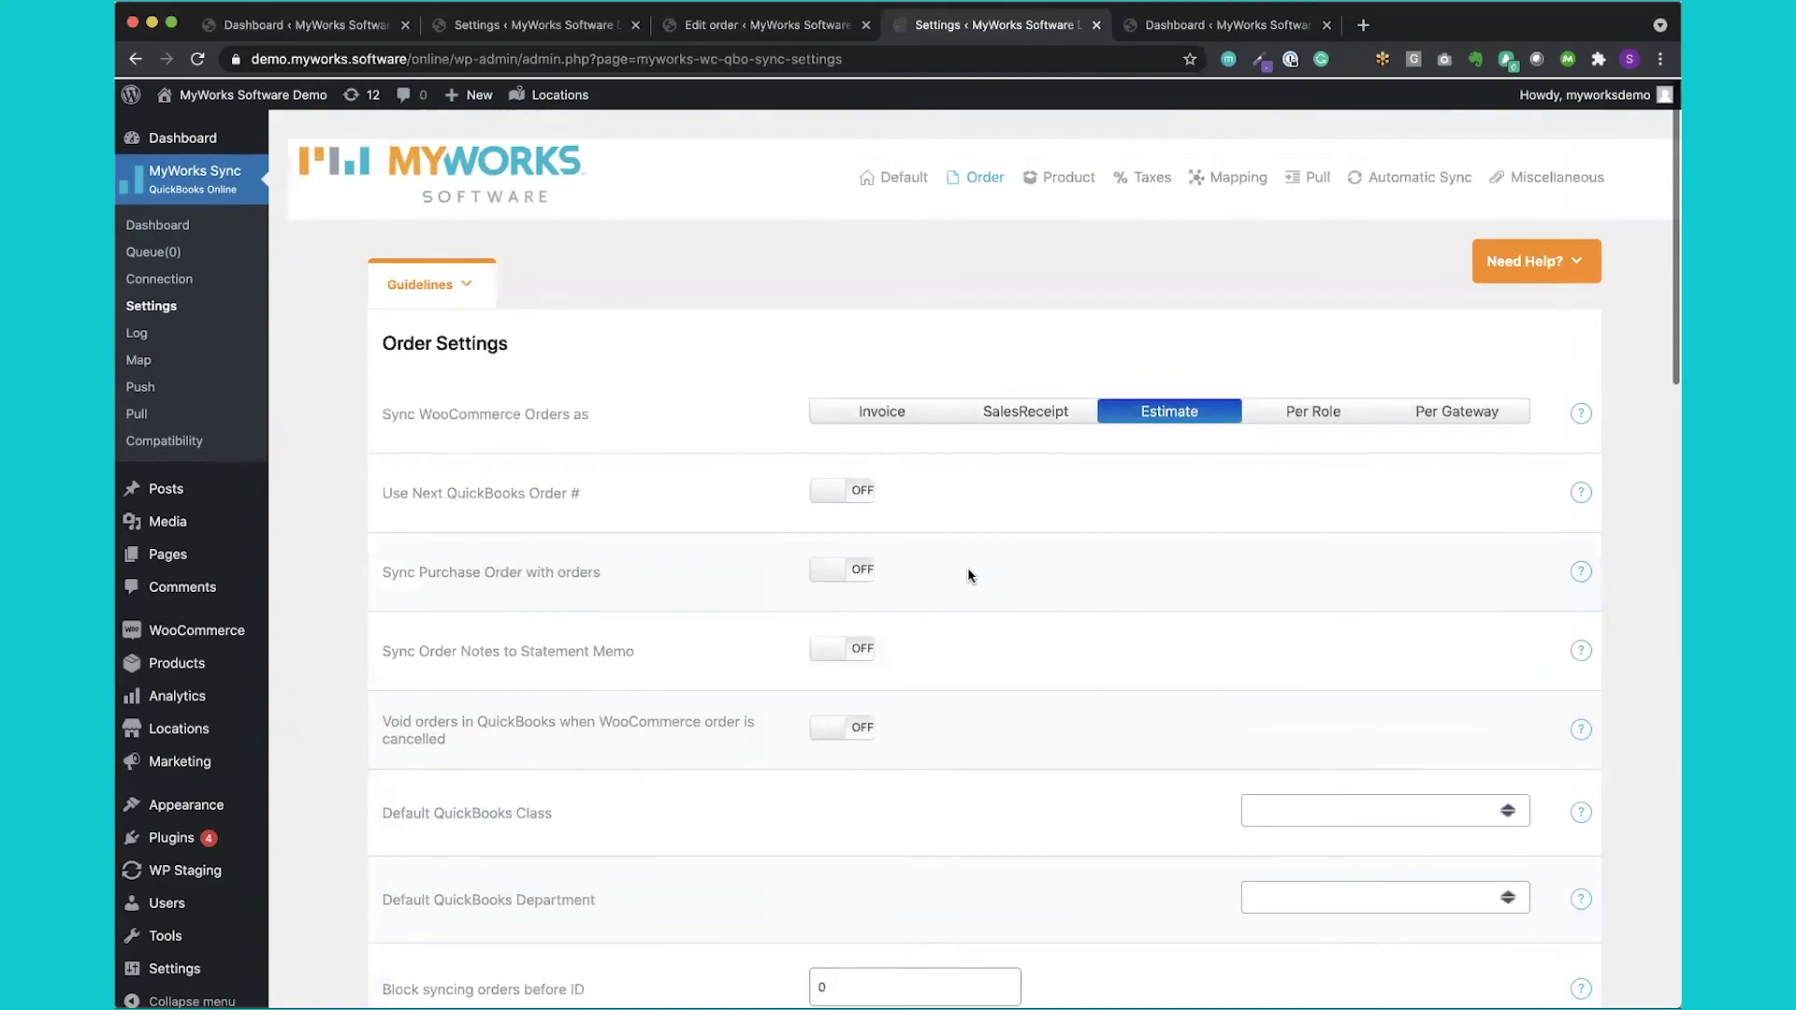
View the MyWorks Sync dashboard and examine the compatibility settings for custom order numbers, user role mapping and shipment tracking.
left_click(178, 221)
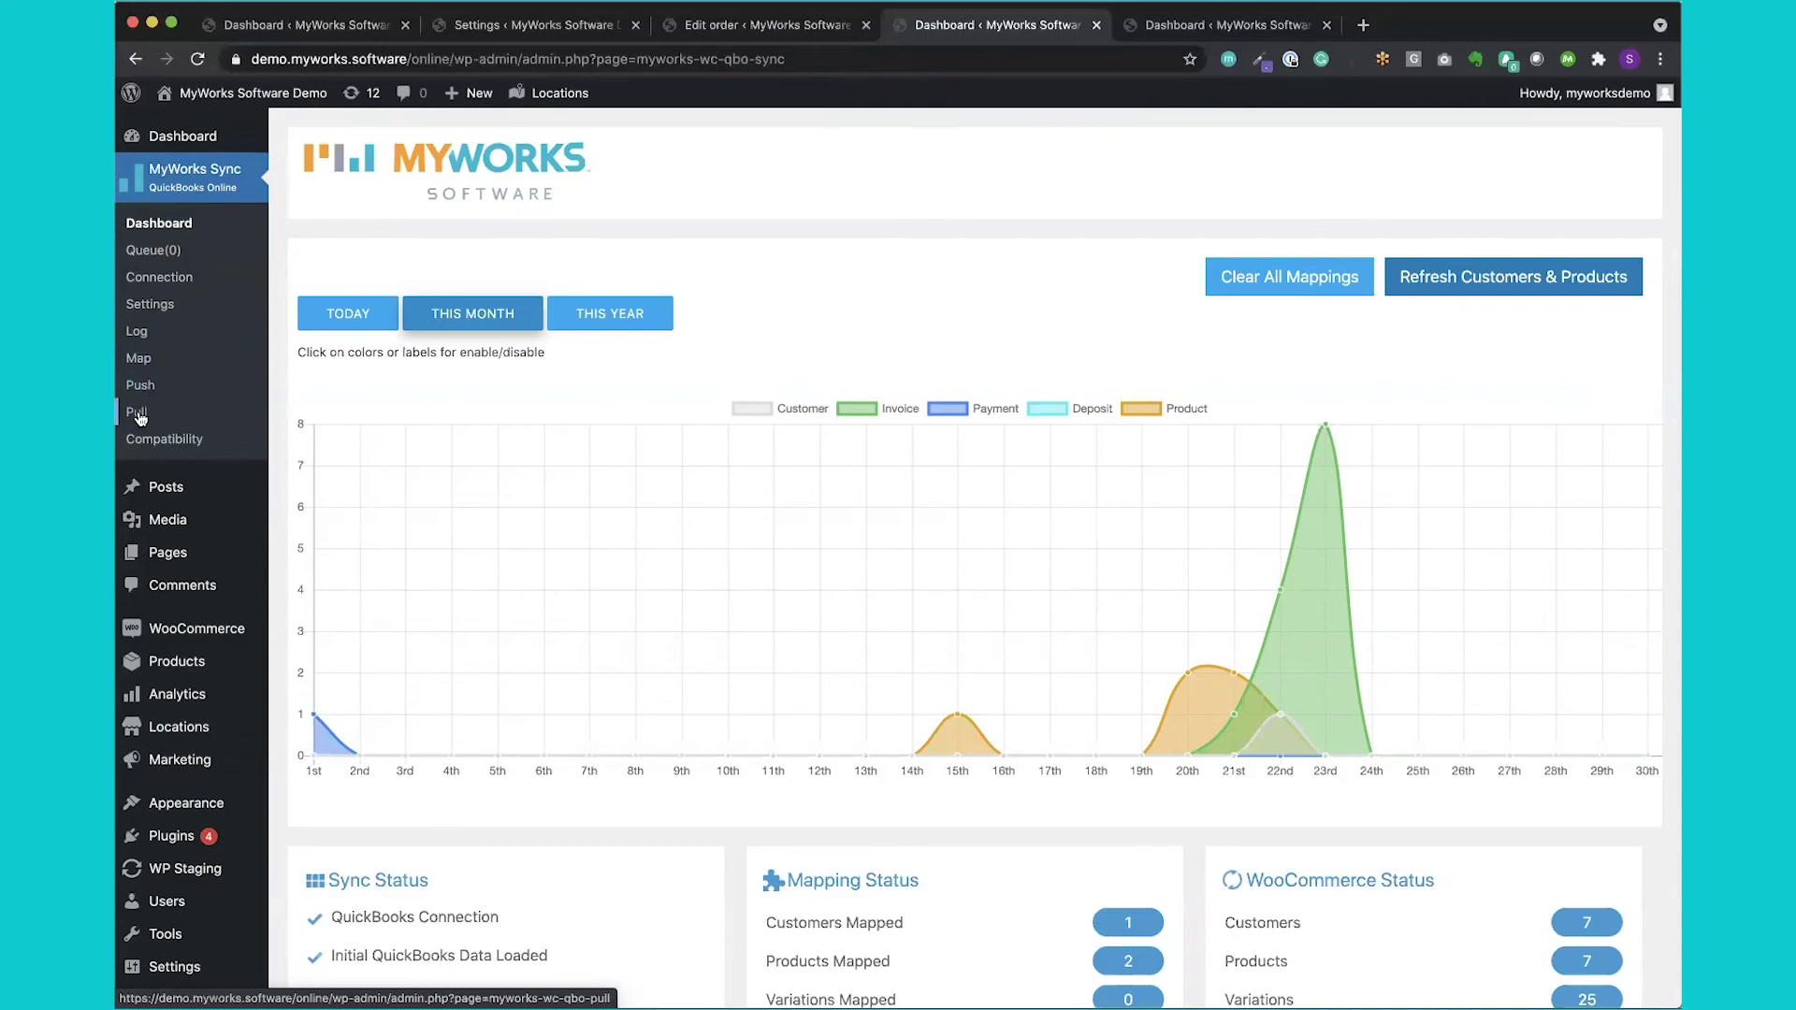
left_click(157, 435)
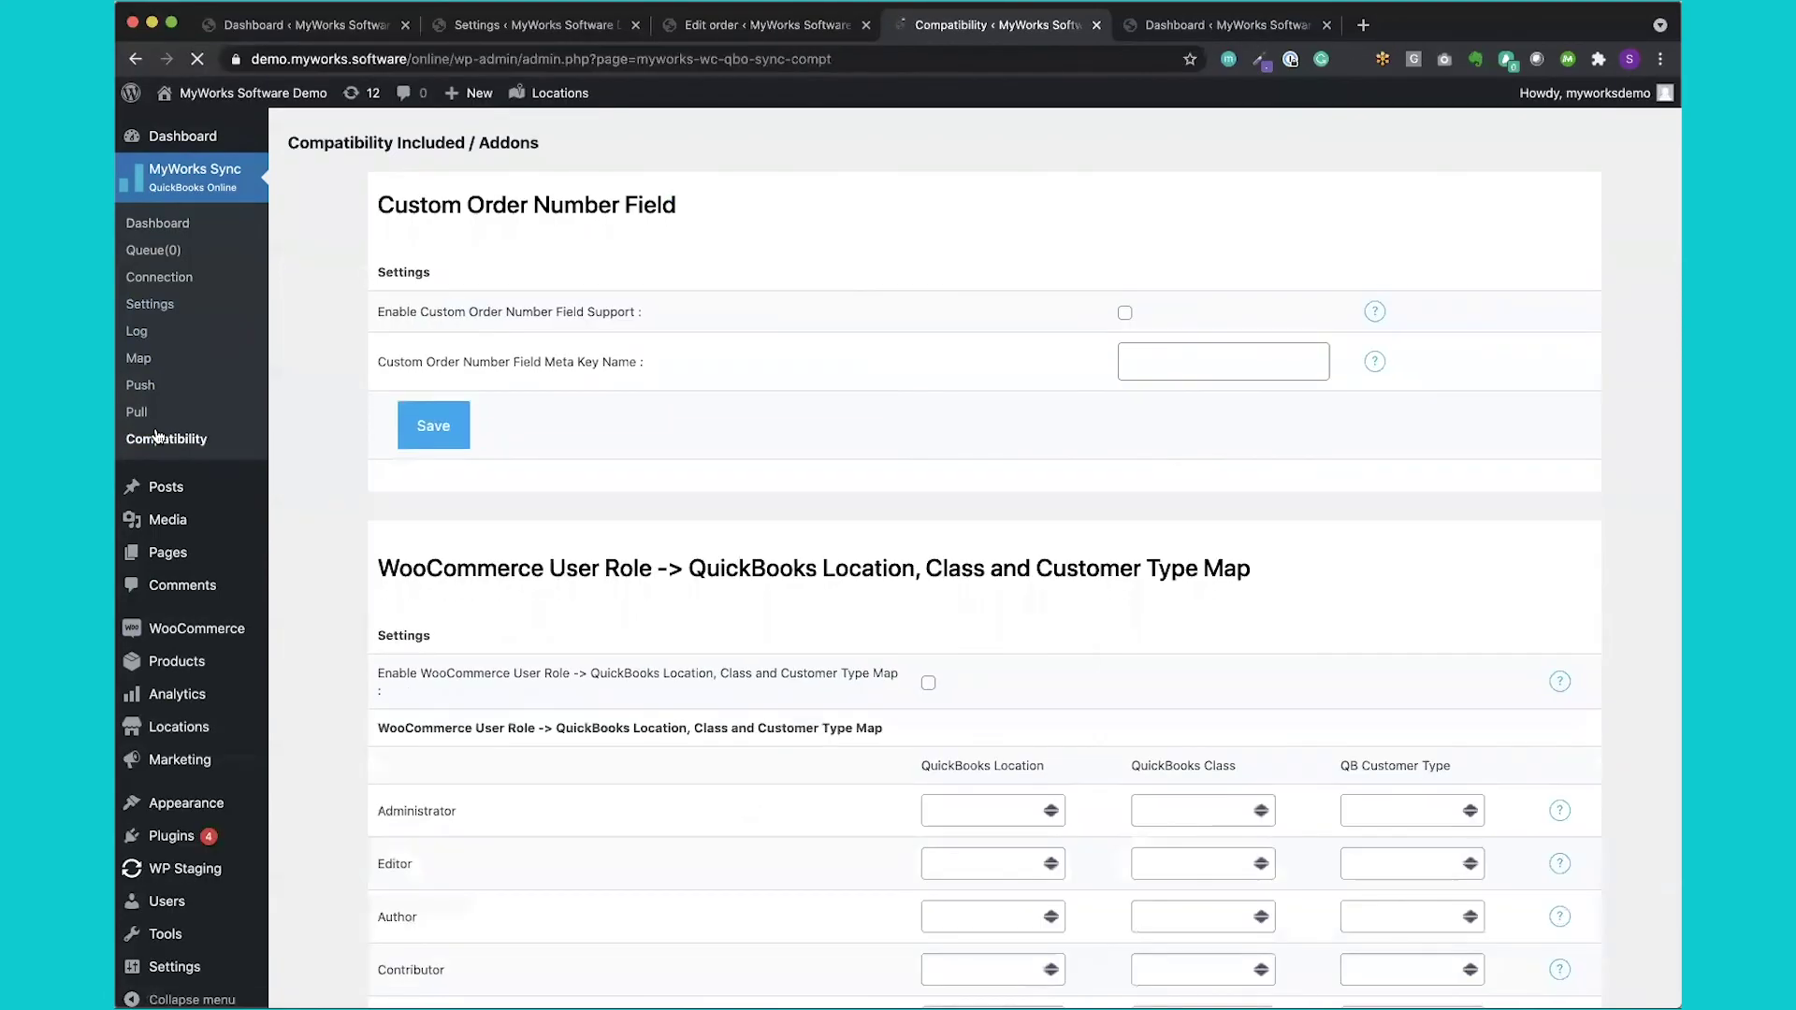
scroll(720, 496, "down", 10)
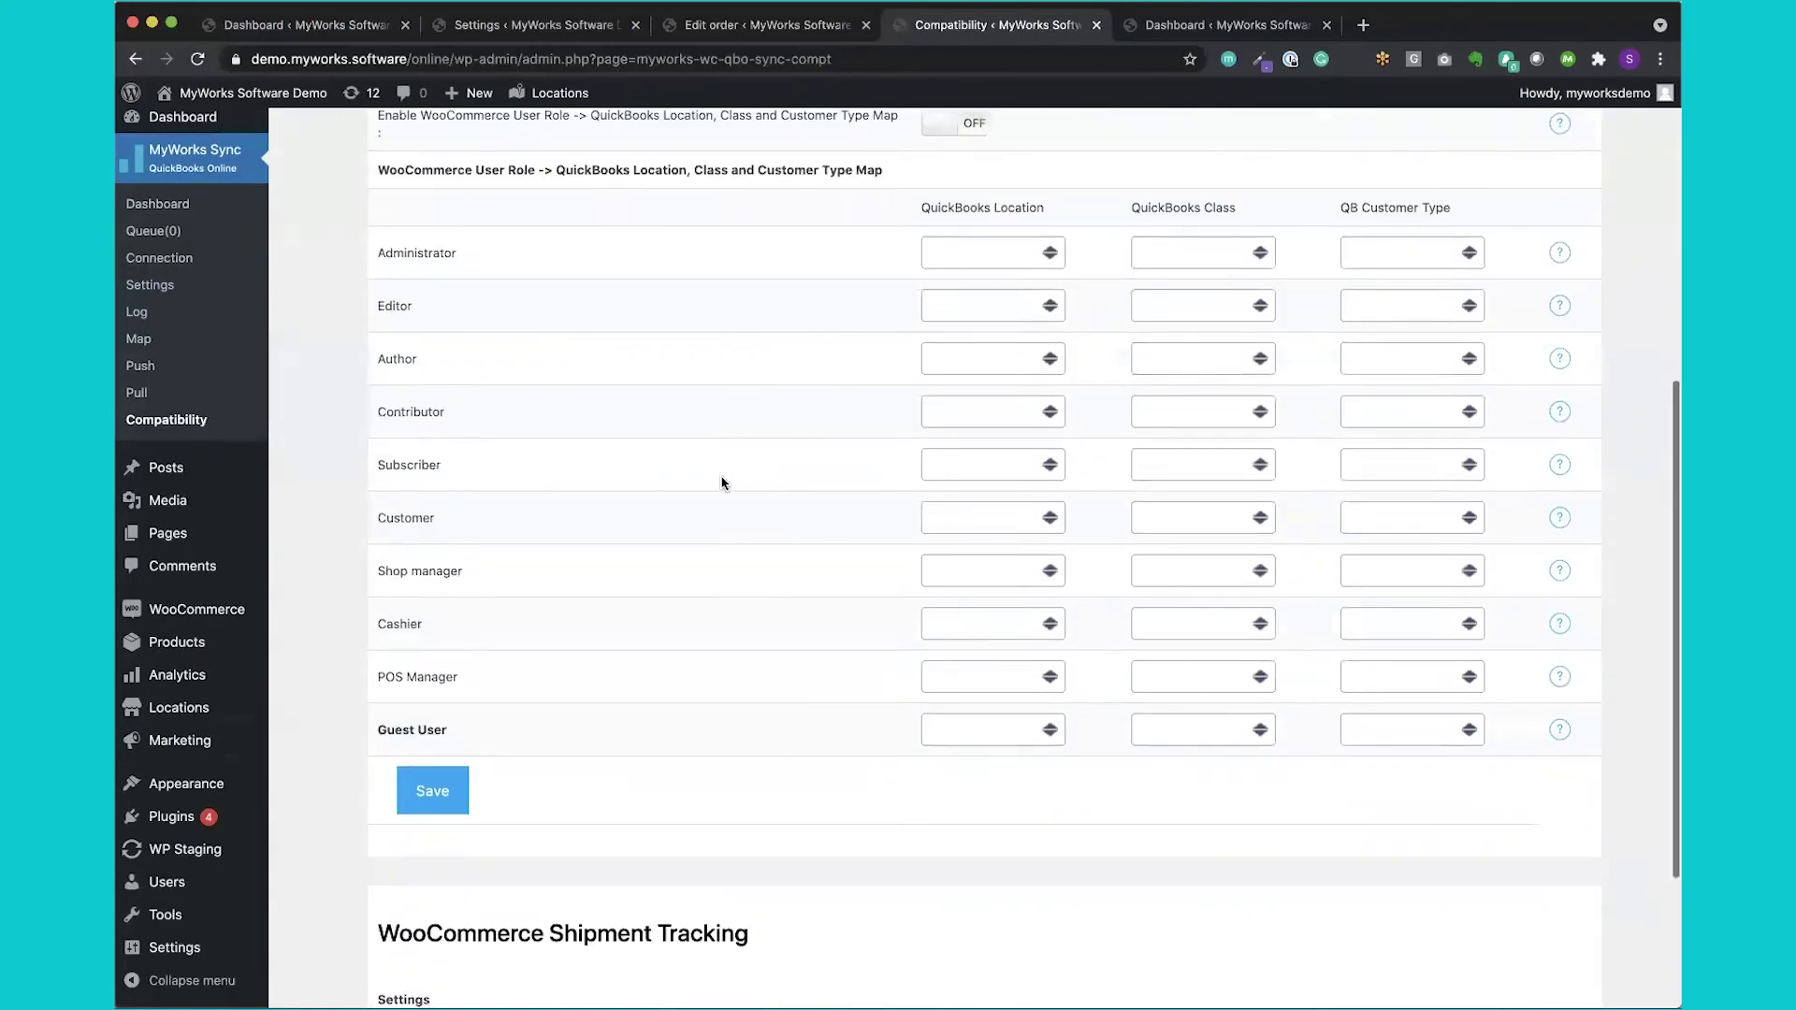
scroll(721, 463, "up", 10)
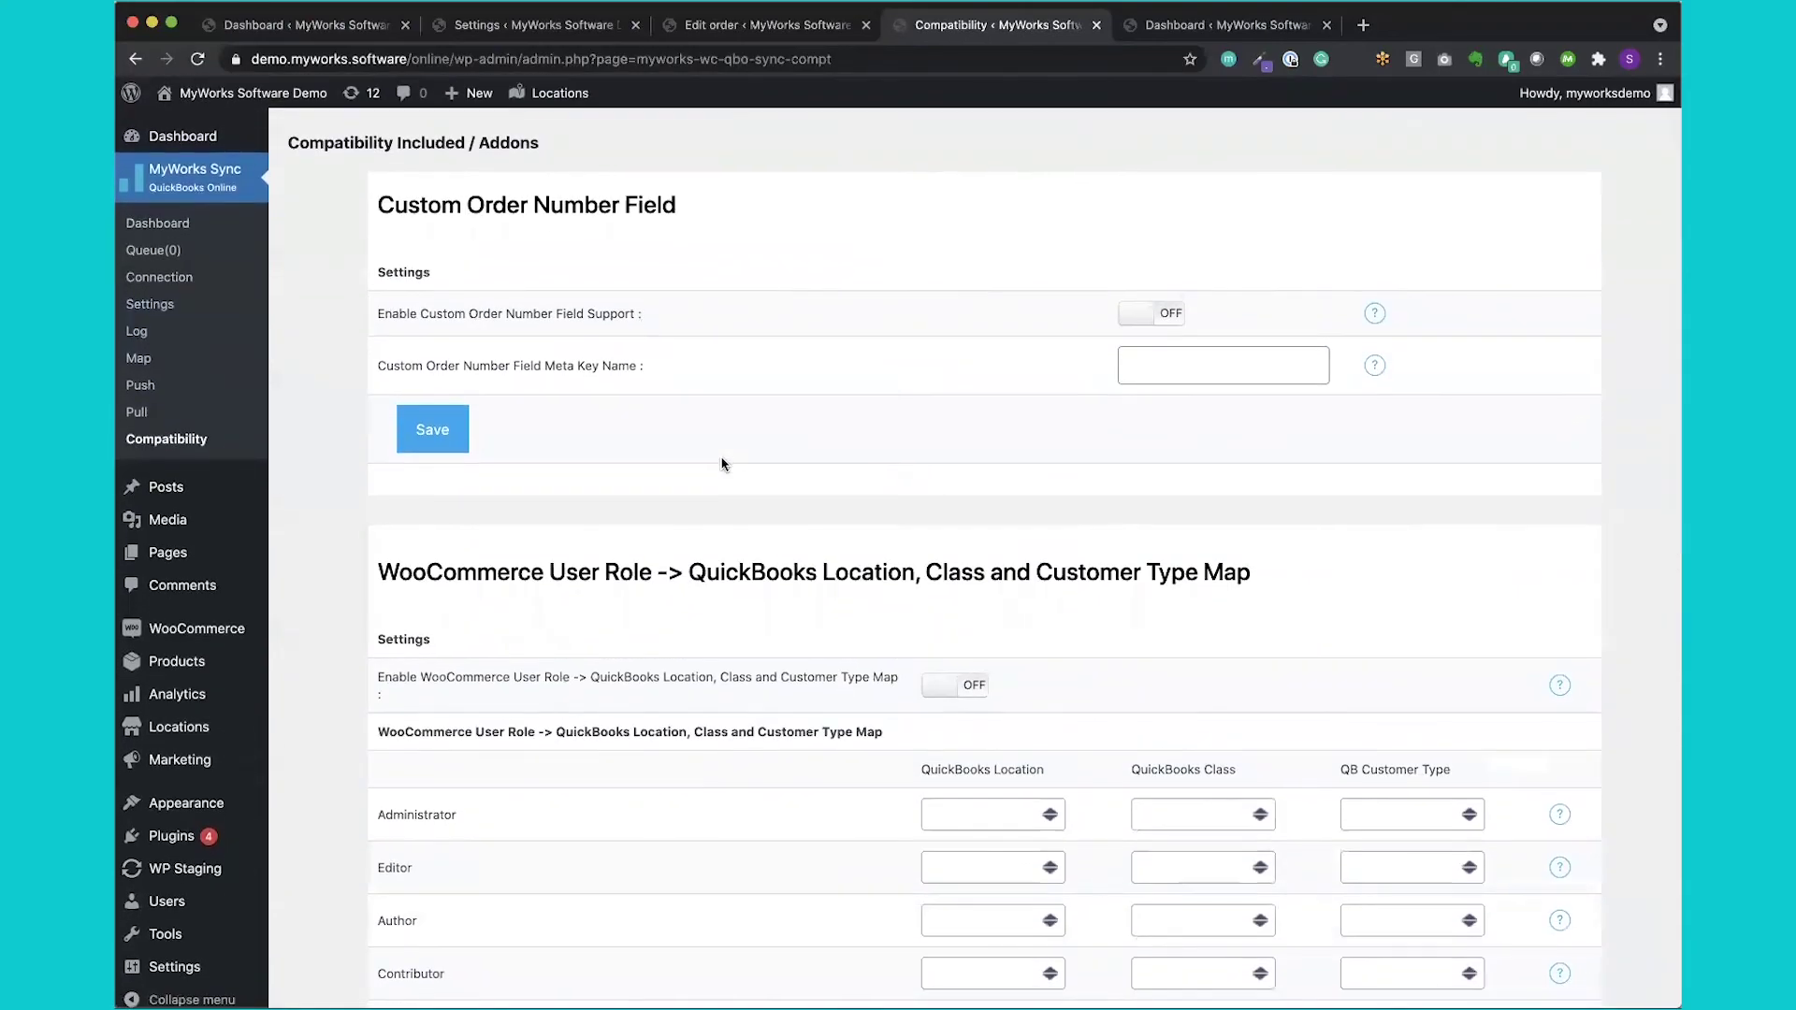